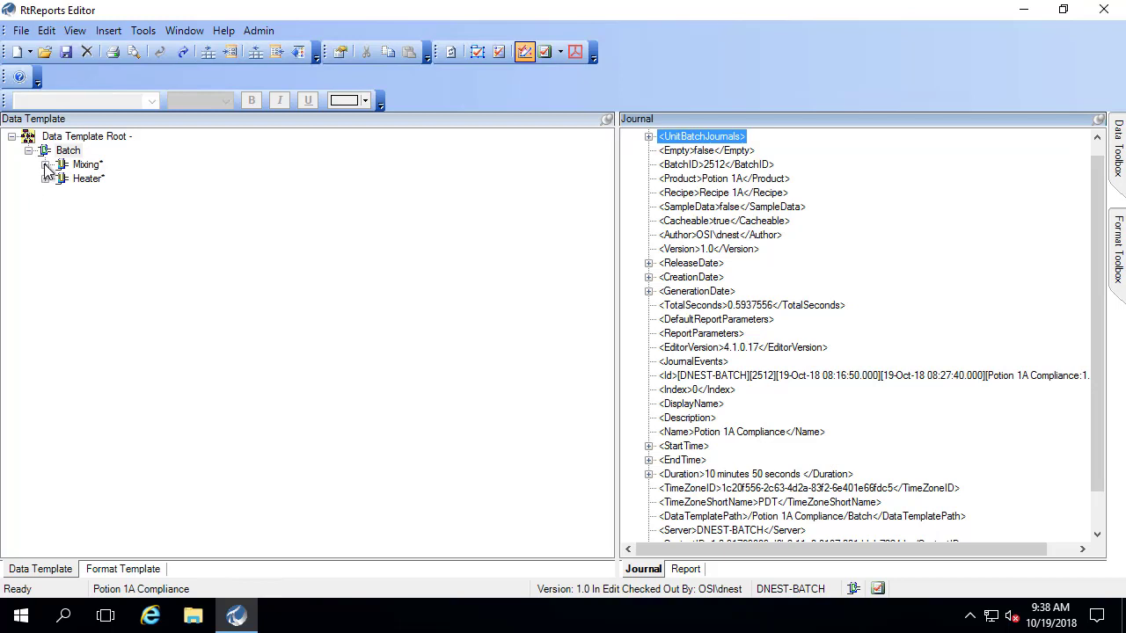
Expand Mixing > pH in the Data Template and select pH Compressed
left_click(44, 164)
left_click(62, 179)
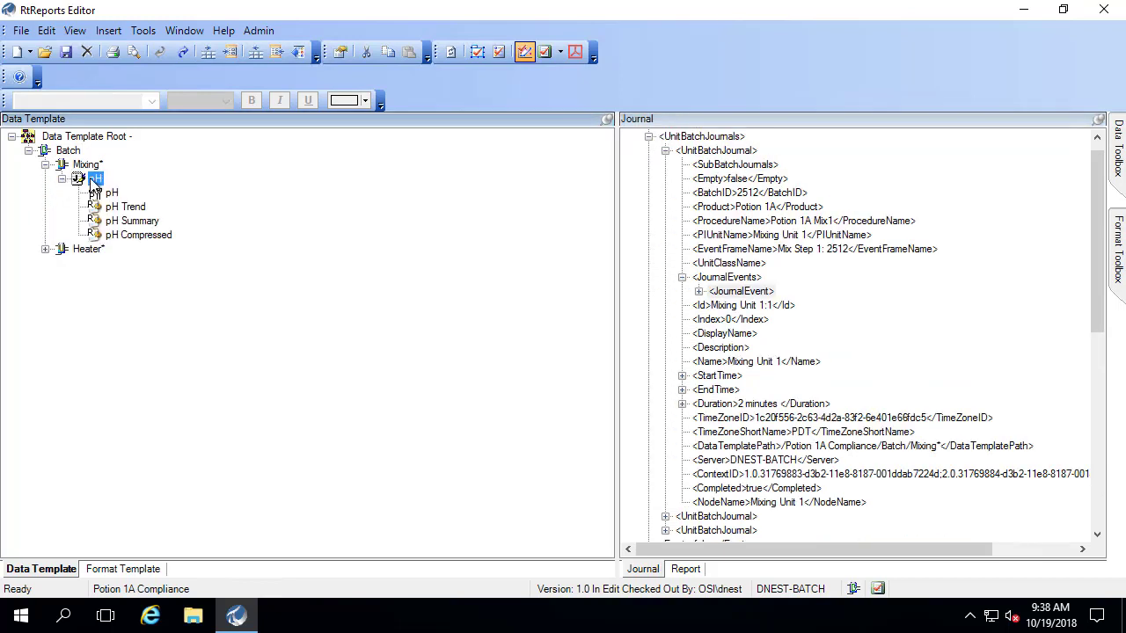
left_click_drag(127, 235, 129, 243)
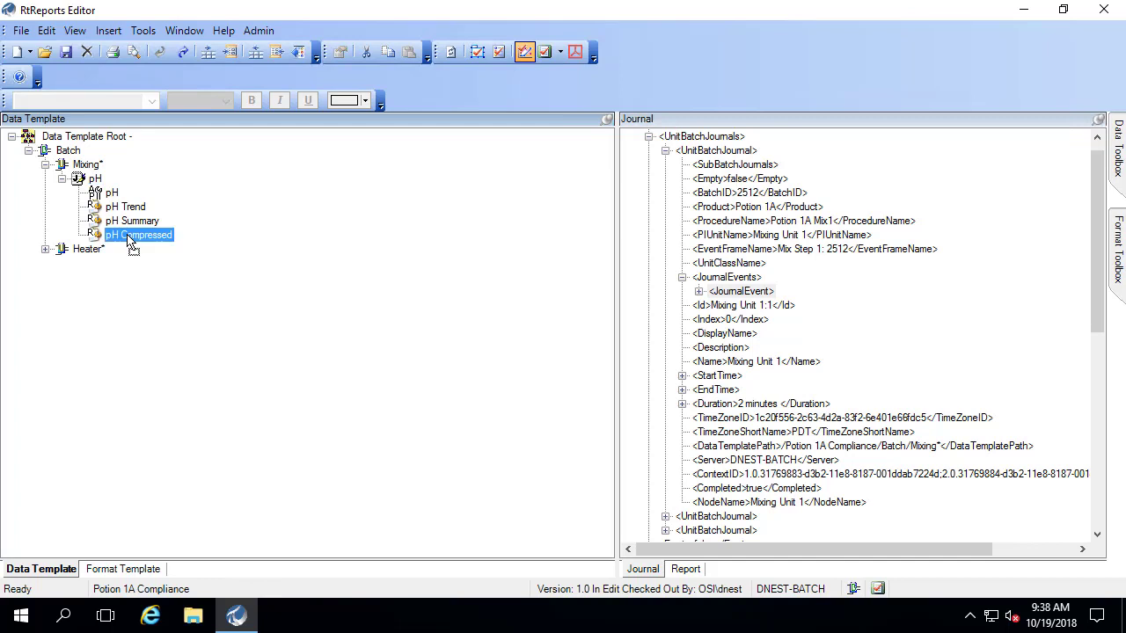
In the Format Template, expand the pH compressed table under the Entry section
left_click(114, 570)
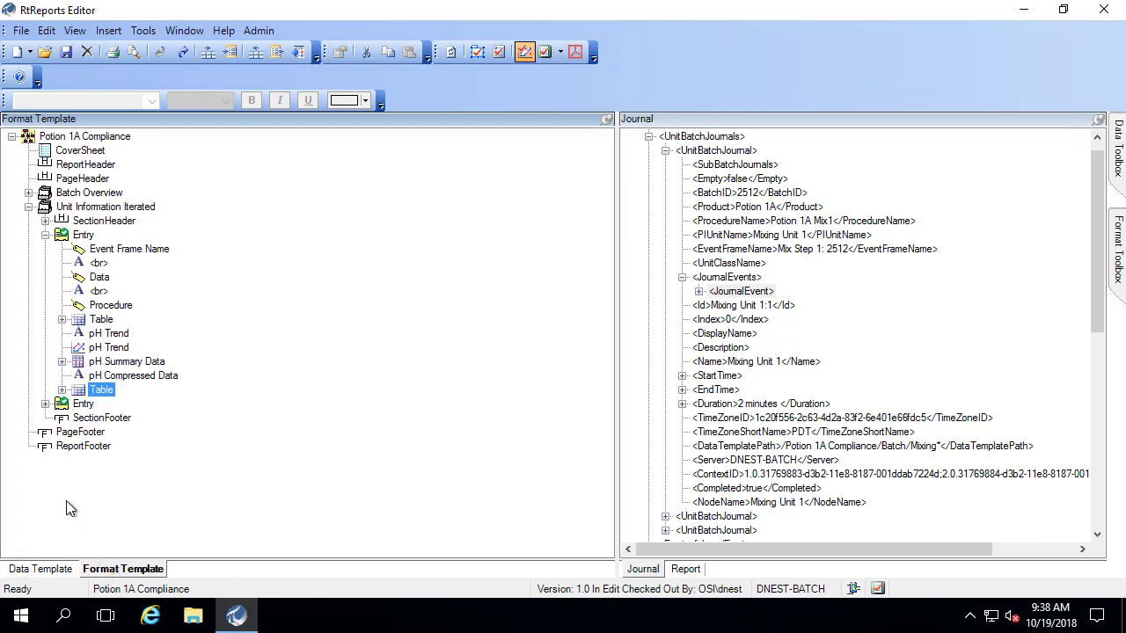
left_click(77, 237)
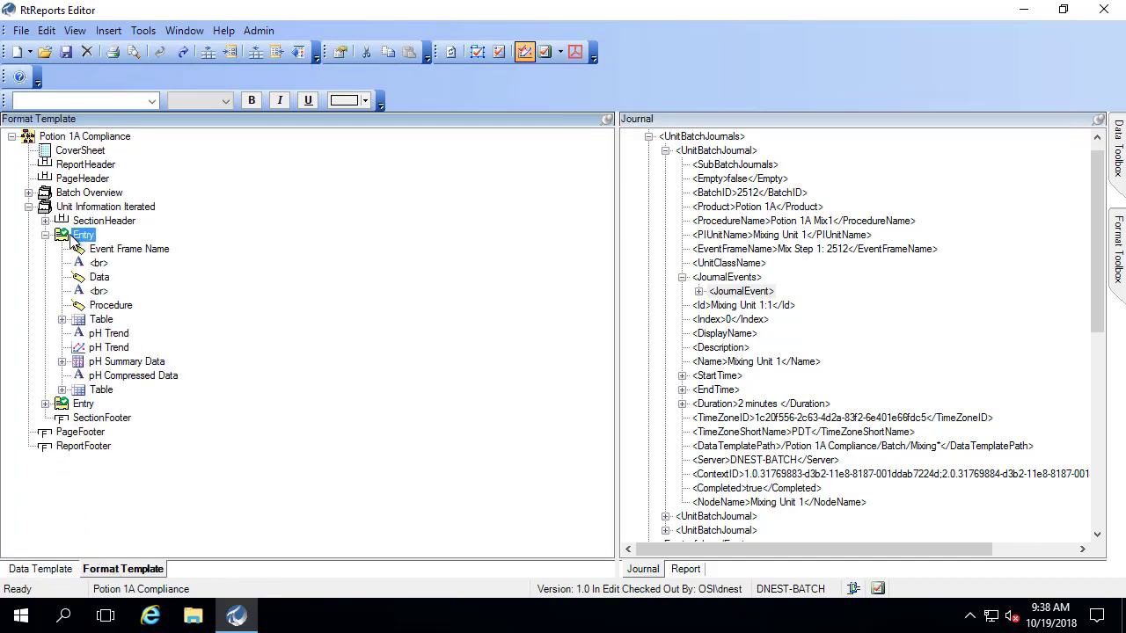
left_click(62, 391)
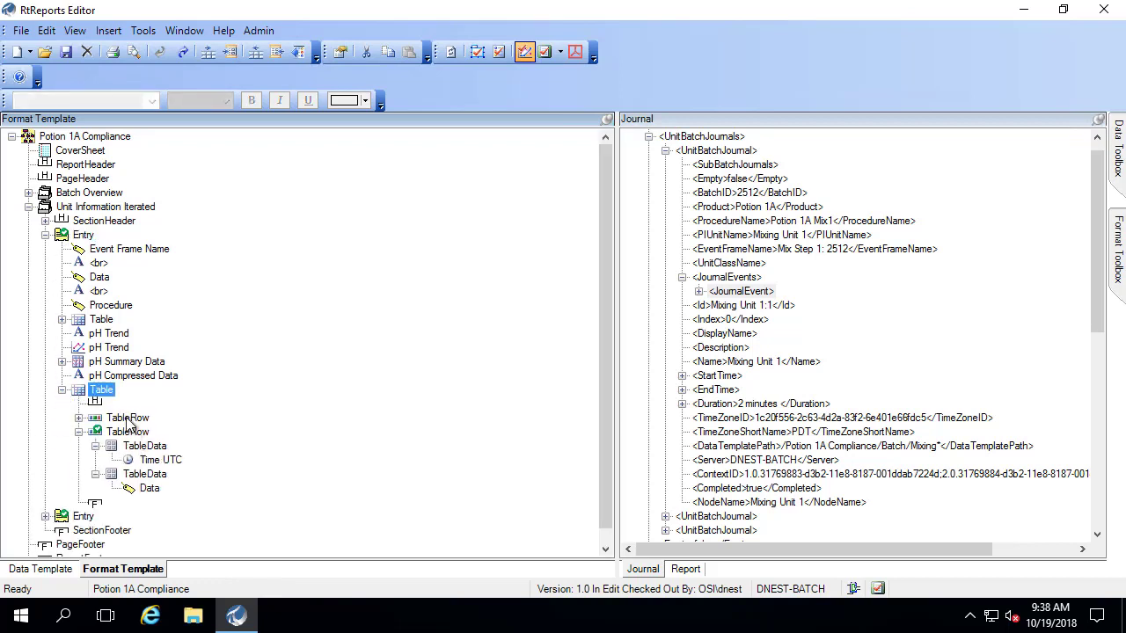
Select the table's Data node and scroll the preview through the pH Compressed Data readings
left_click(150, 489)
scroll(842, 433, "down", 4)
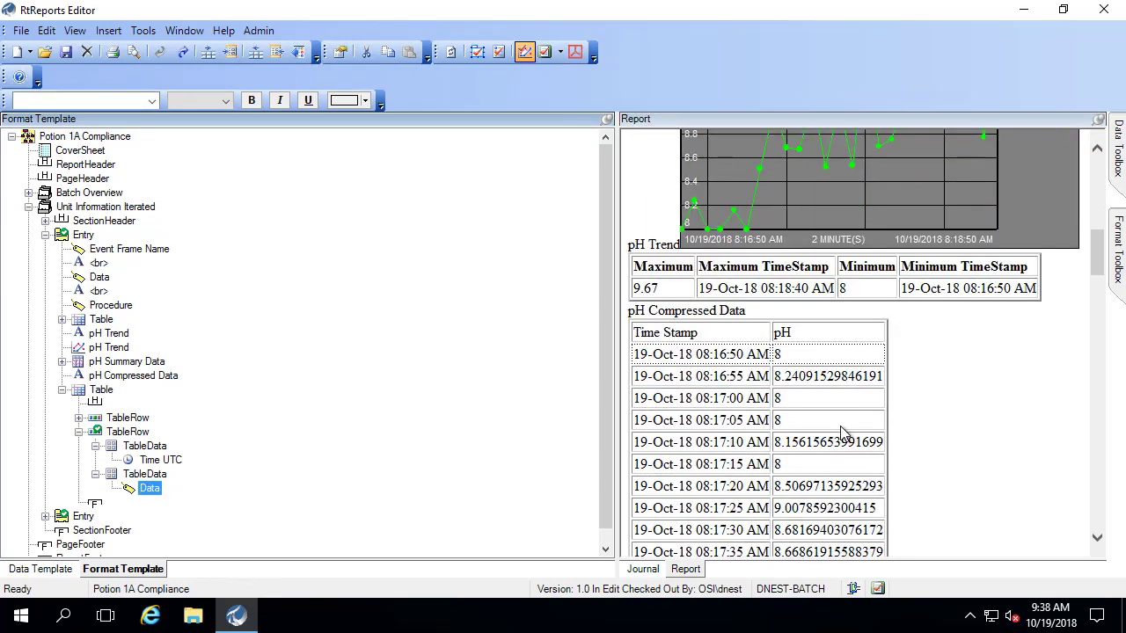
scroll(842, 433, "down", 1)
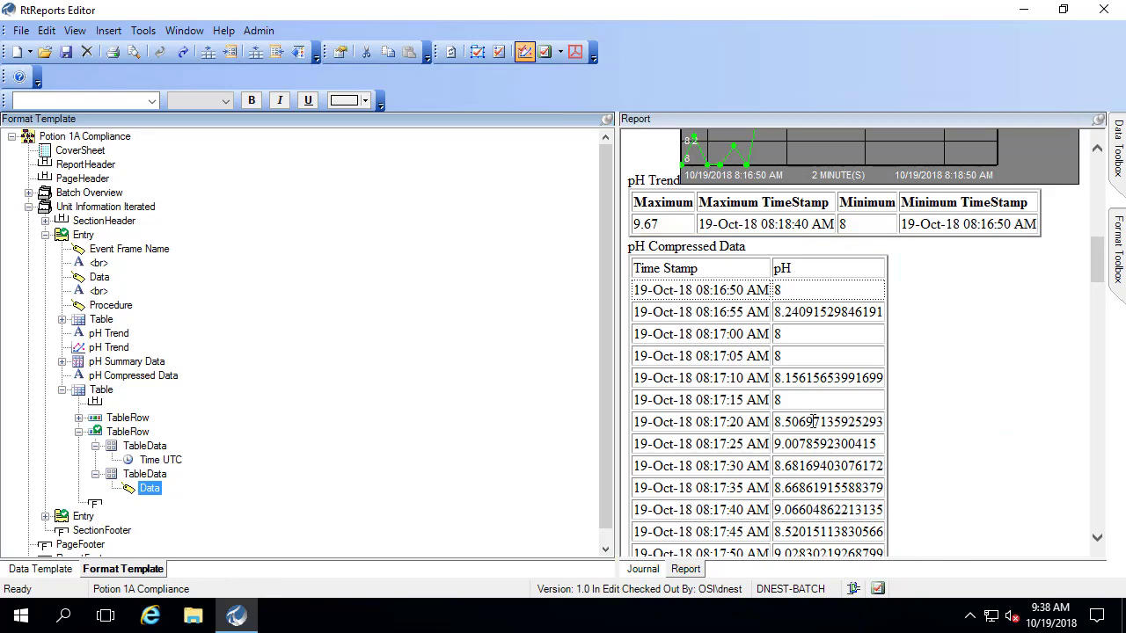
scroll(813, 422, "up", 4)
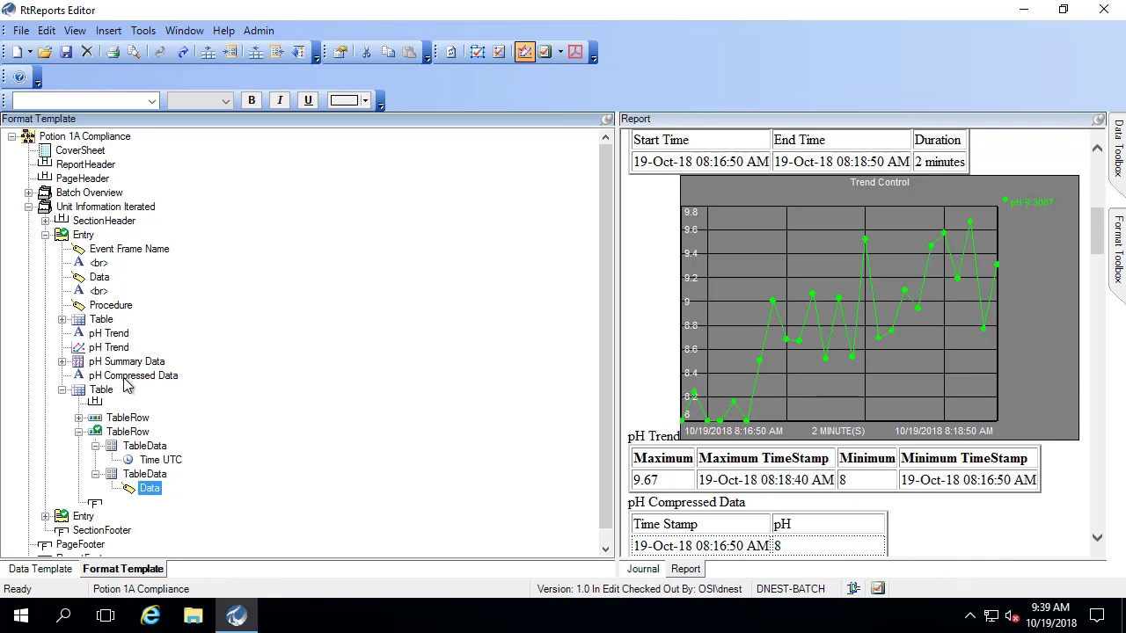
Append ' > 9' to the pH Compressed Data heading text
left_click(118, 378)
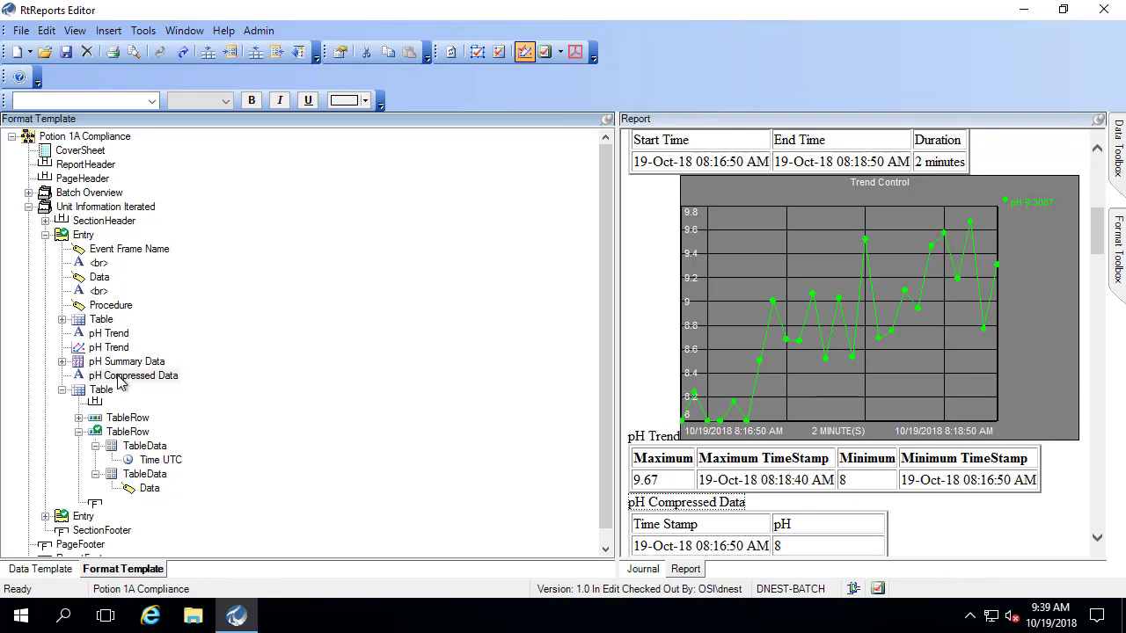
double_click(120, 378)
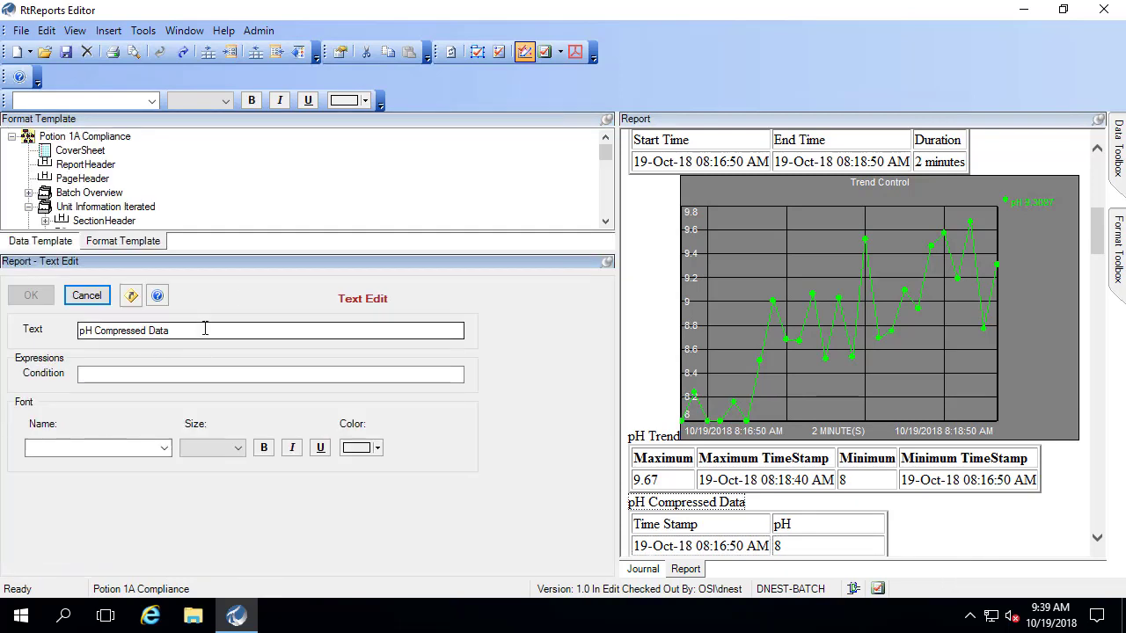
left_click(204, 329)
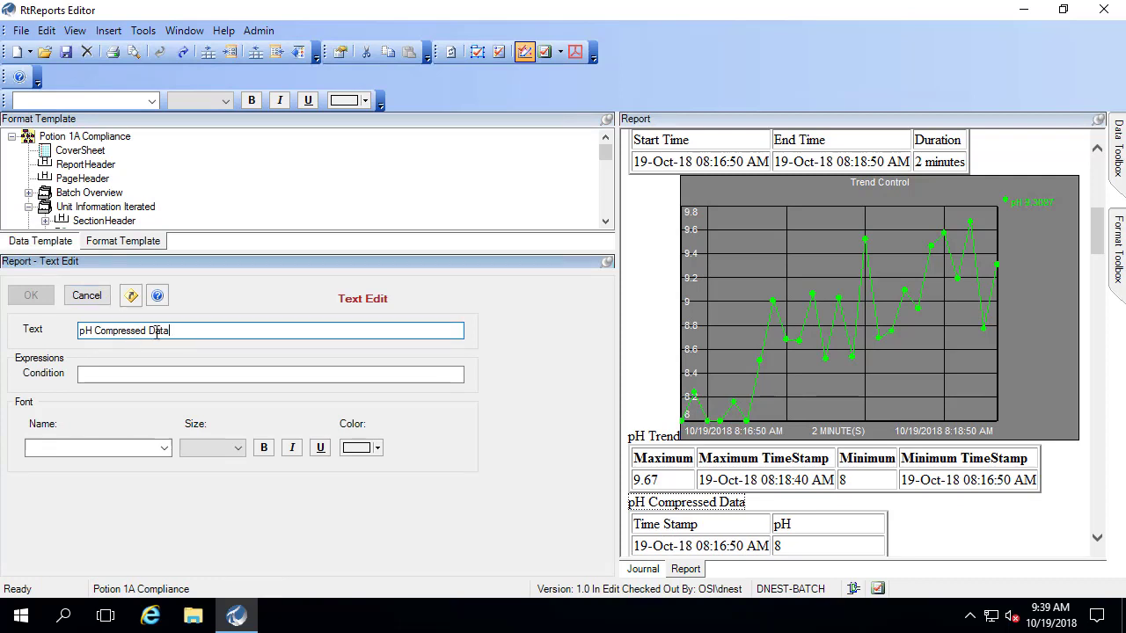
type("> 9")
left_click(31, 296)
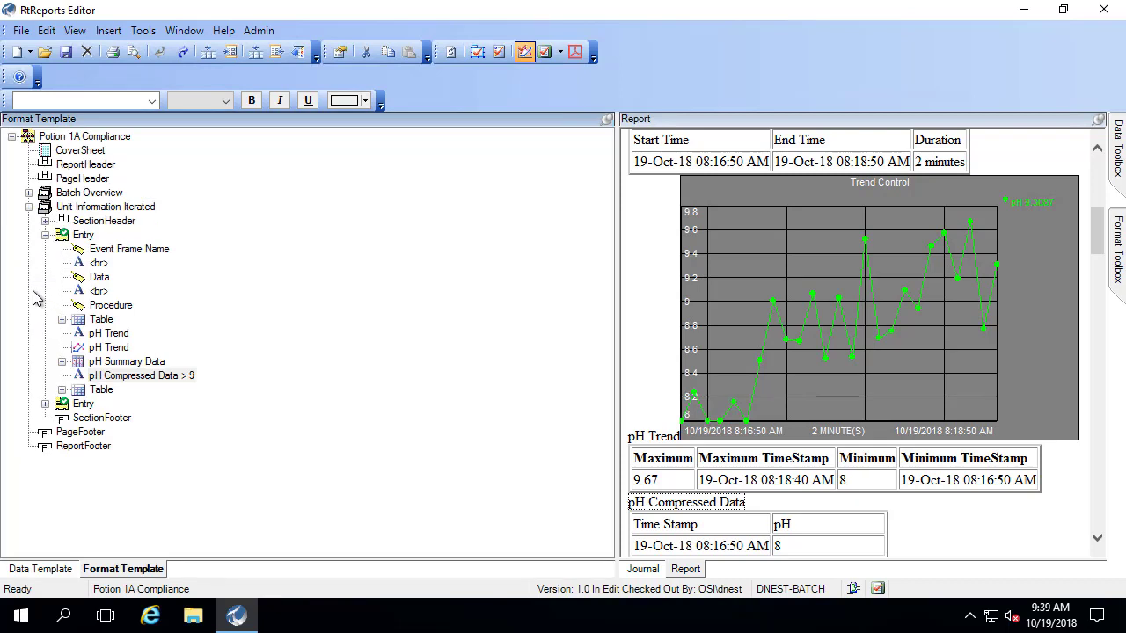
Expand the table's data row to show its cells, bringing the pH rows into view
left_click(62, 389)
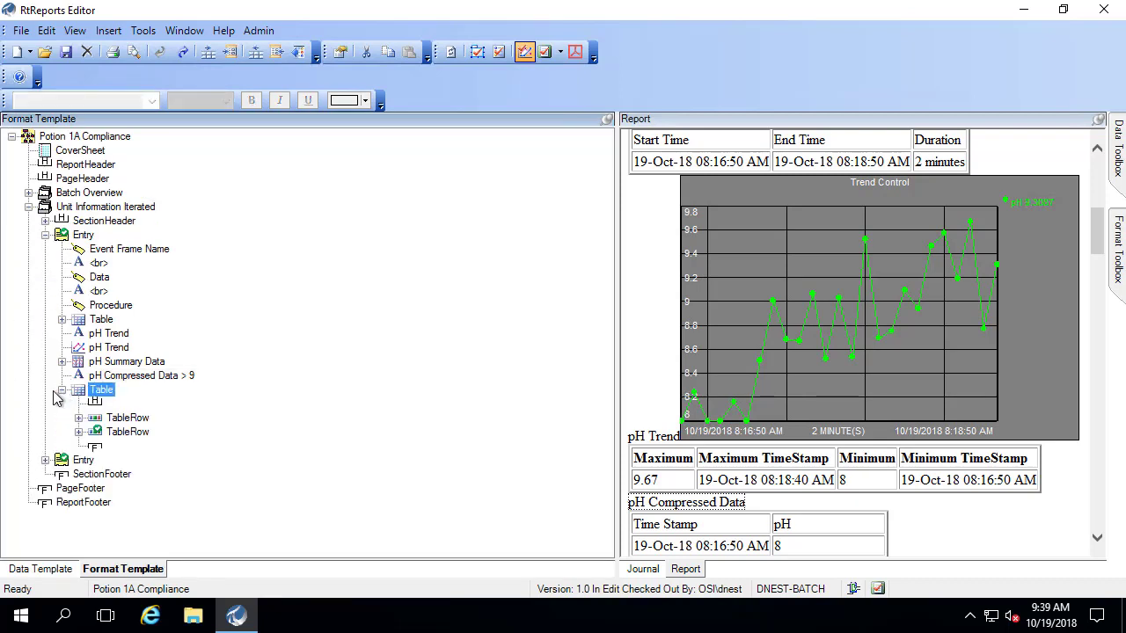
double_click(88, 432)
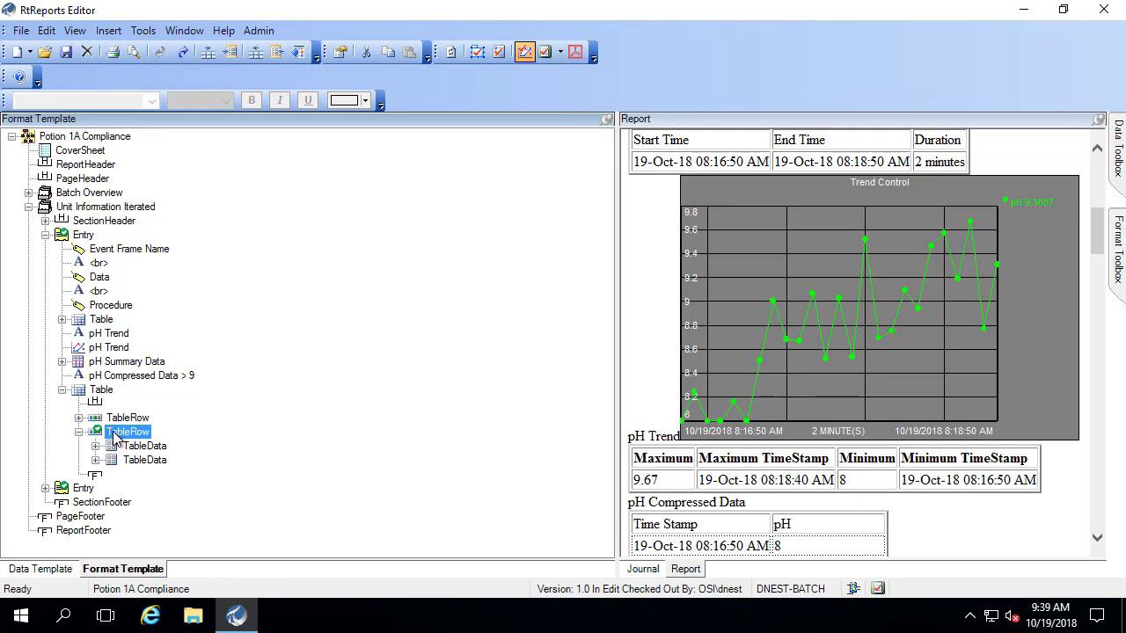
left_click(1096, 537)
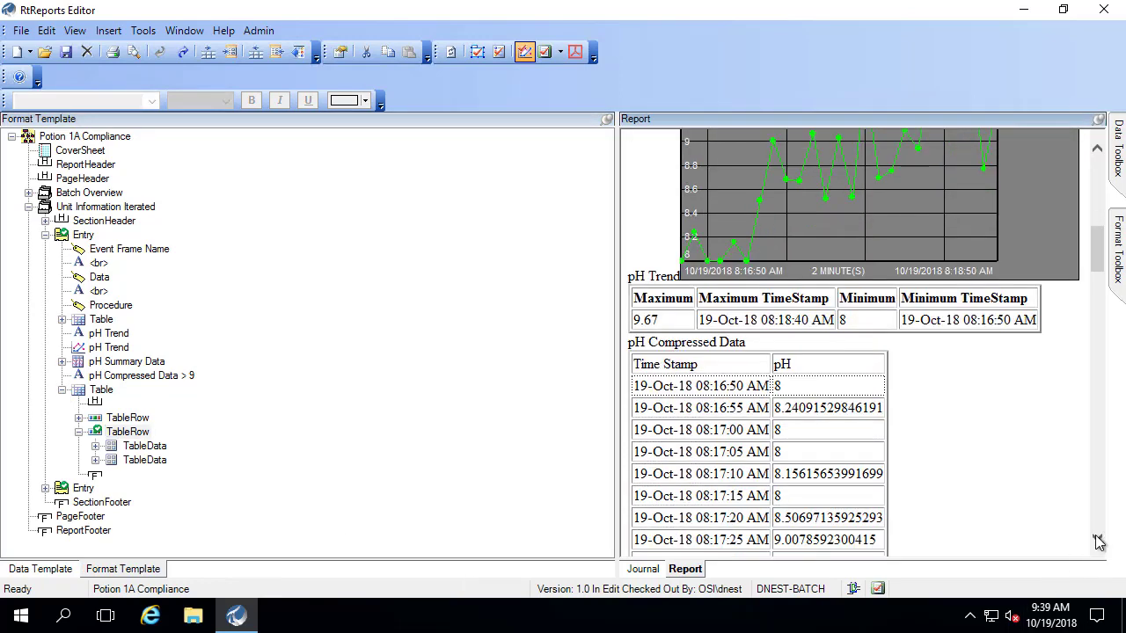
left_click(1097, 539)
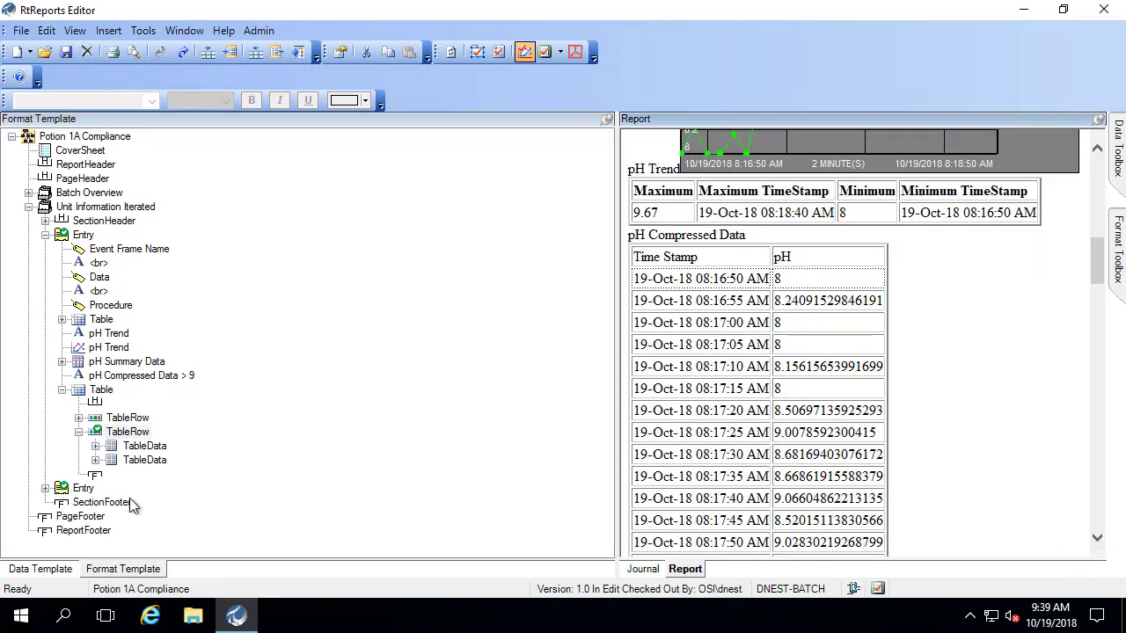
left_click(137, 433)
double_click(136, 432)
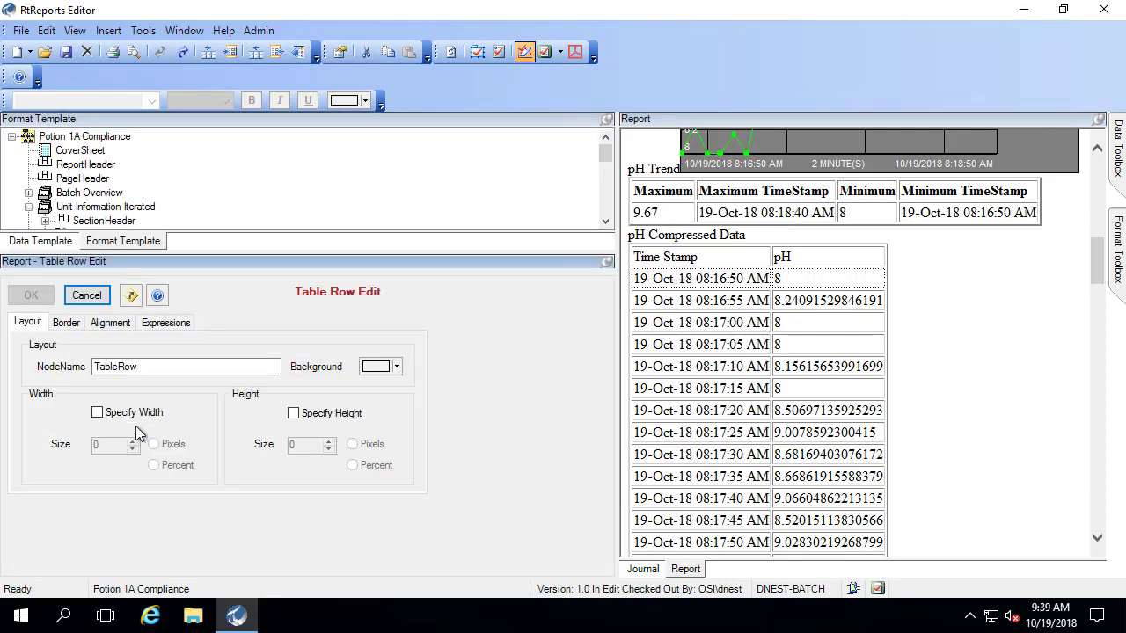
left_click(164, 323)
left_click_drag(134, 417, 447, 420)
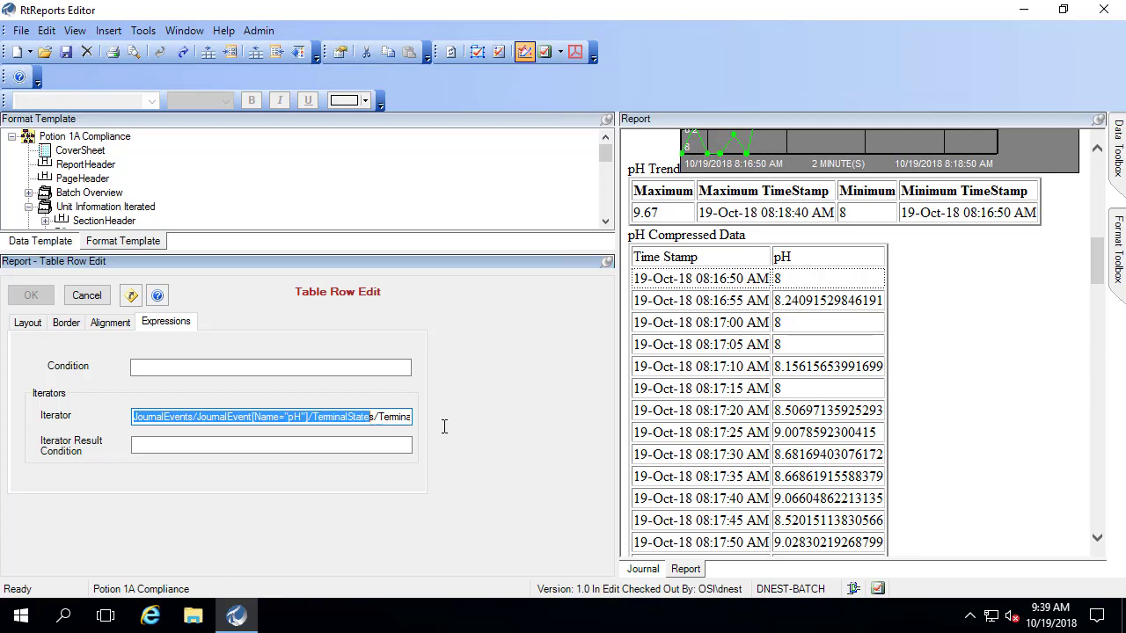
left_click(141, 444)
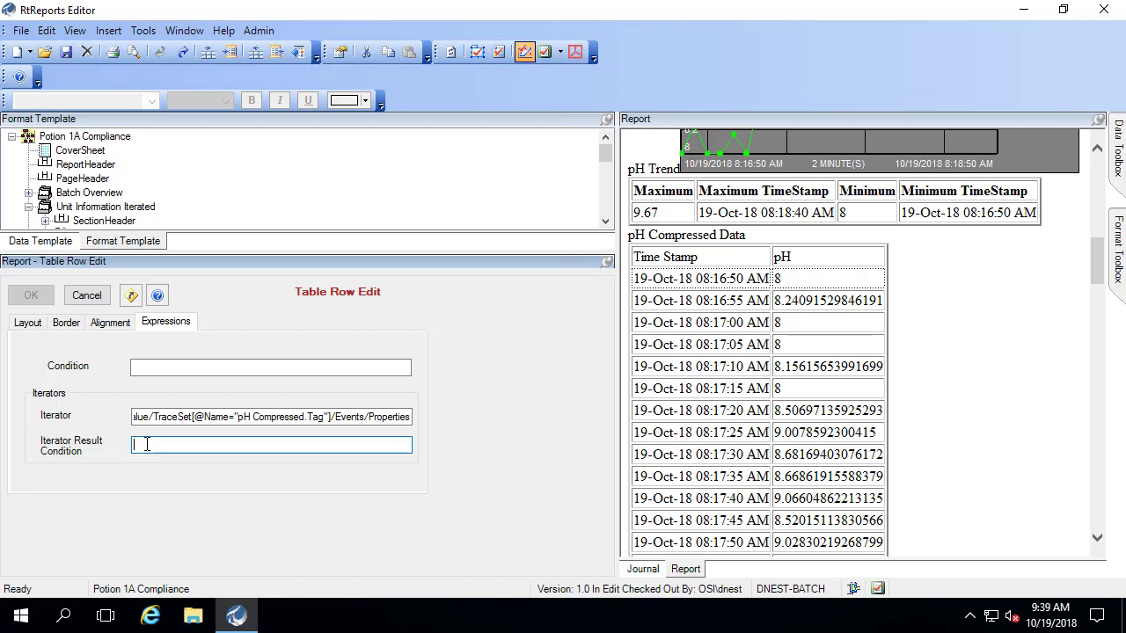
type("Property")
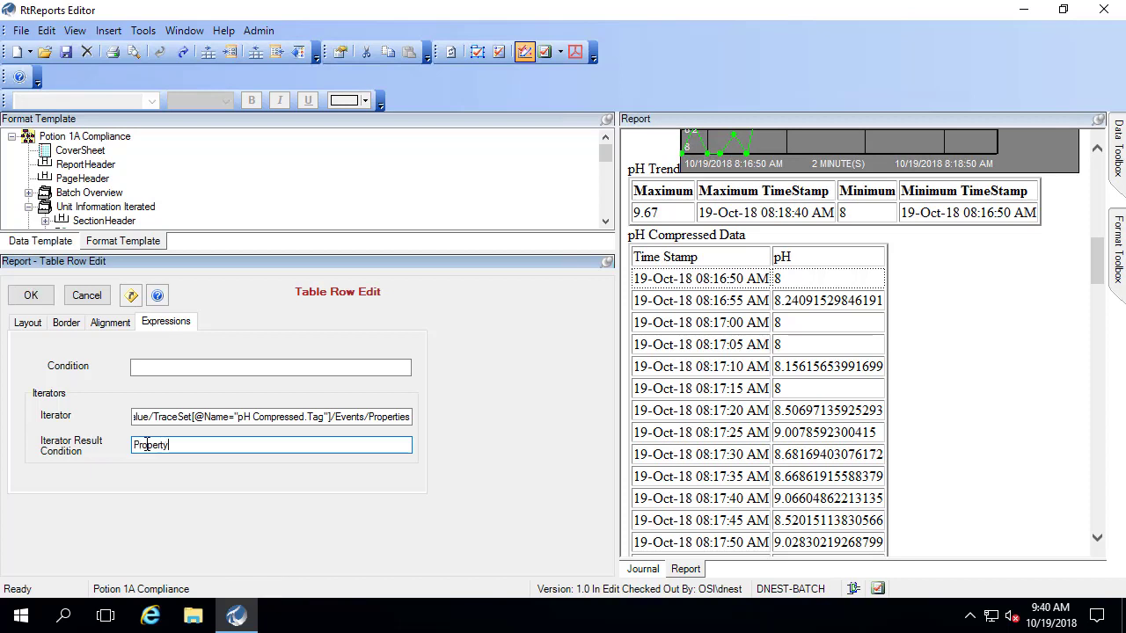
type("[@")
type("Descriptor")
type("=22000] >")
type(" 9")
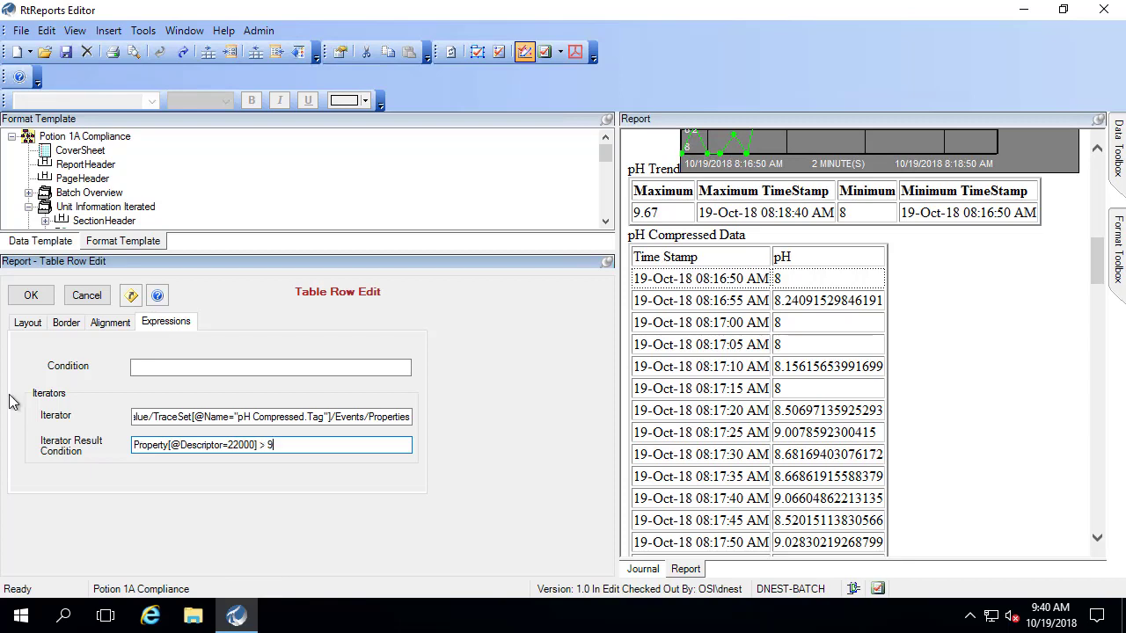
left_click(37, 298)
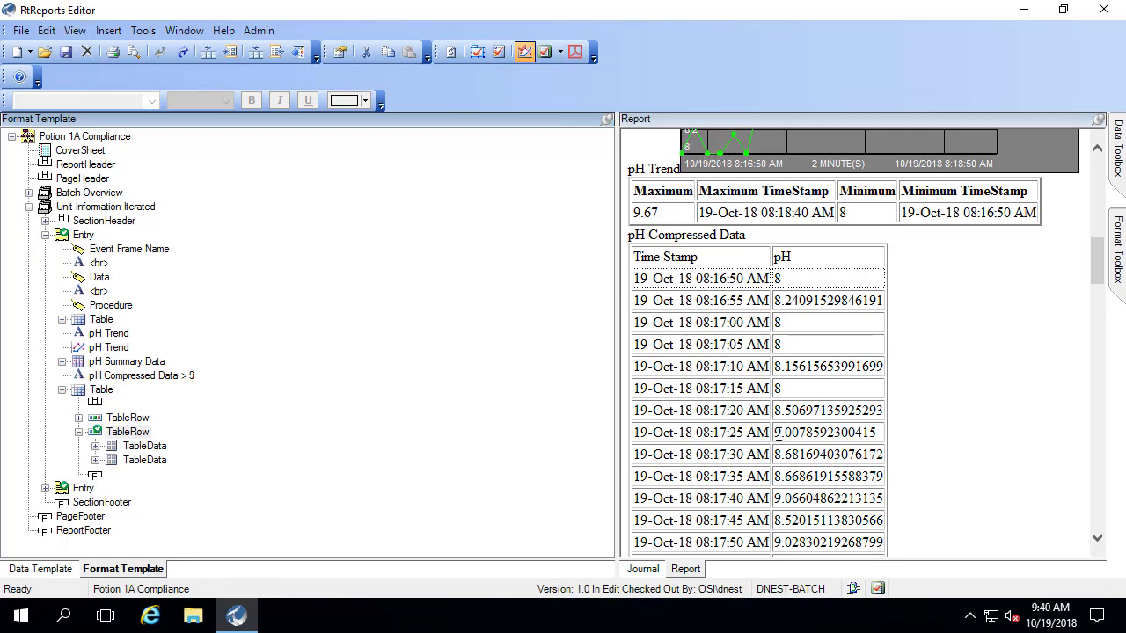
Highlight pH readings above 9, such as 9.0078592300415, in the report preview
left_click_drag(775, 433, 877, 433)
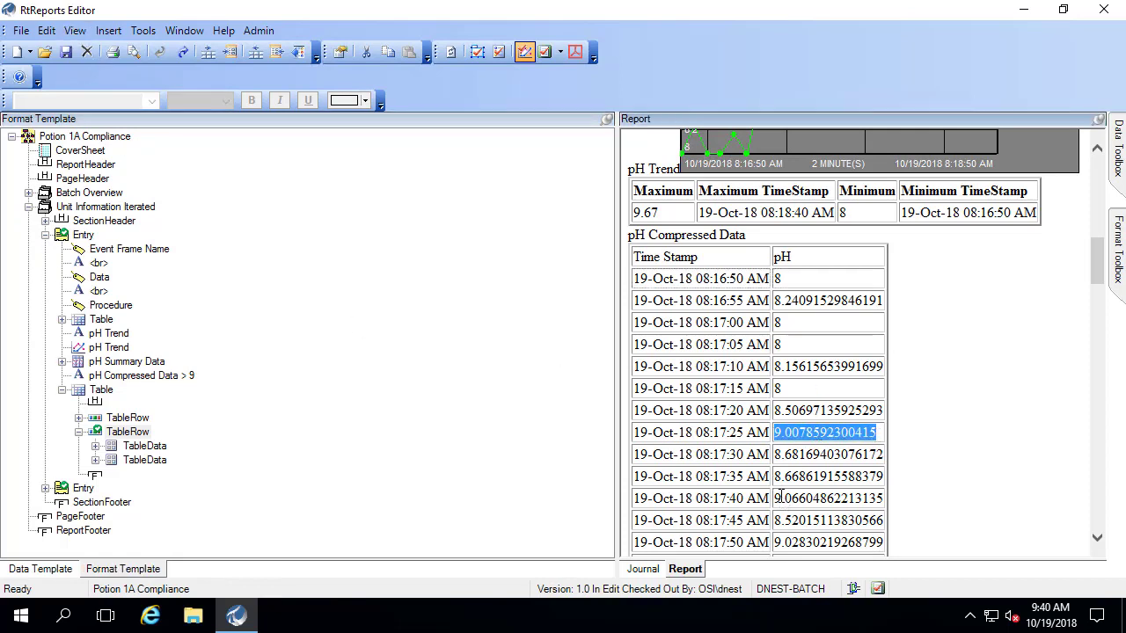
left_click_drag(777, 498, 880, 498)
left_click(828, 454)
double_click(828, 454)
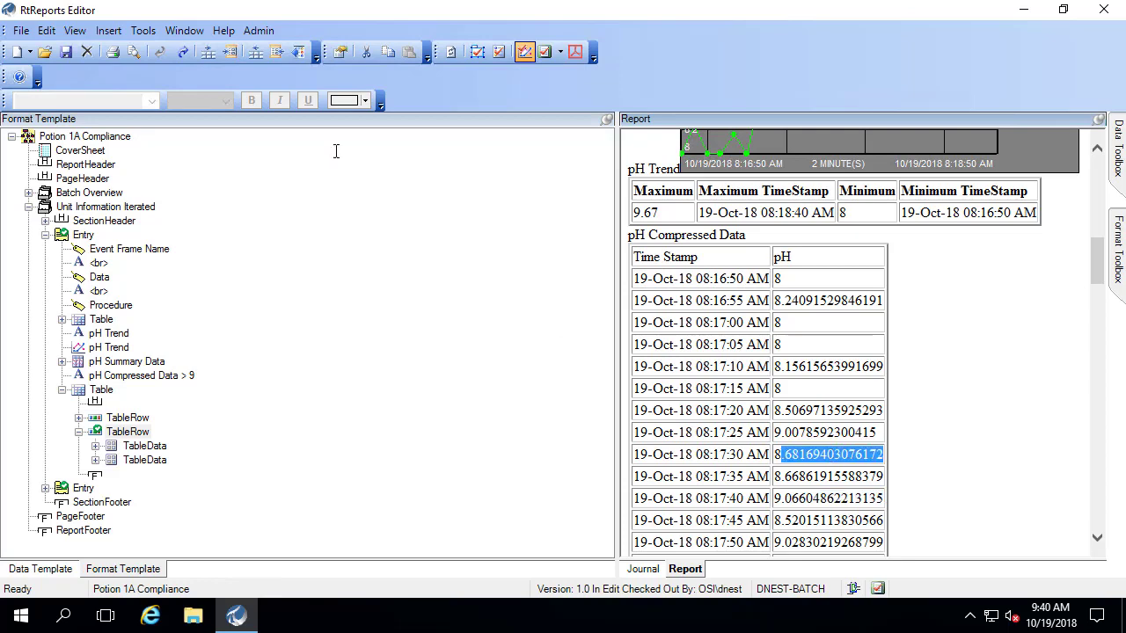
Regenerate the report and scroll to the pH Compressed Data > 9 table
left_click(74, 30)
key("Escape")
left_click(88, 52)
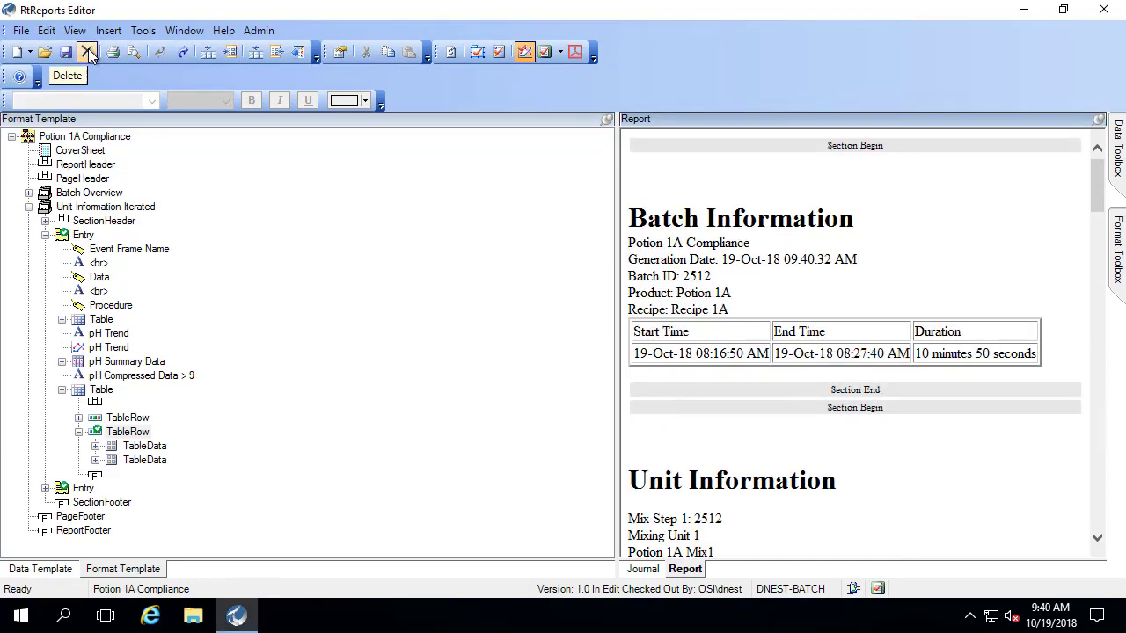
left_click_drag(1099, 182, 1115, 273)
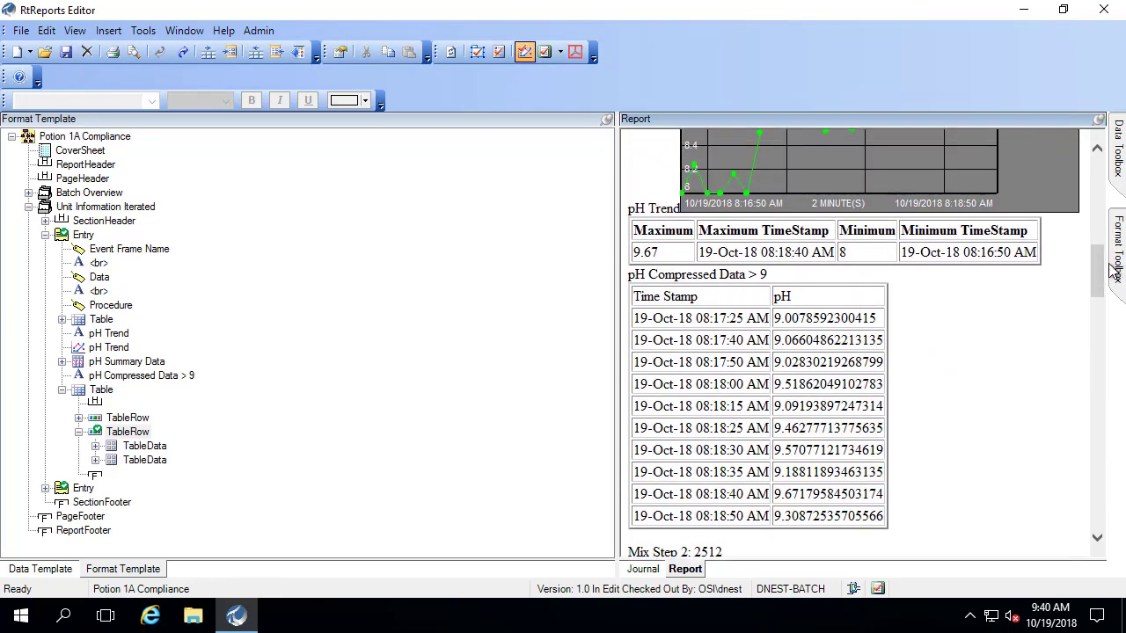
left_click(1116, 268)
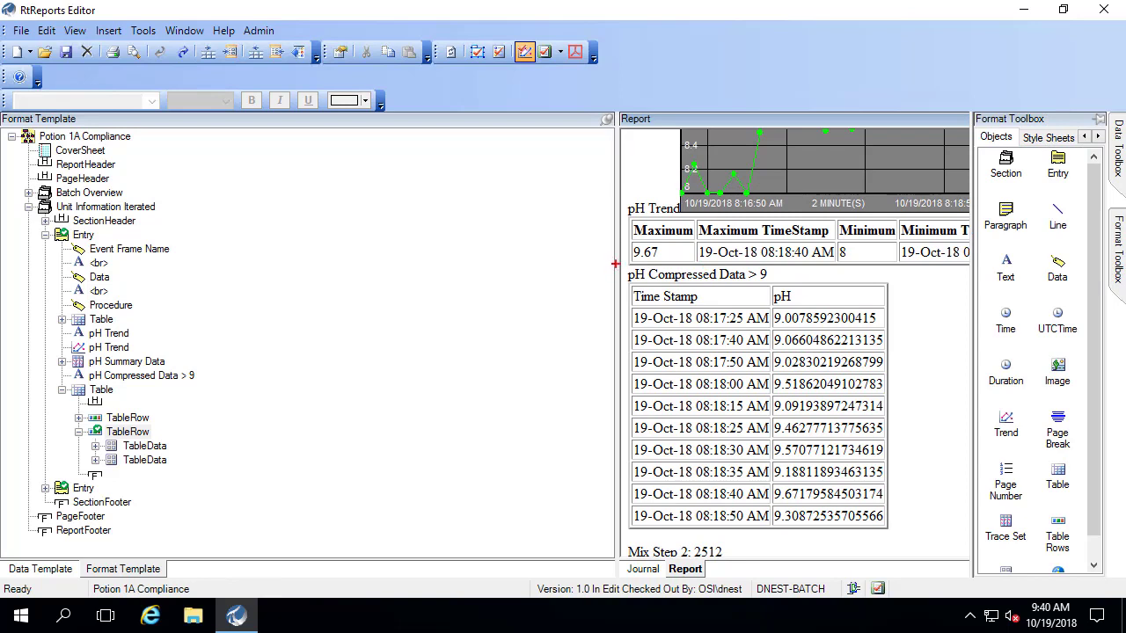
left_click_drag(891, 530, 897, 525)
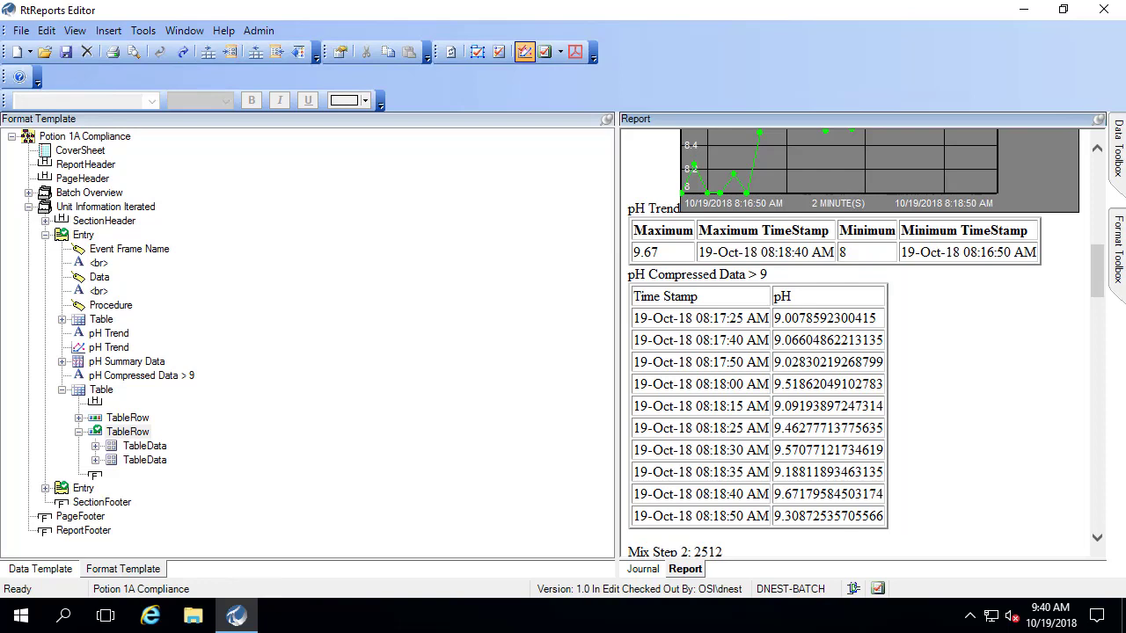
left_click(95, 460)
left_click(149, 475)
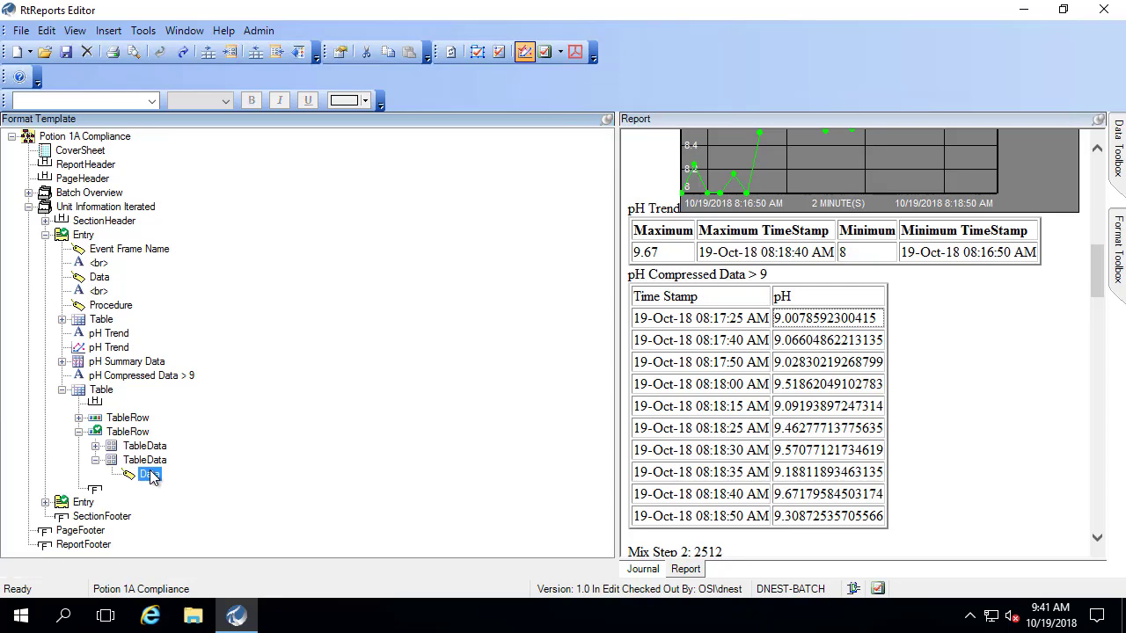
double_click(151, 476)
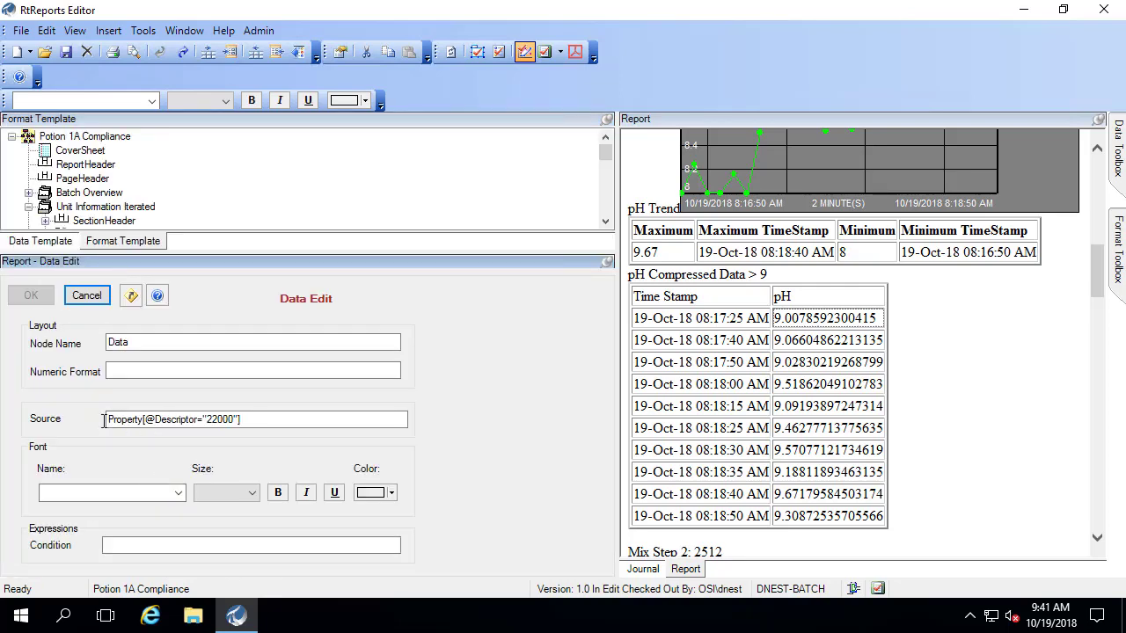
left_click(113, 545)
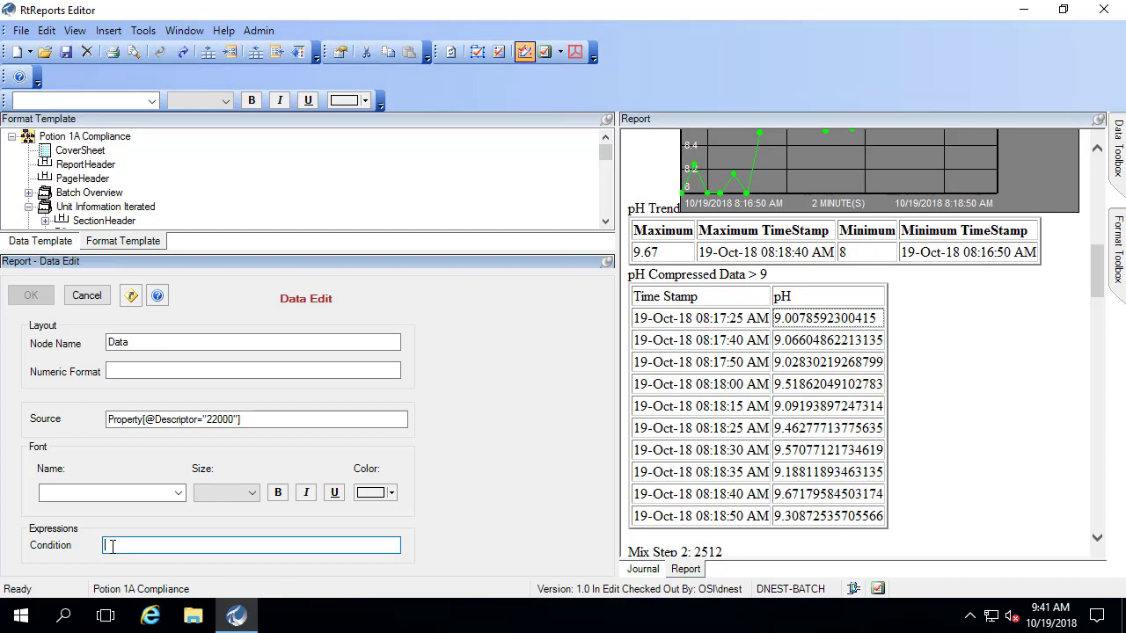
type("Property")
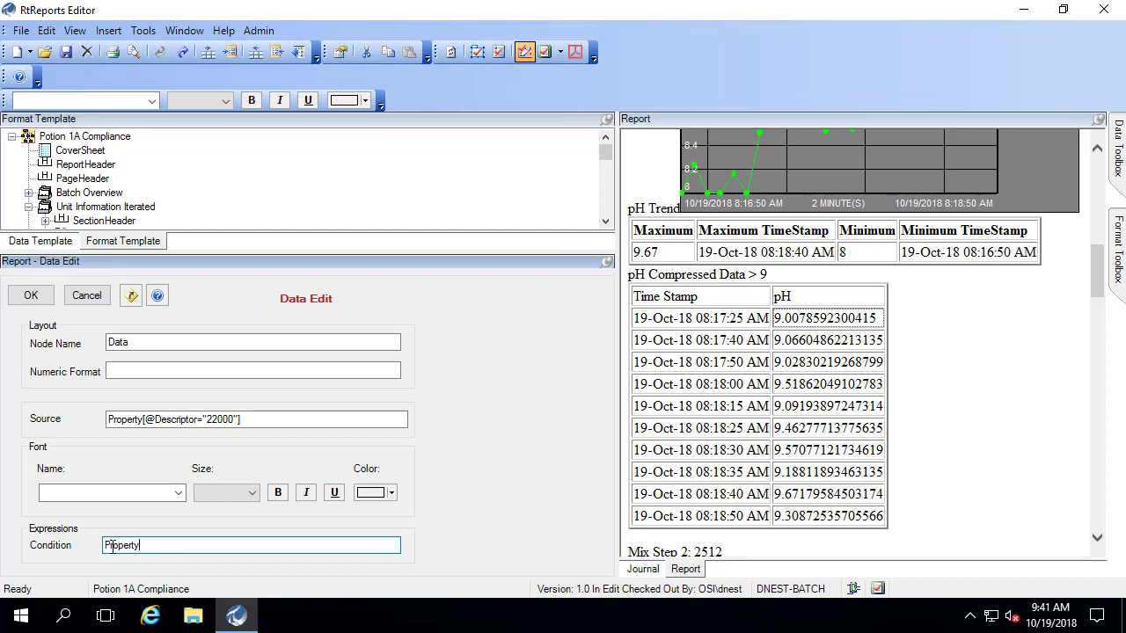
type("[@")
type("Descriptor=22000")
type("]<=9.5")
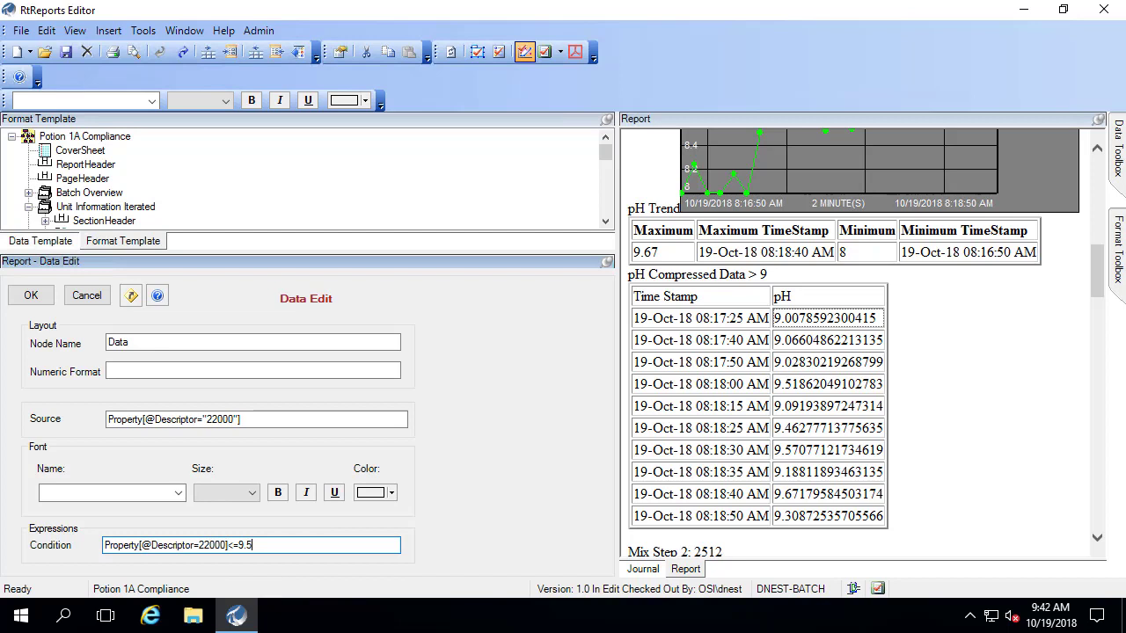
left_click(30, 296)
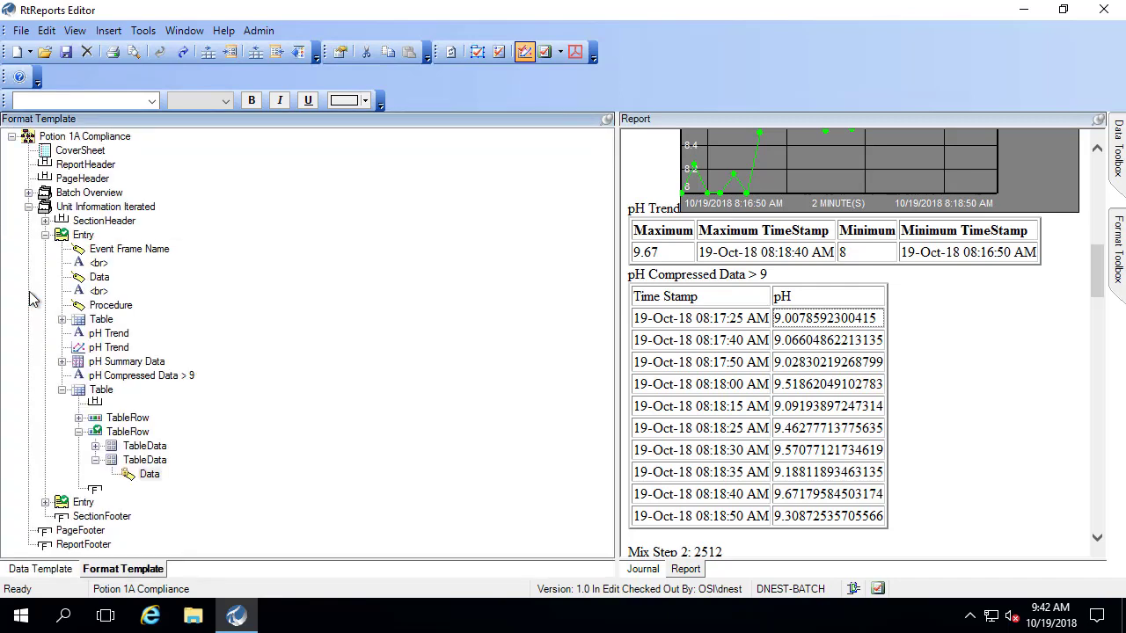
Refresh the report via View > Refresh and inspect a blank pH cell
left_click(74, 30)
left_click(88, 51)
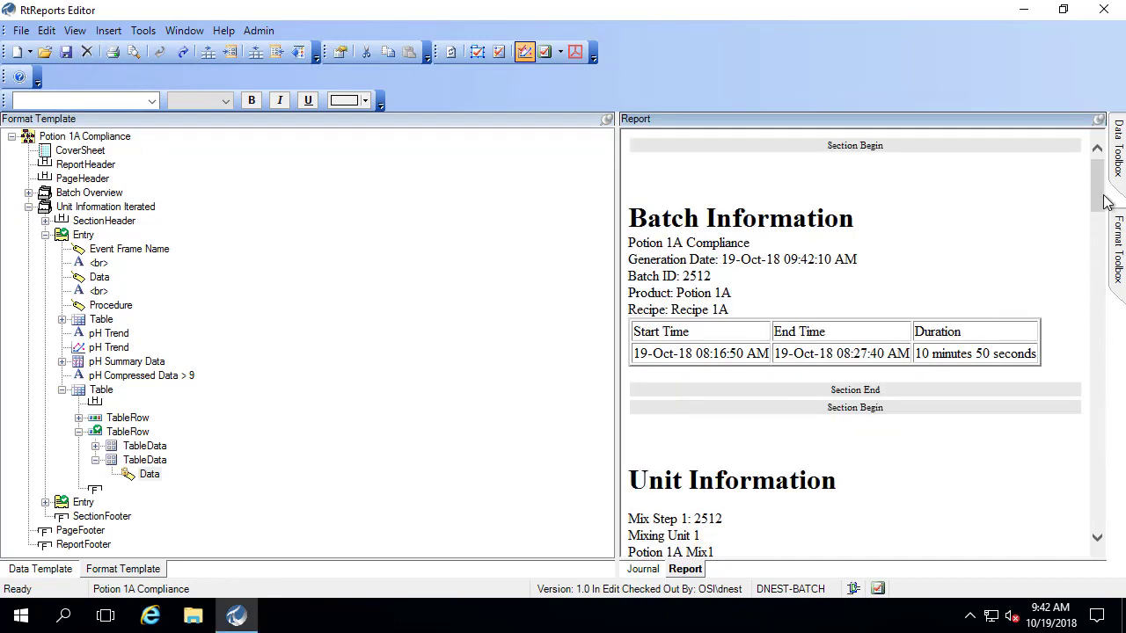
left_click_drag(1107, 201, 1107, 307)
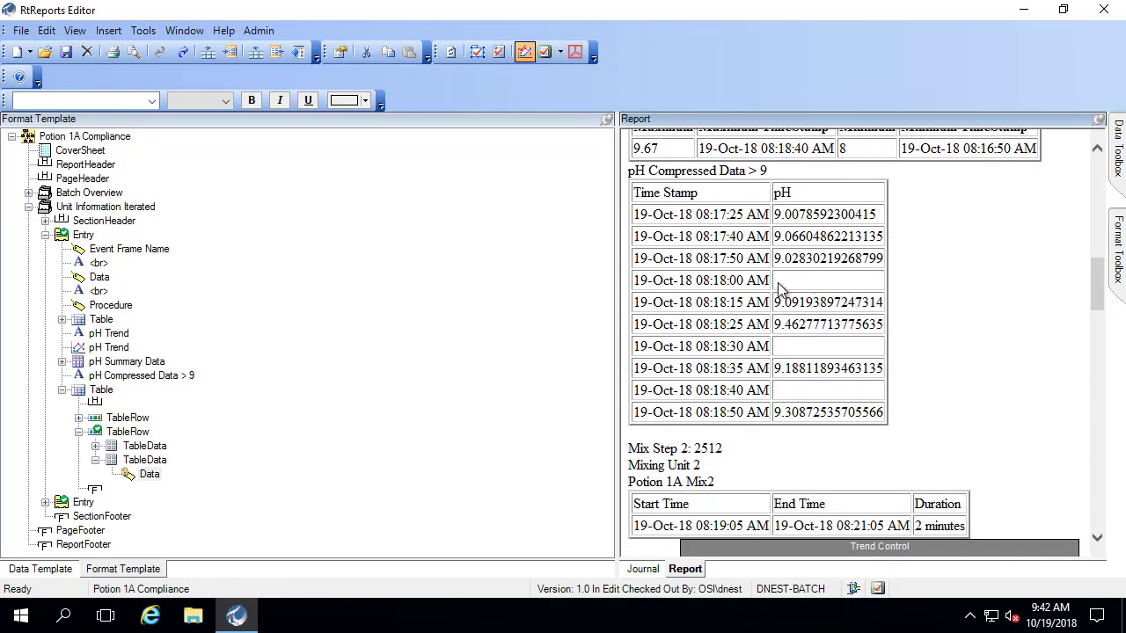
left_click(786, 393)
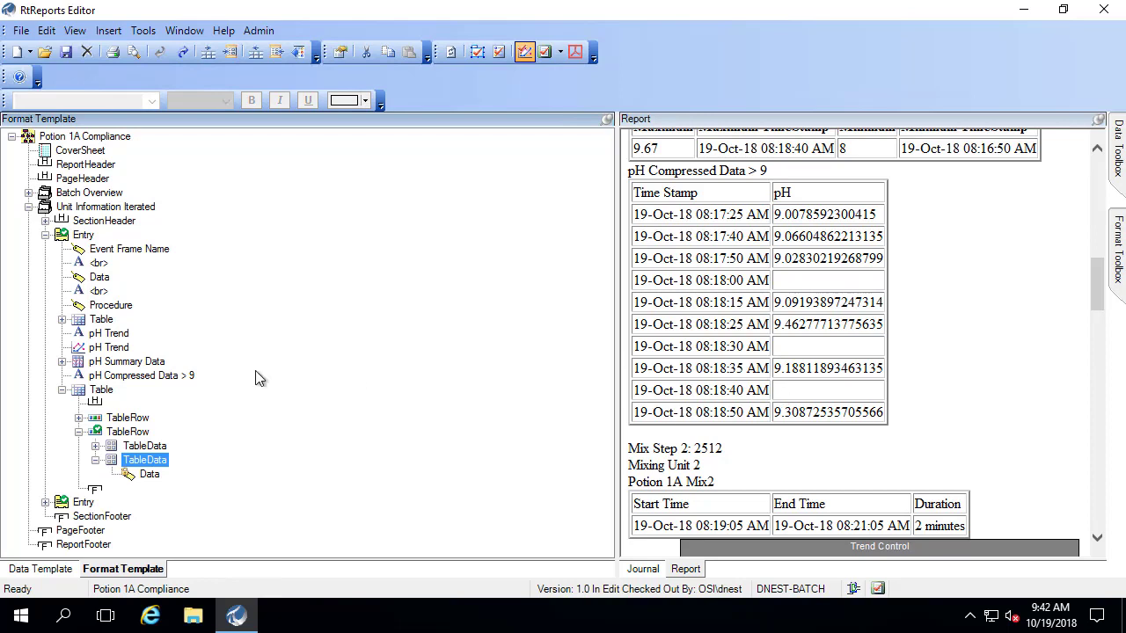
Insert a new Data item into the pH table cell
right_click(138, 461)
mouse_move(88, 447)
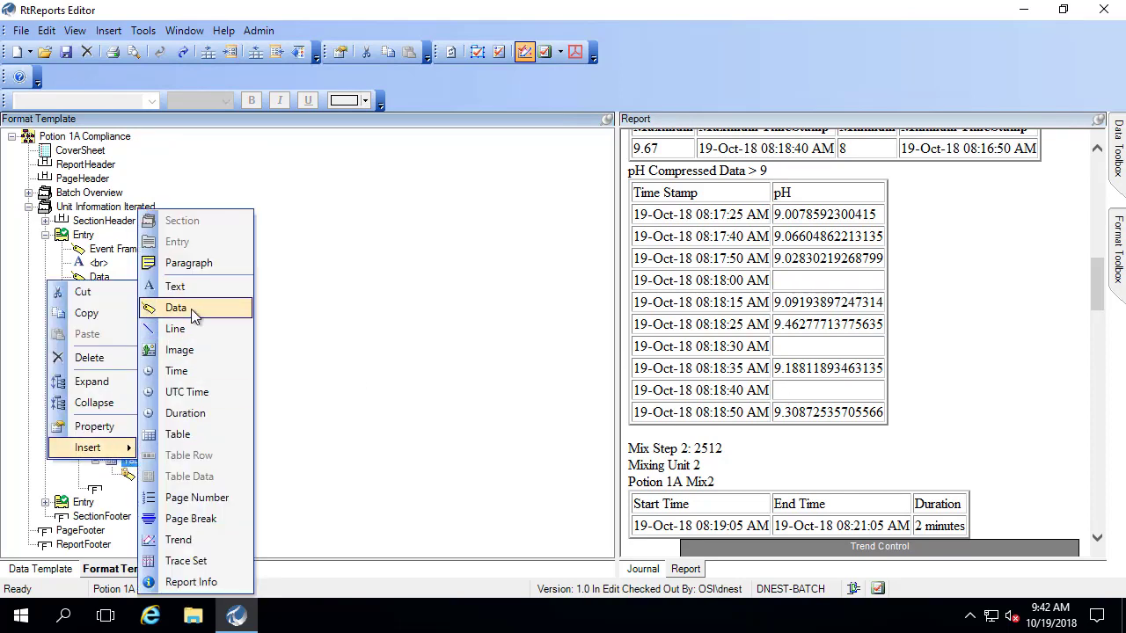
left_click(191, 309)
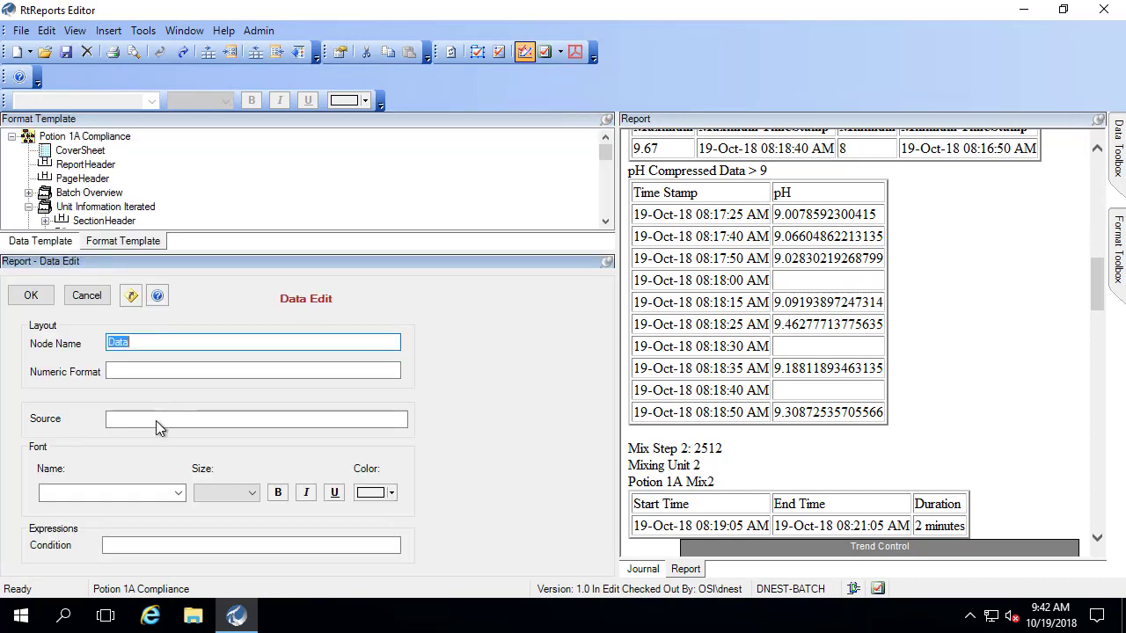
left_click(152, 419)
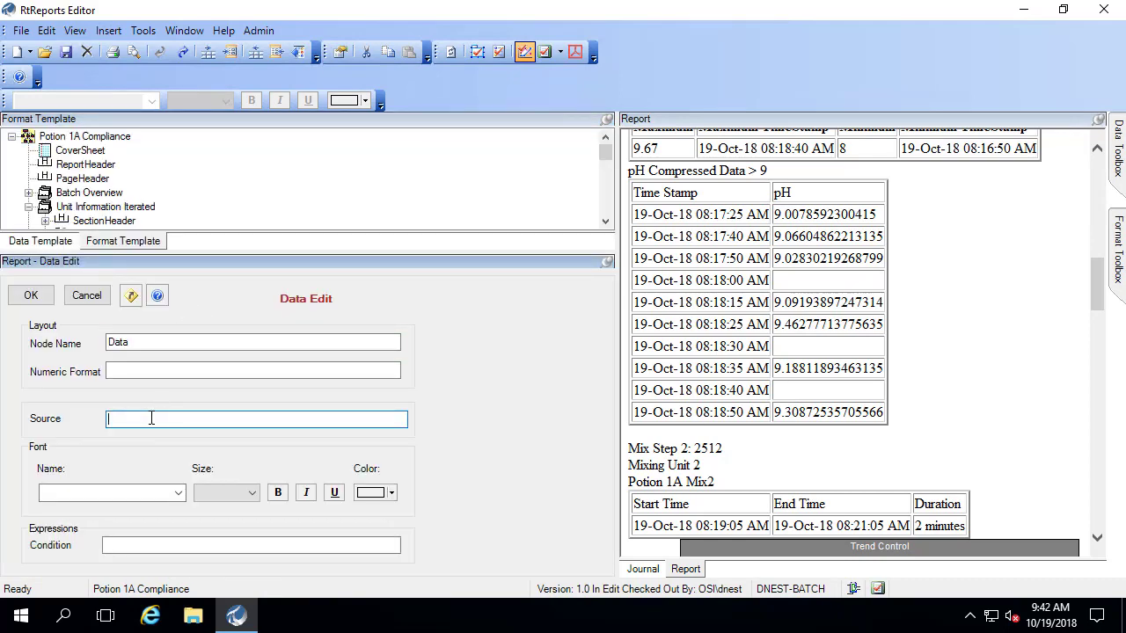
left_click(31, 295)
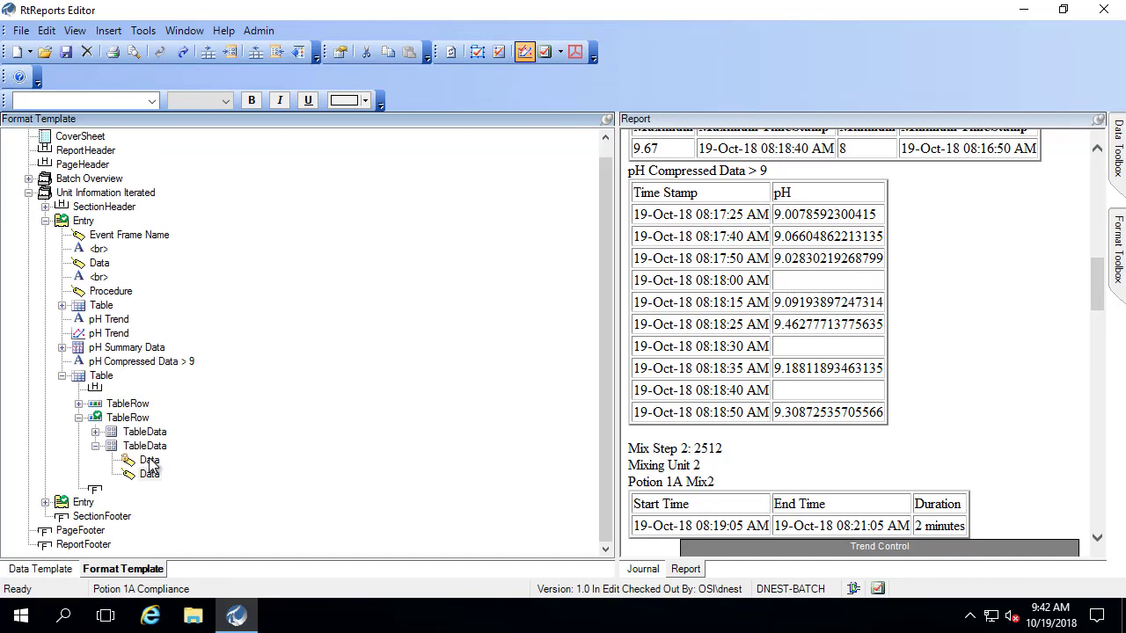
Select and copy the original pH Data item's source expression
double_click(150, 465)
left_click_drag(241, 419, 178, 419)
left_click_drag(72, 411, 60, 337)
key("ctrl+c")
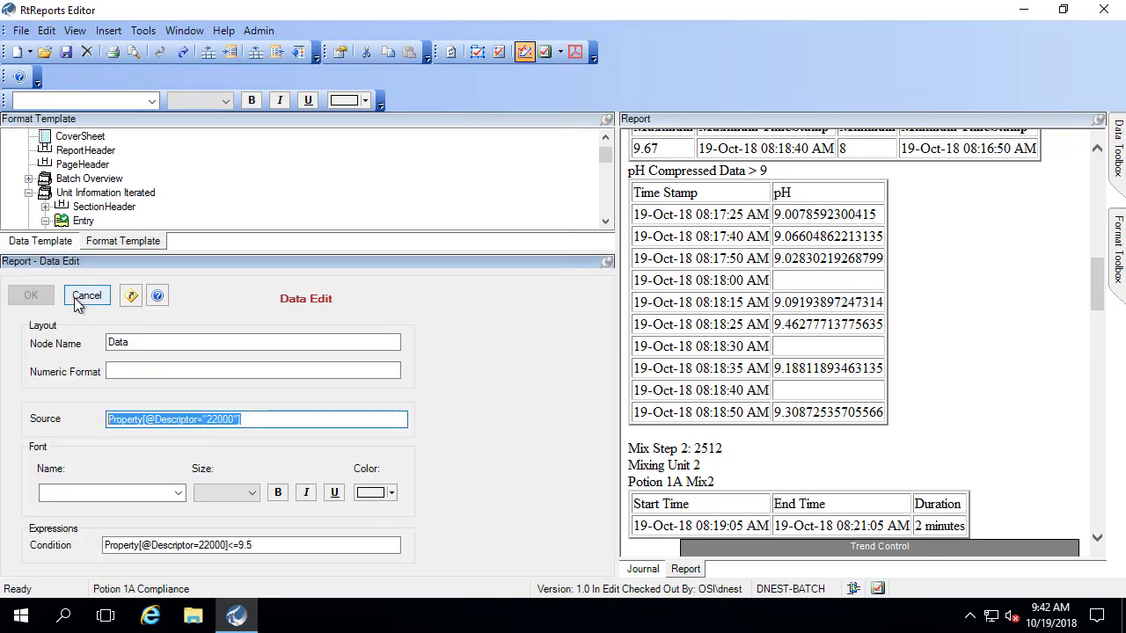
Paste the pH source into the new Data item and make its font red
left_click(81, 297)
double_click(146, 475)
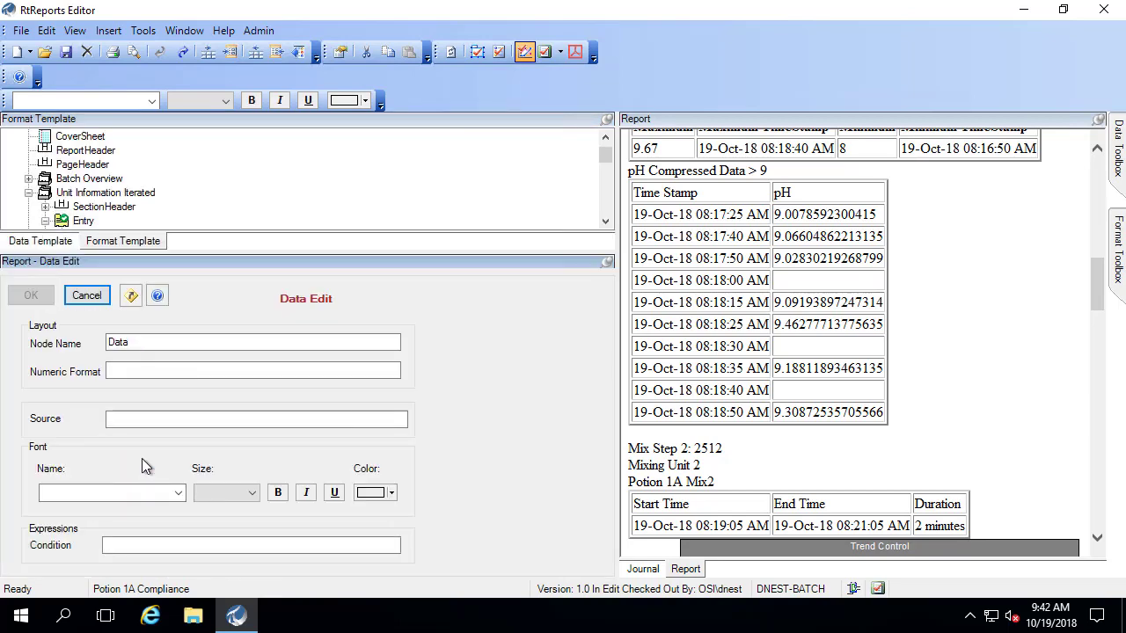
key("ctrl+v")
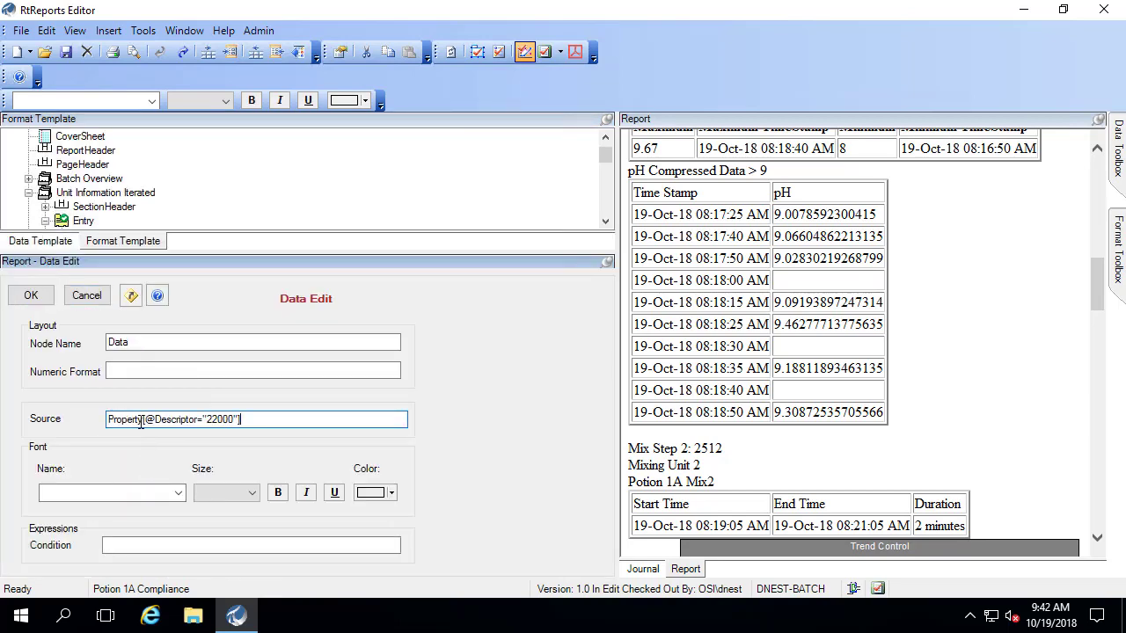
left_click(252, 491)
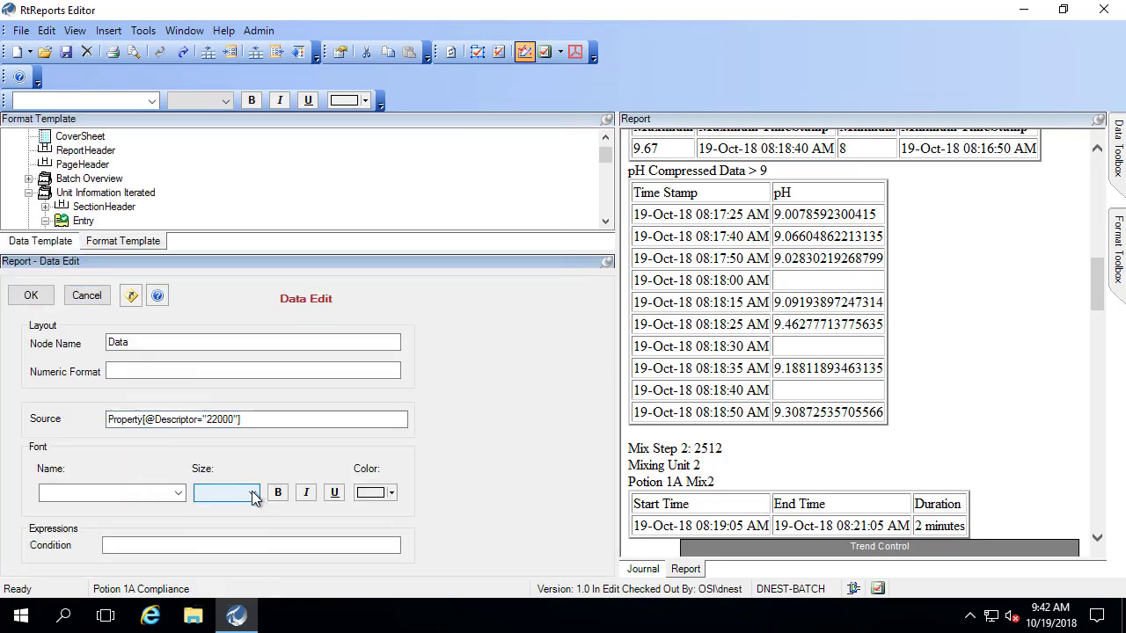
left_click(389, 494)
left_click(368, 547)
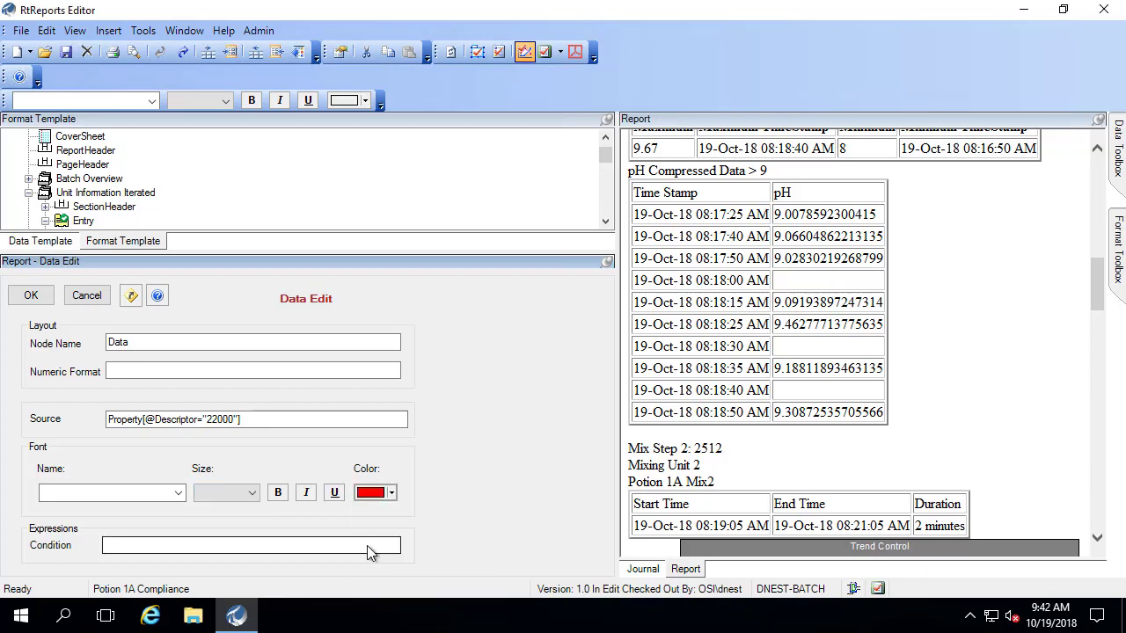
left_click(144, 543)
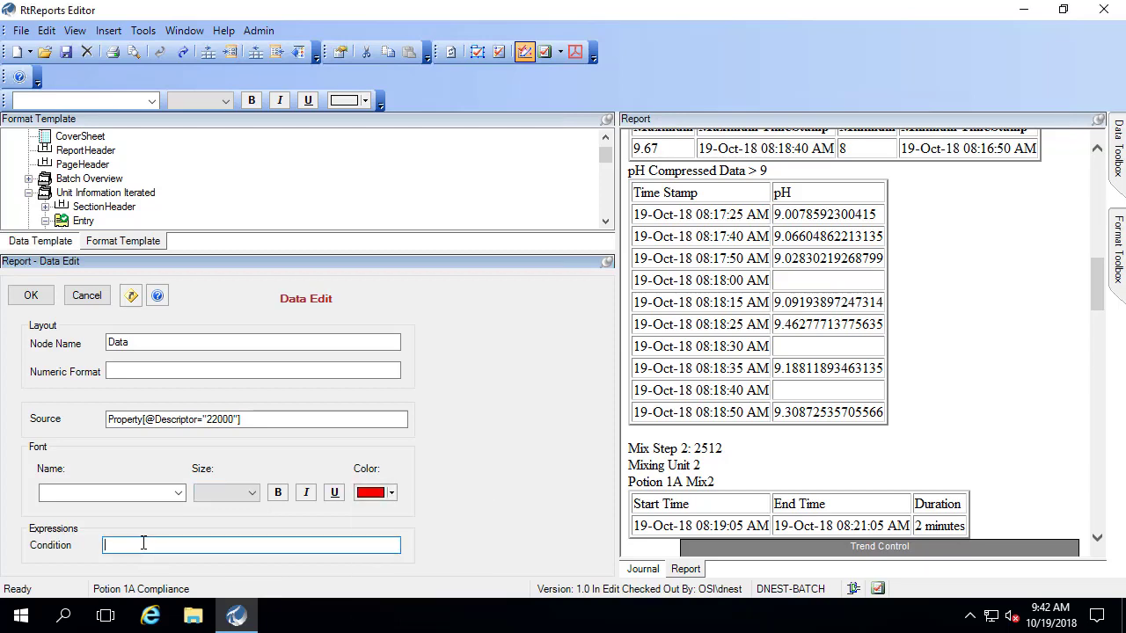
left_click(37, 297)
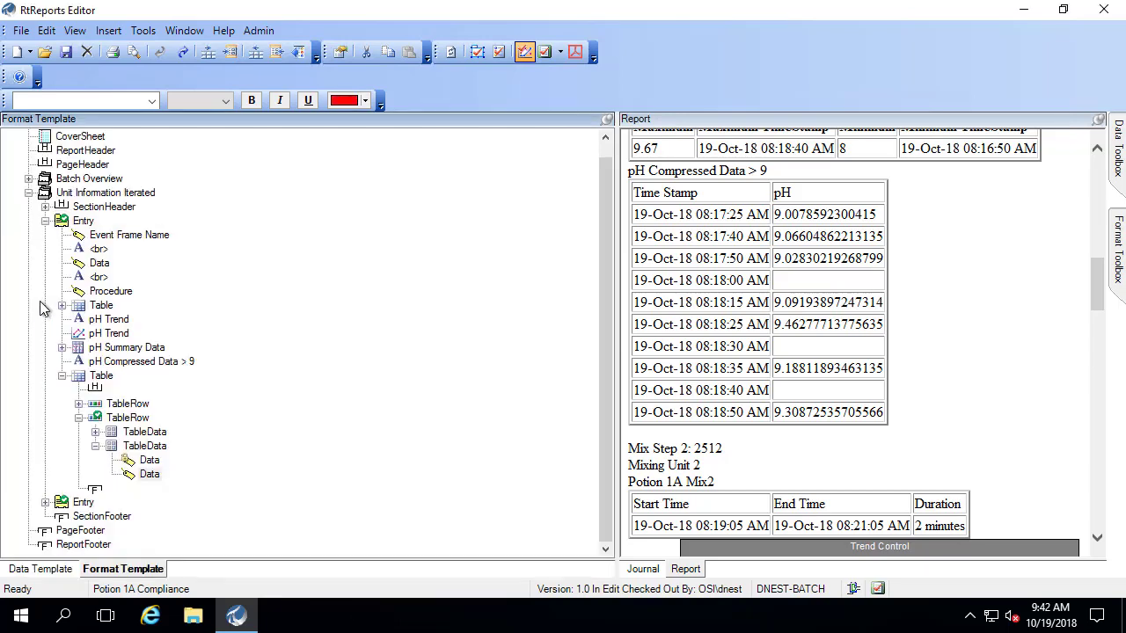
Copy the original pH item's <=9.5 condition expression
double_click(149, 472)
left_click(287, 547)
left_click_drag(287, 547, 16, 524)
key("ctrl+c")
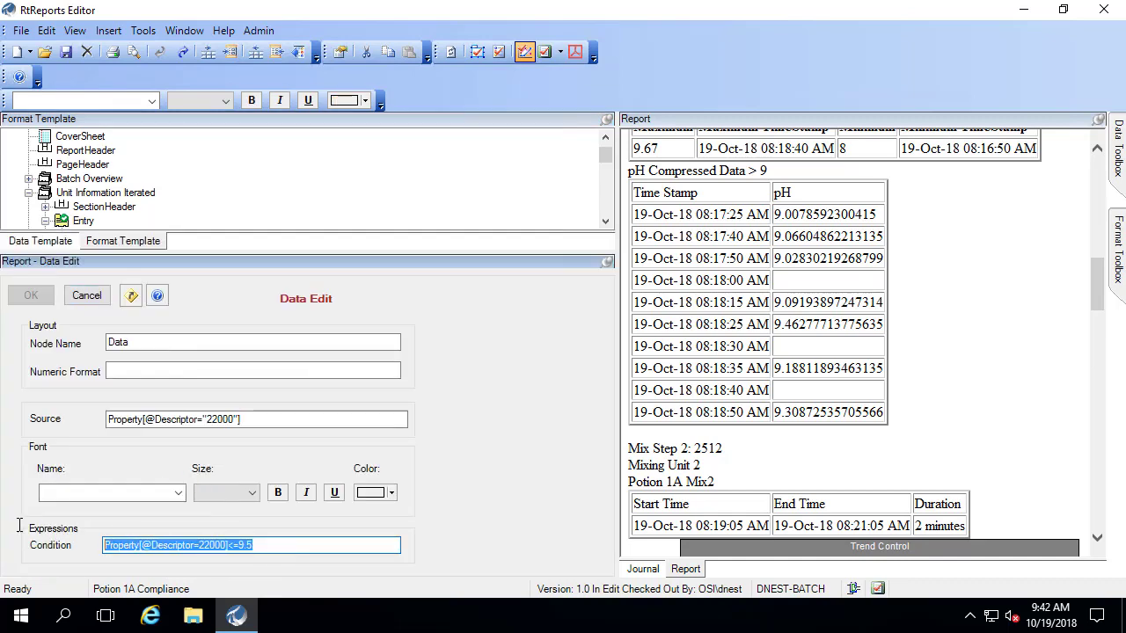
left_click(81, 304)
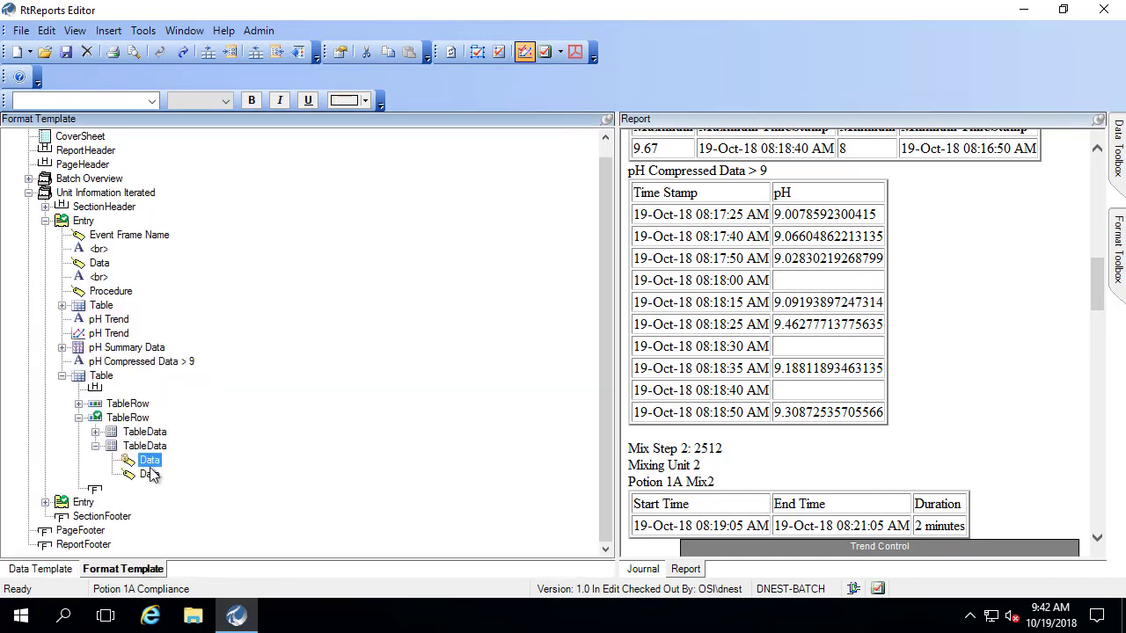
double_click(152, 475)
left_click(173, 548)
key("ctrl+v")
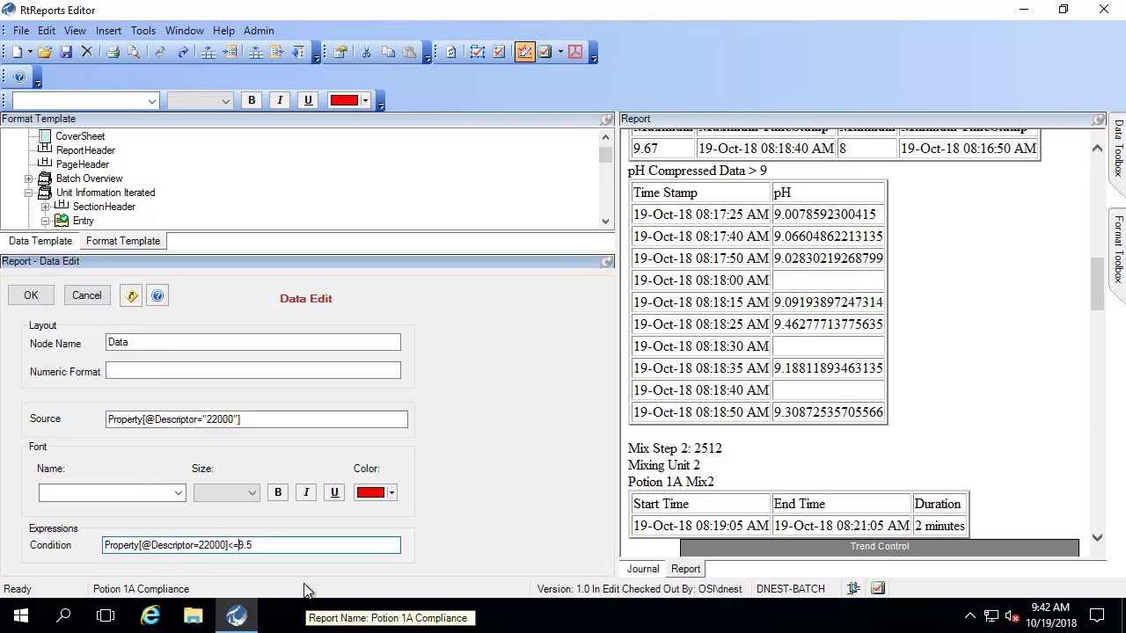
key("Left")
key("Left")
key("Left")
key("BackSpace")
key("BackSpace")
type(">")
left_click(18, 299)
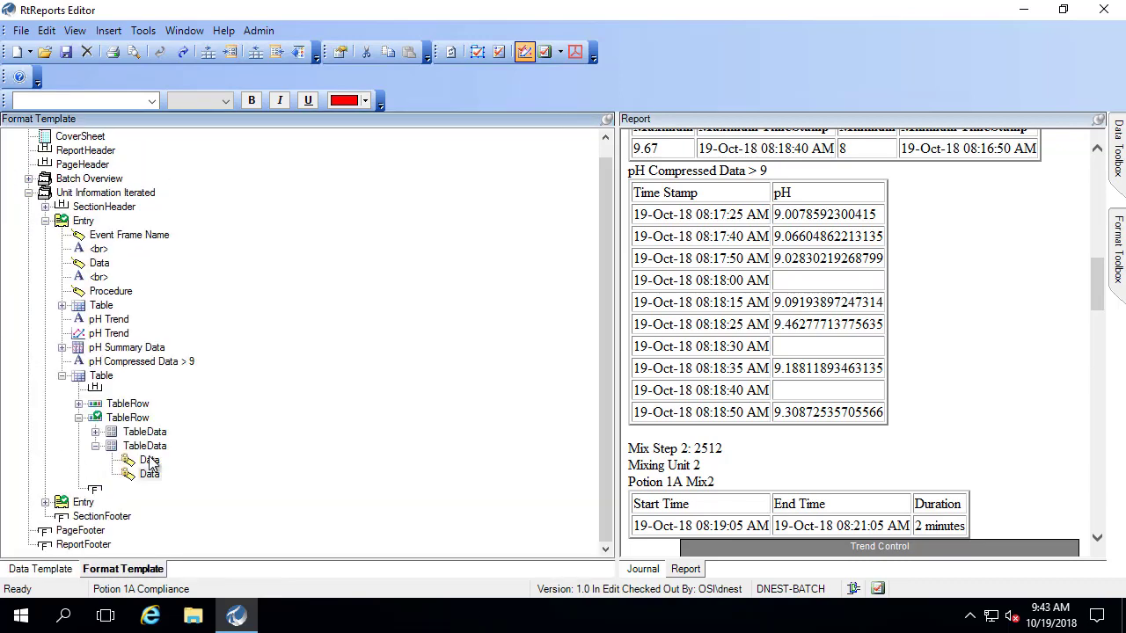
left_click(149, 461)
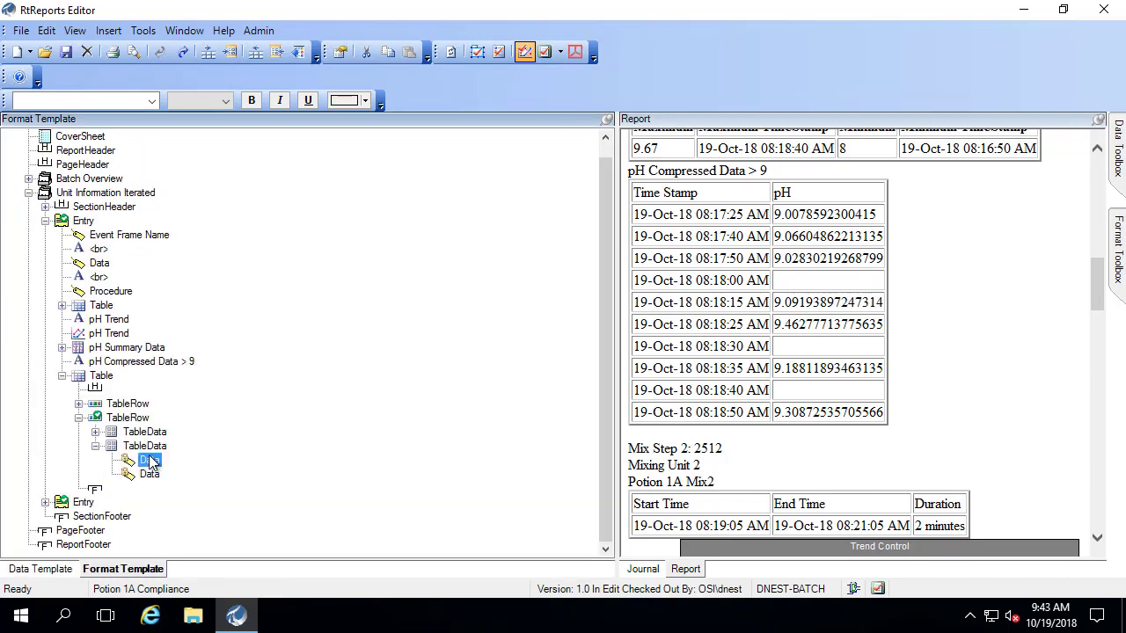
left_click(149, 475)
Review the data row's > 9 result condition without changes, then refresh the report
left_click(115, 422)
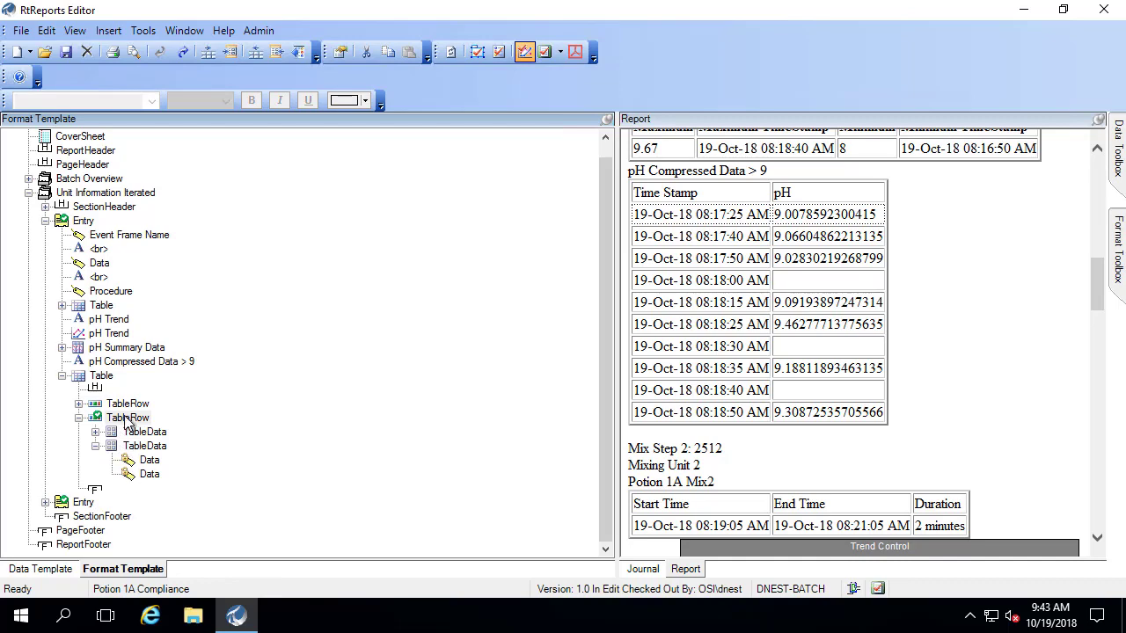
left_click(120, 419)
double_click(121, 420)
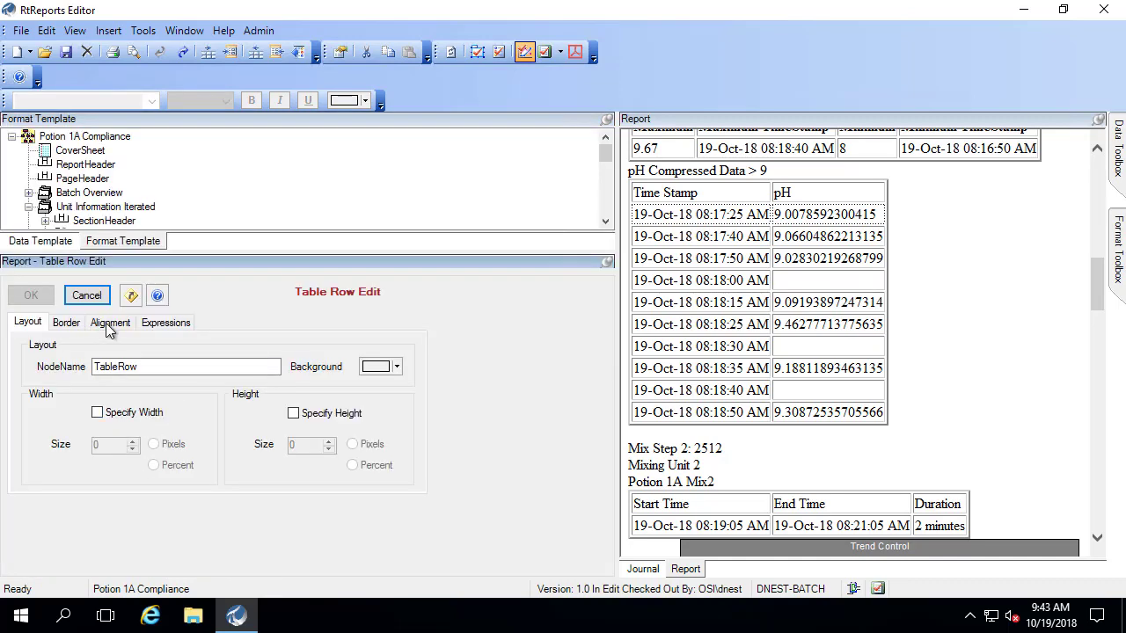
left_click(163, 323)
left_click_drag(281, 445, 84, 435)
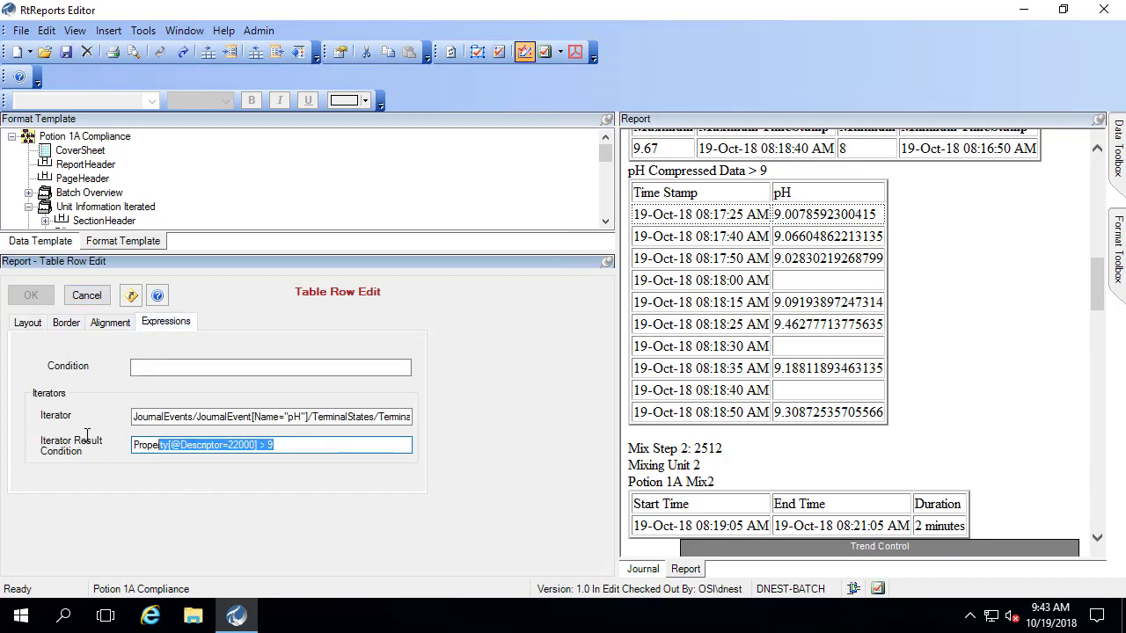
left_click(84, 296)
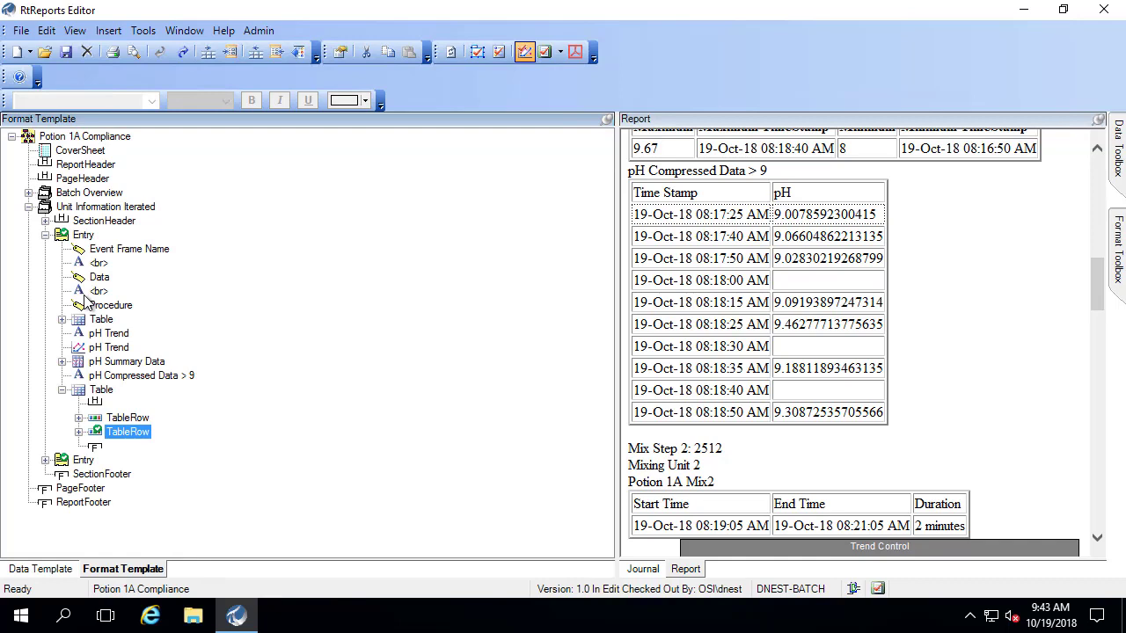
left_click(75, 30)
left_click(86, 49)
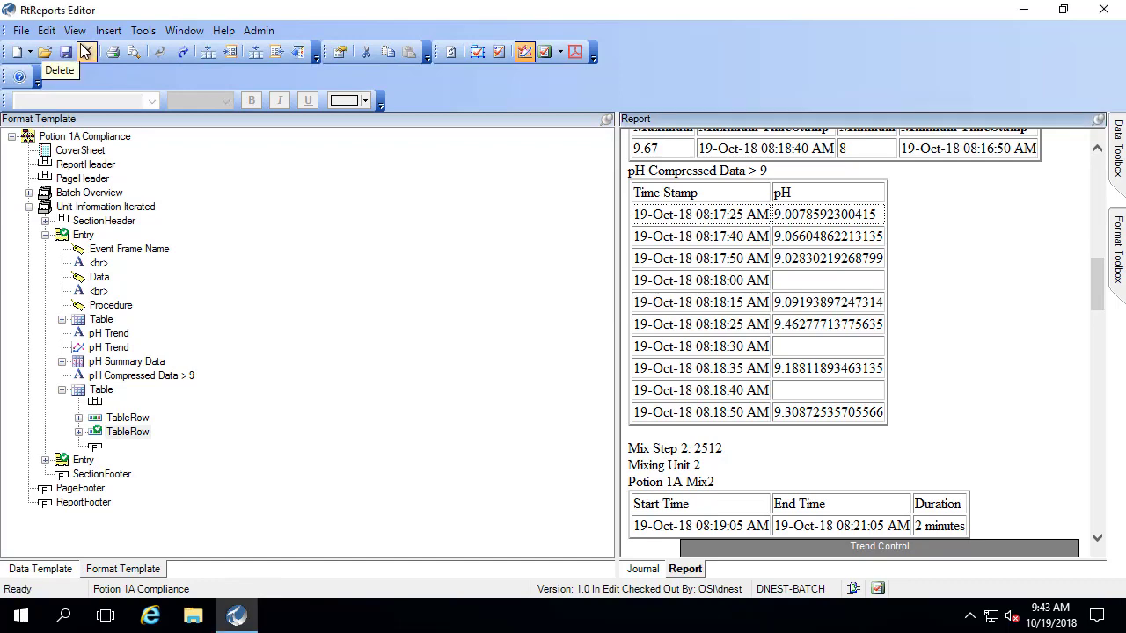
Check the second TableRow's filter expressions and close its settings unchanged
left_click_drag(1097, 199, 1099, 290)
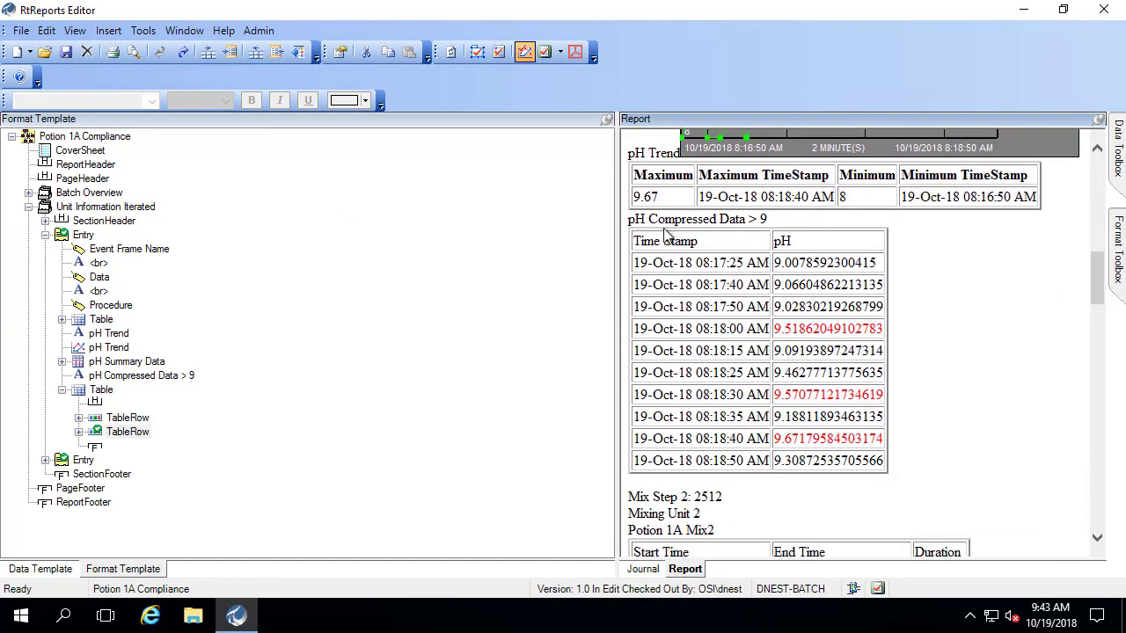
left_click_drag(619, 209, 908, 479)
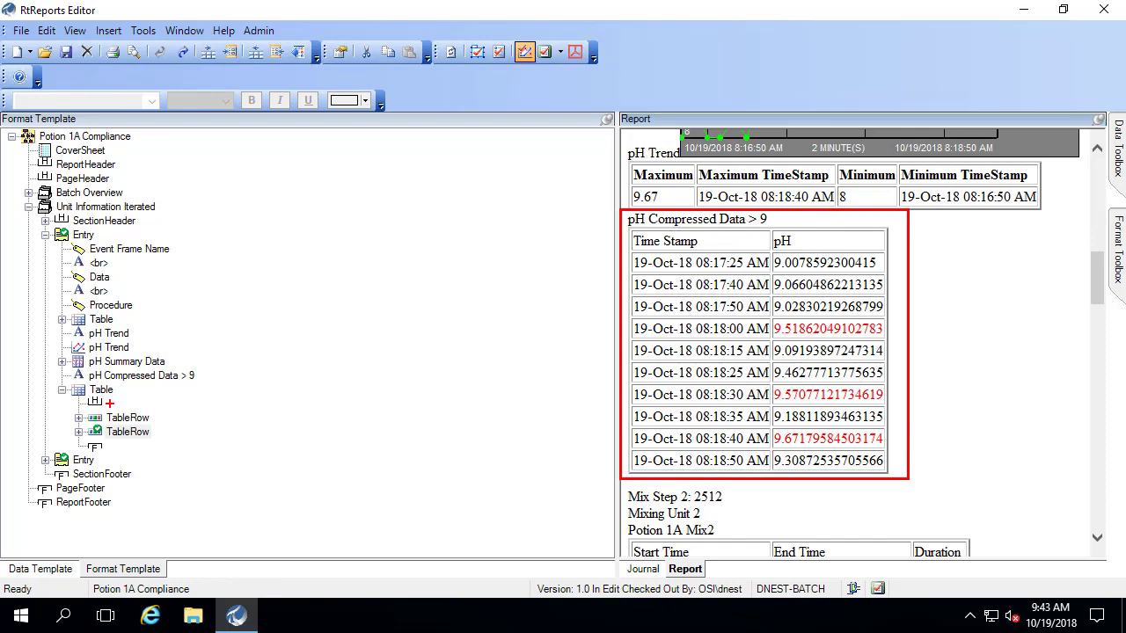
key("Escape")
double_click(141, 431)
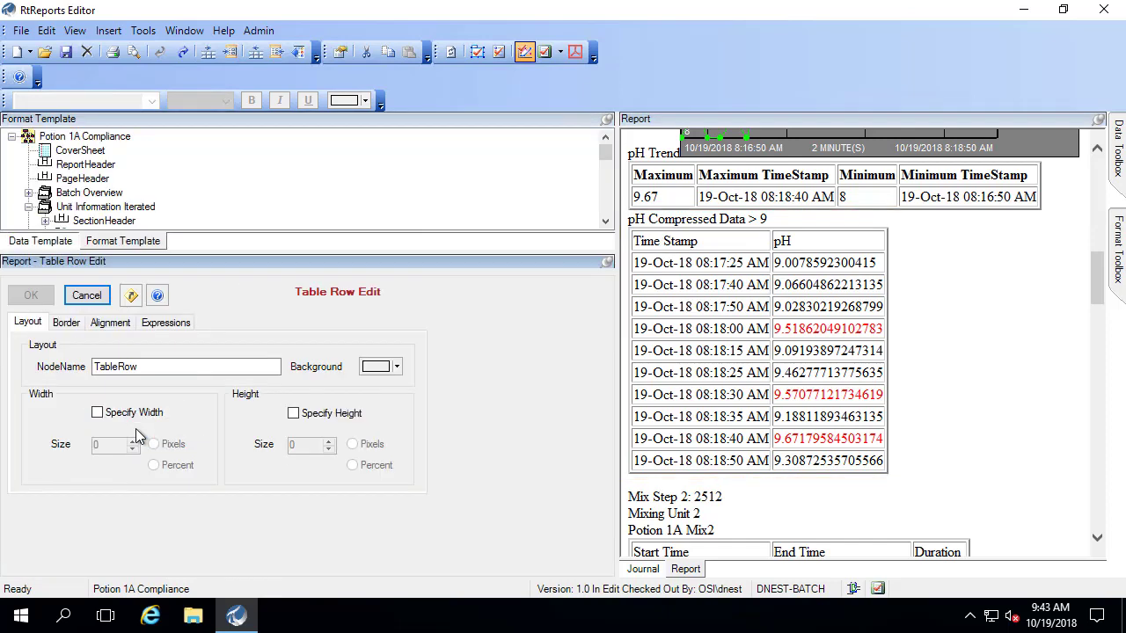
left_click(167, 322)
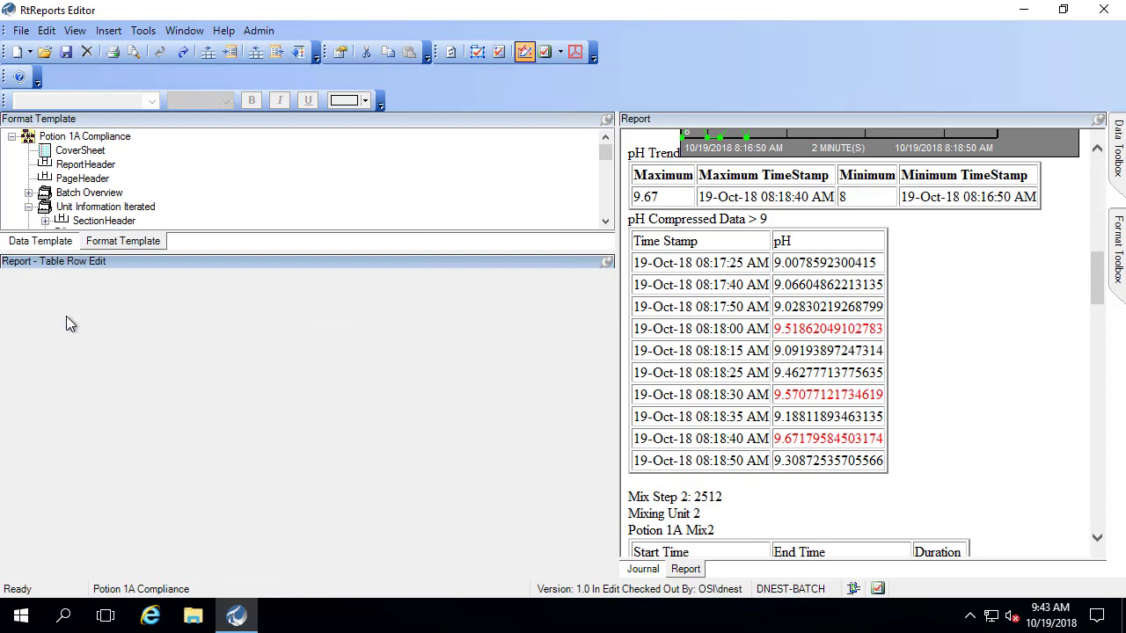
left_click(86, 296)
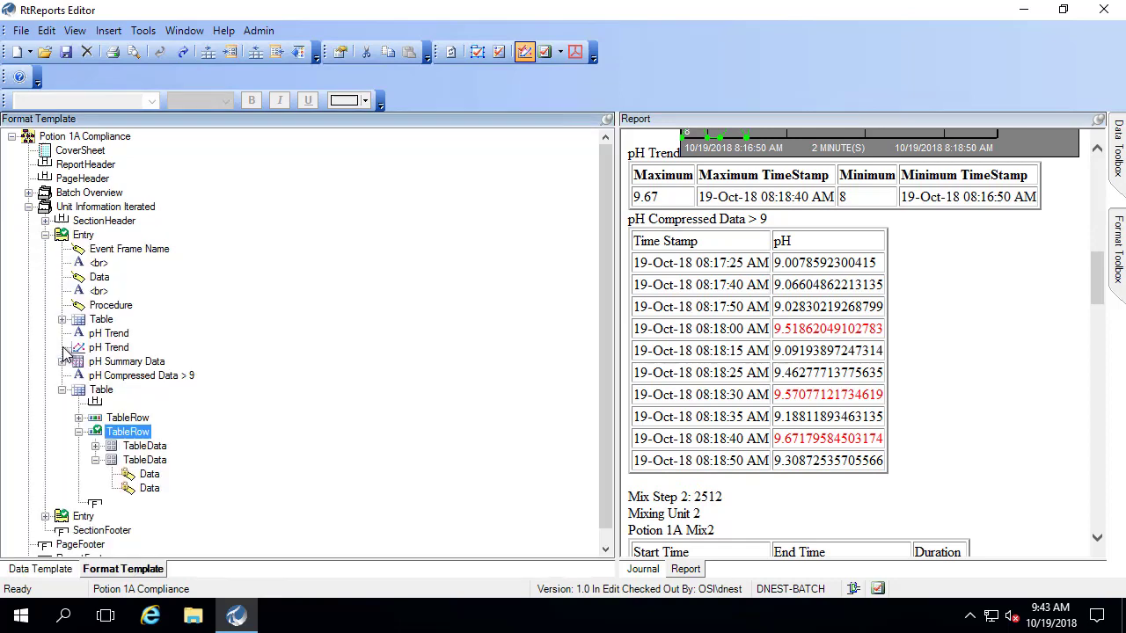
Expand the pH row's Time UTC and Data cells and refresh the report for batch 2513
left_click(150, 476)
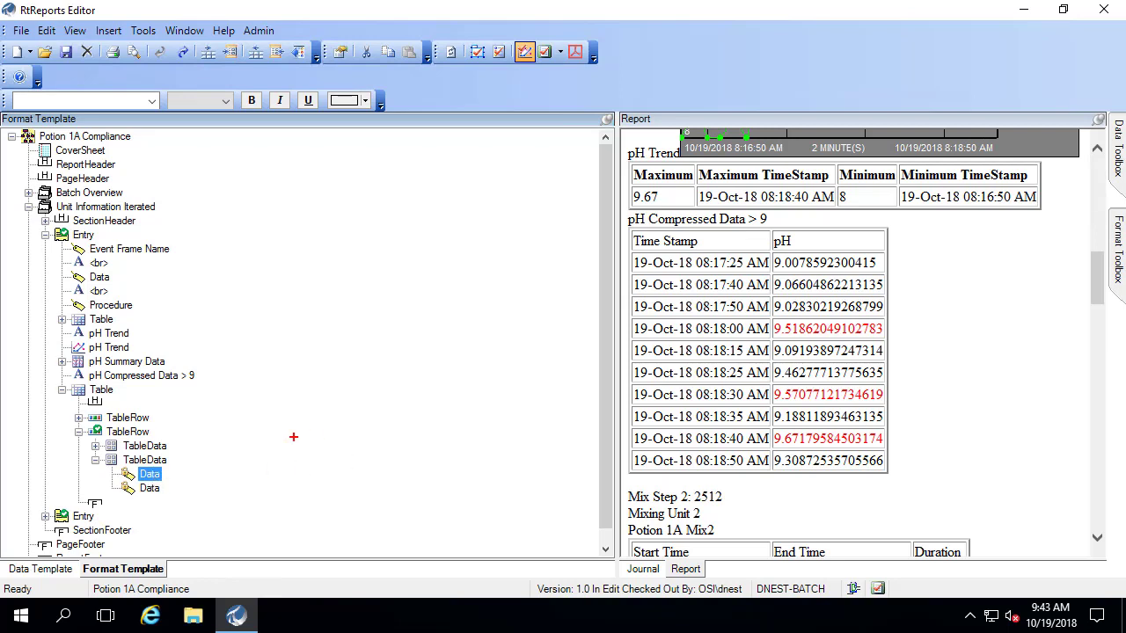
left_click_drag(762, 253, 883, 319)
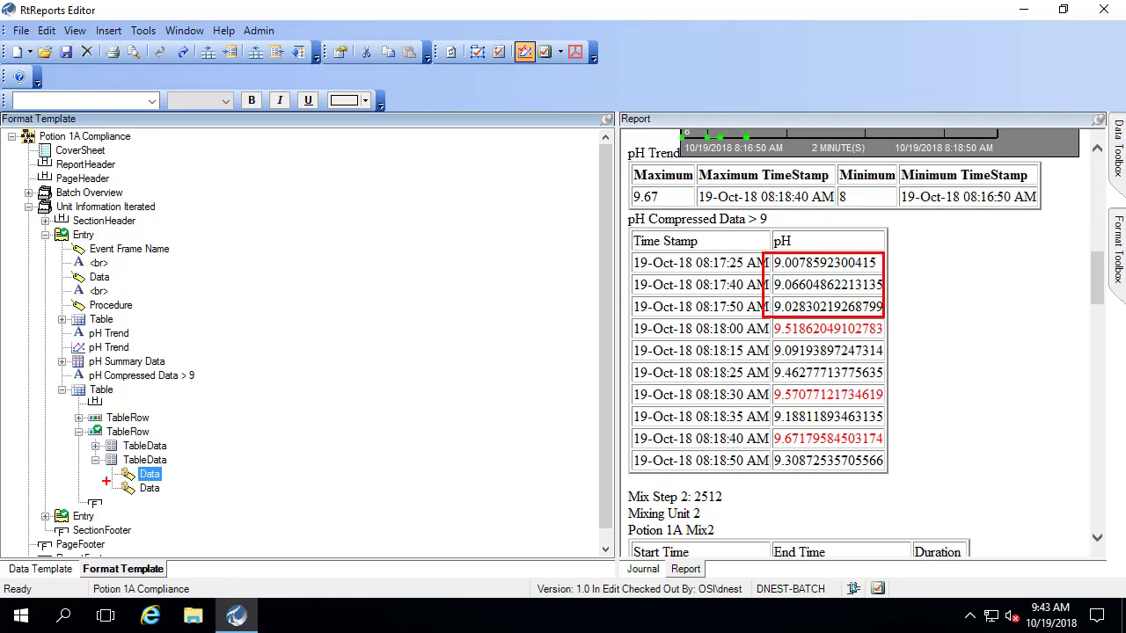
left_click_drag(105, 481, 172, 498)
key("e")
left_click_drag(107, 480, 174, 499)
left_click_drag(764, 315, 896, 339)
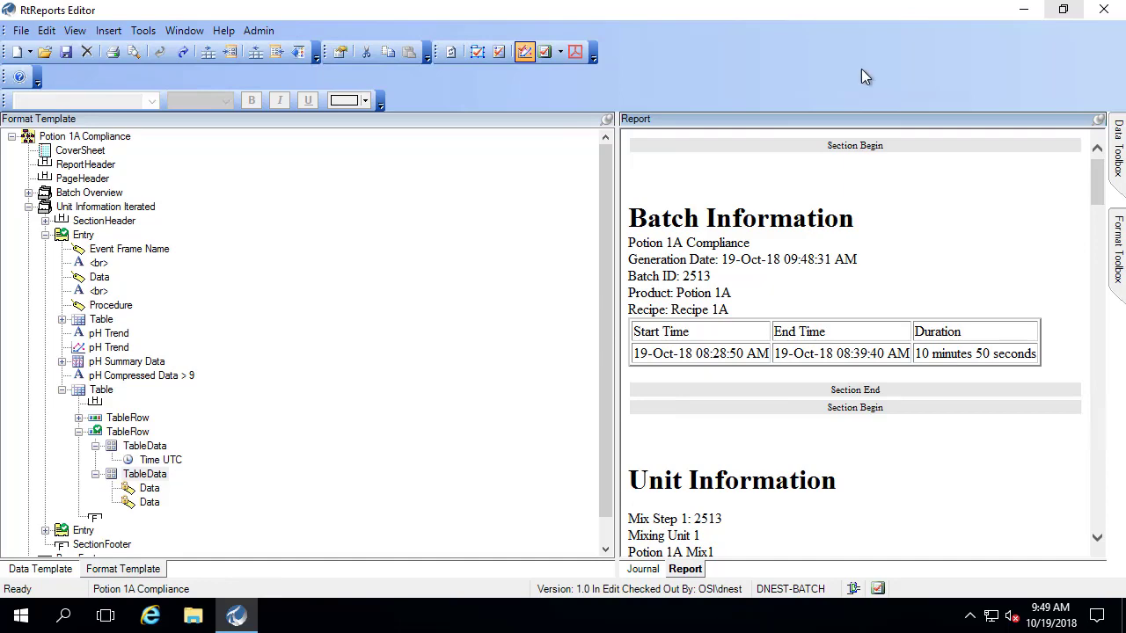
double_click(142, 433)
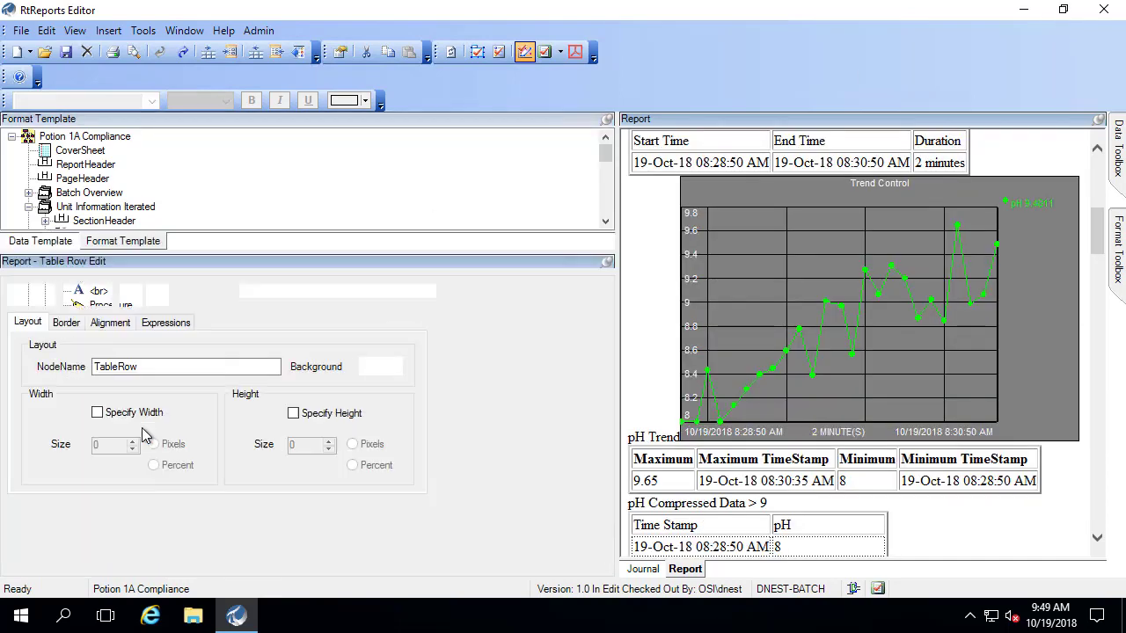
left_click(159, 325)
left_click(150, 446)
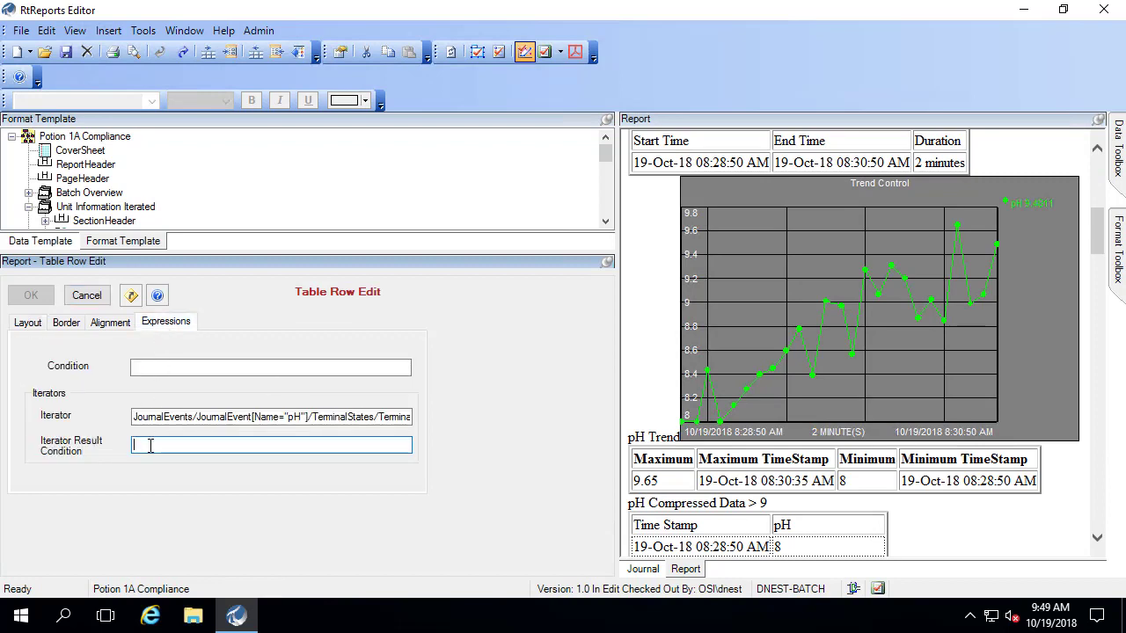
left_click(80, 295)
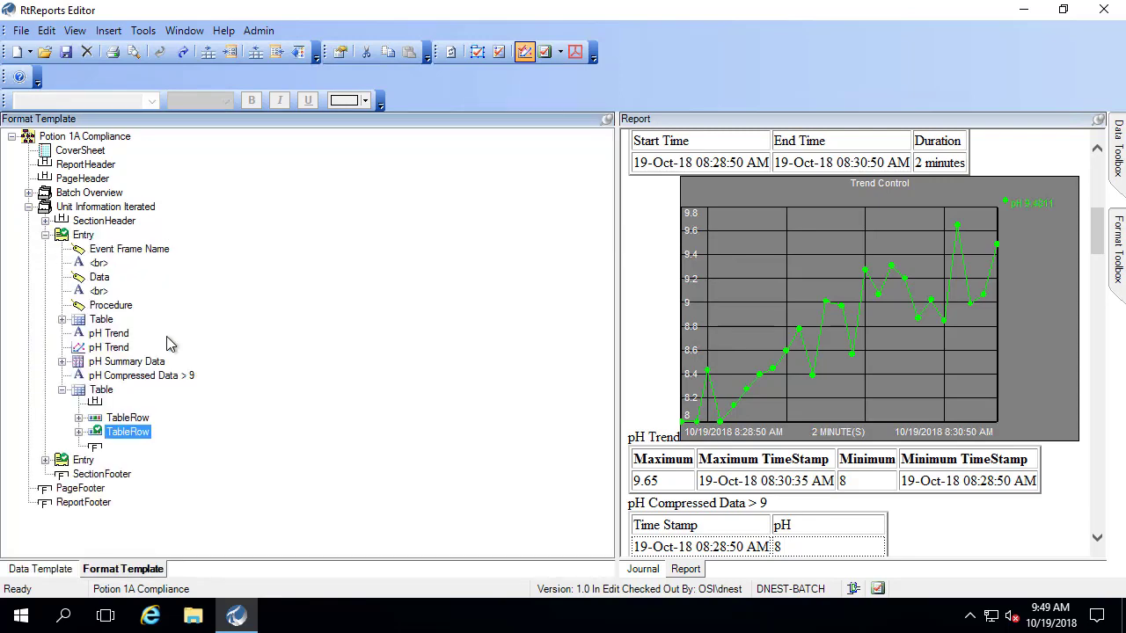
scroll(1090, 204, "up", 1)
scroll(1091, 204, "up", 5)
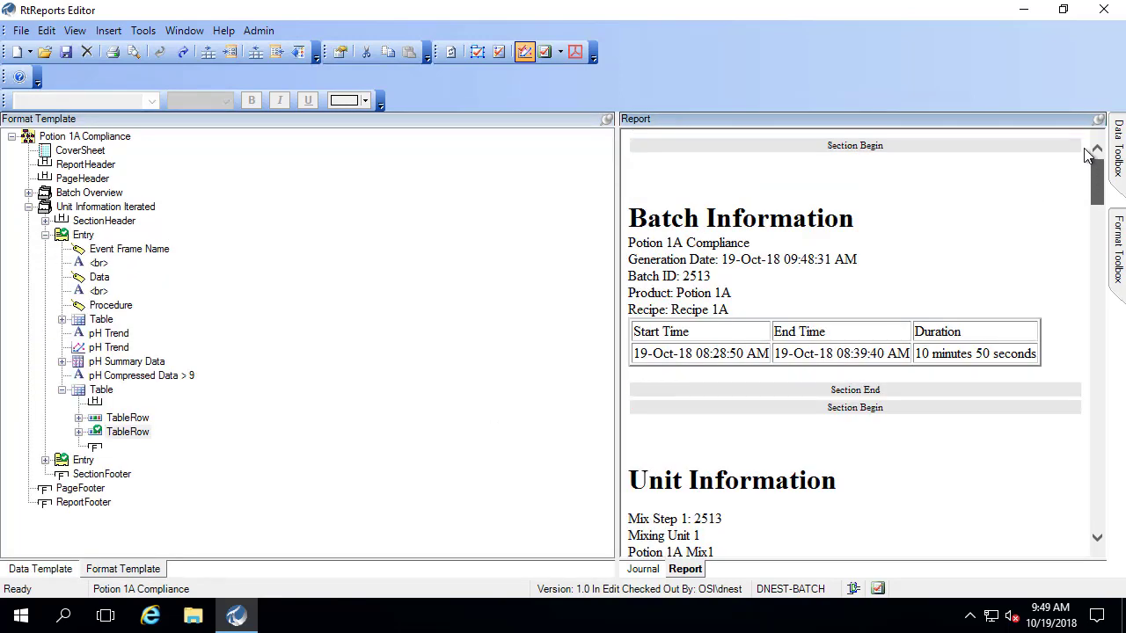
left_click_drag(1098, 180, 1104, 249)
scroll(648, 246, "down", 5)
left_click_drag(648, 230, 880, 541)
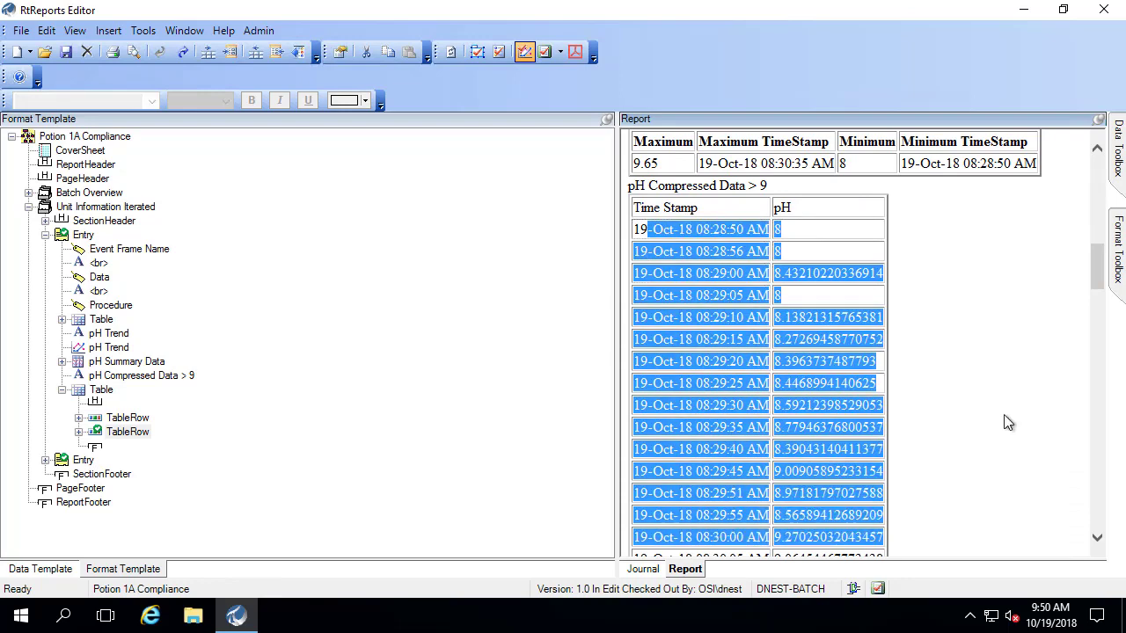
mouse_move(1098, 282)
left_mouse_down()
mouse_move(1108, 387)
mouse_move(1100, 414)
left_mouse_up()
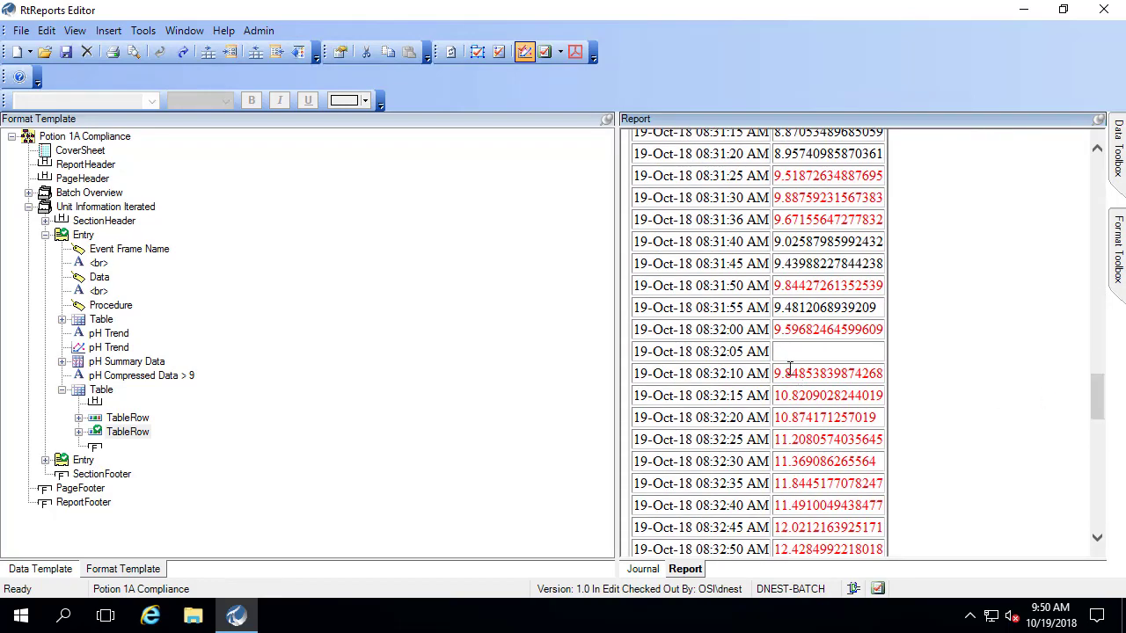
left_click_drag(638, 352, 871, 356)
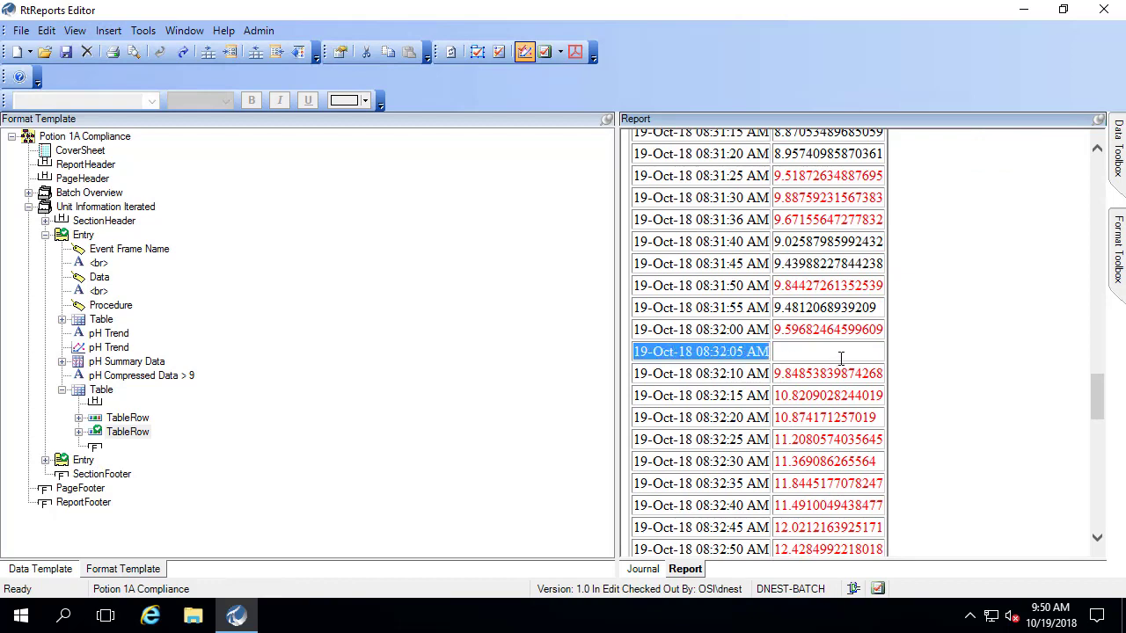
left_click_drag(769, 353, 638, 353)
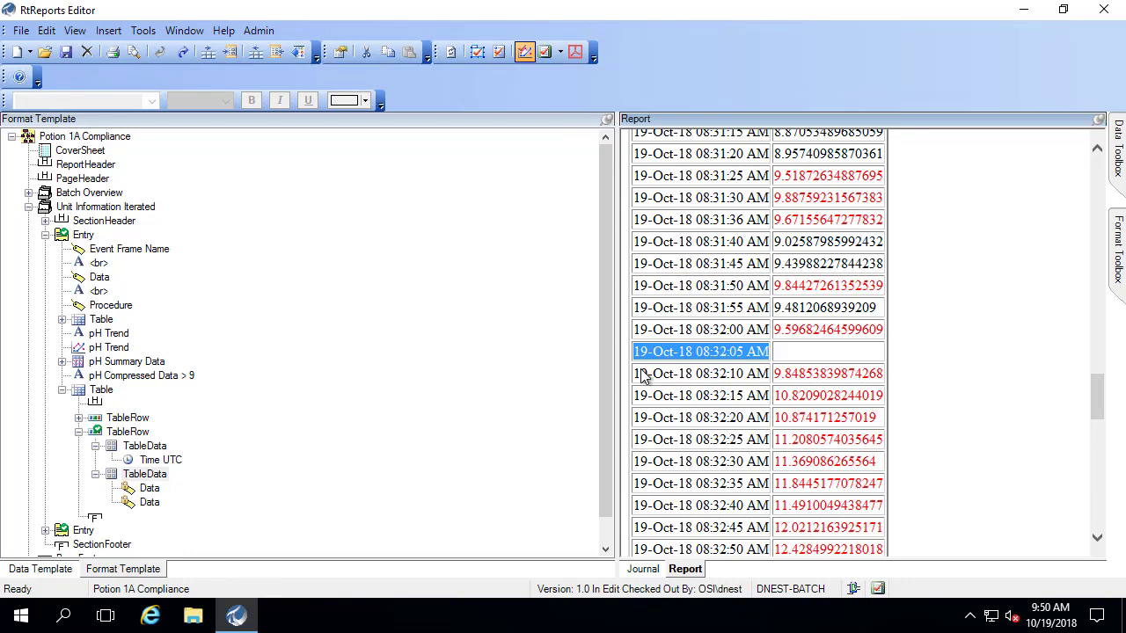
left_click_drag(1101, 403, 1102, 424)
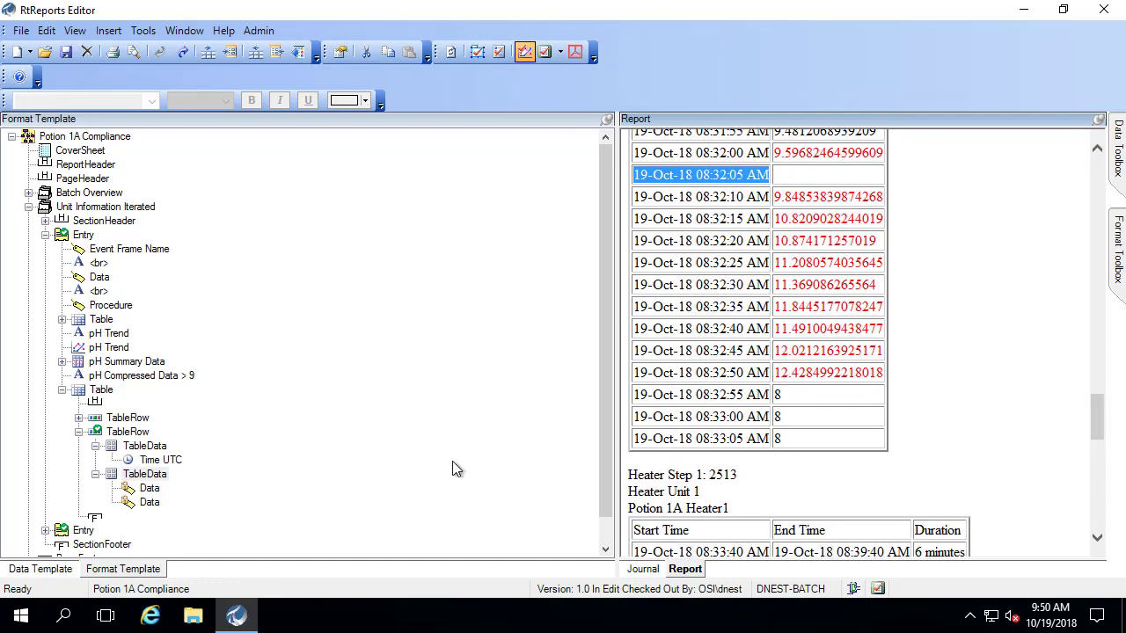
Collapse the pH table and add a 'Digital States' text item to the Entry section
left_click(78, 432)
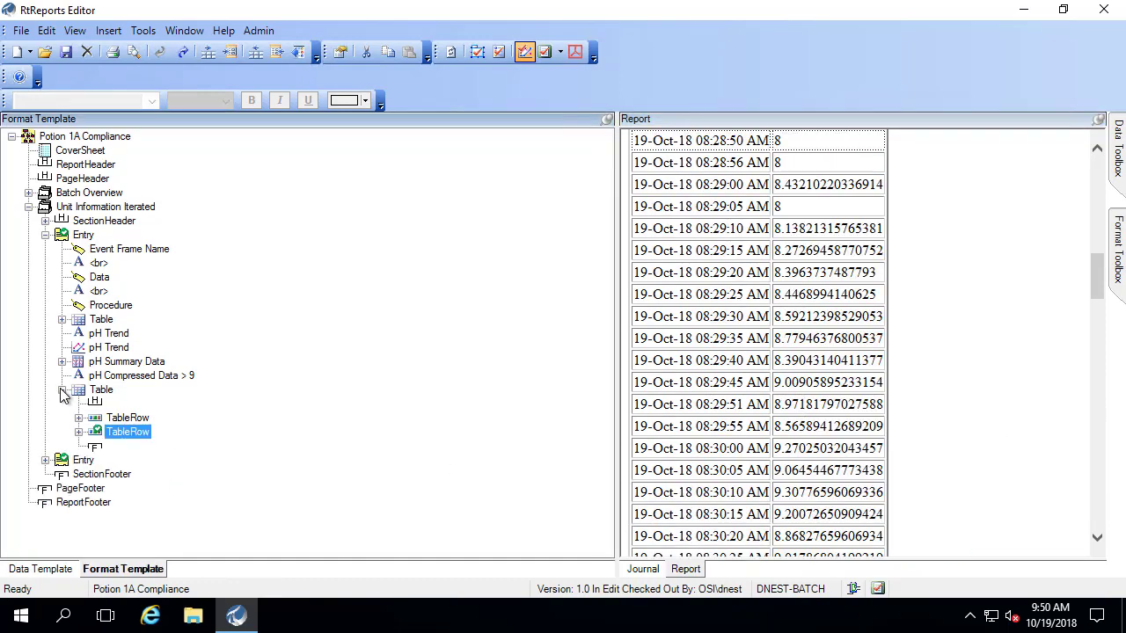
left_click(63, 392)
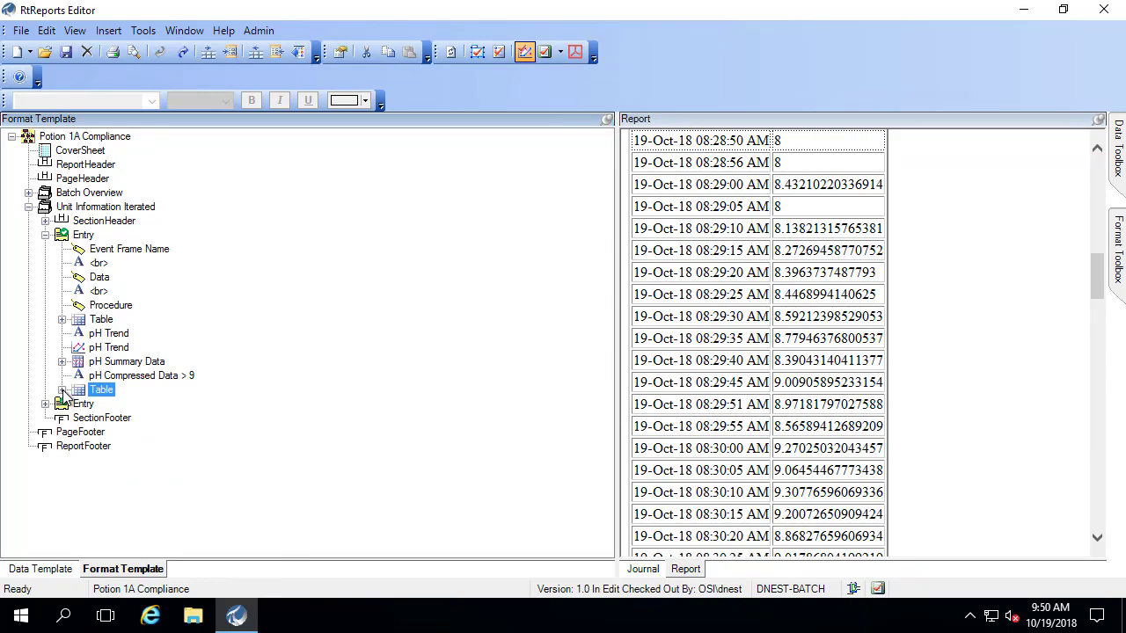
right_click(86, 237)
mouse_move(41, 401)
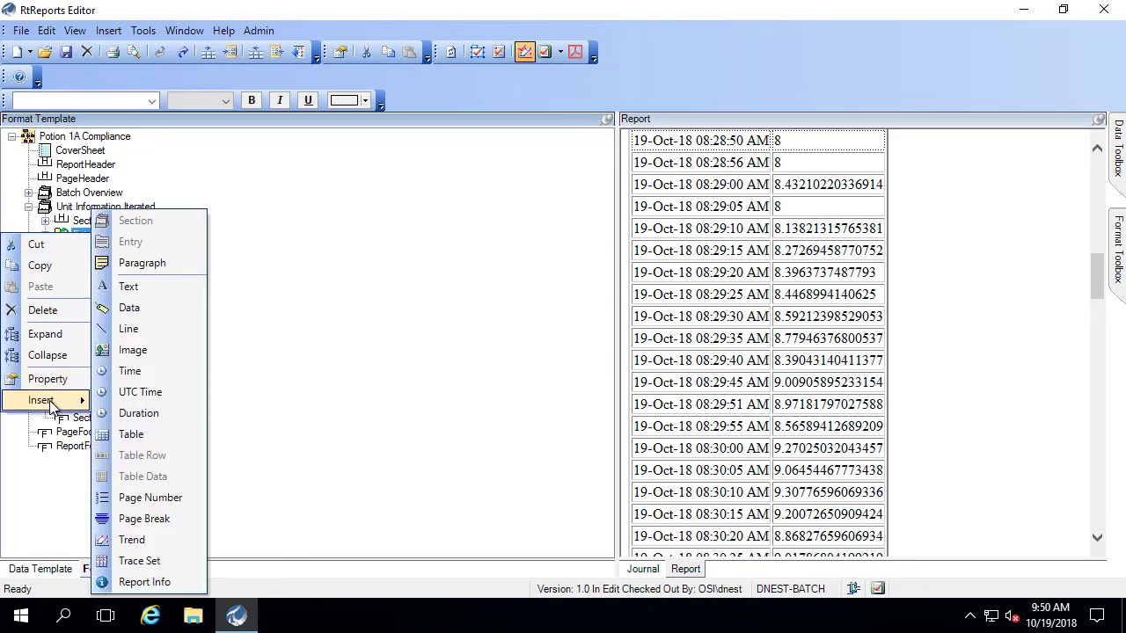
left_click(128, 286)
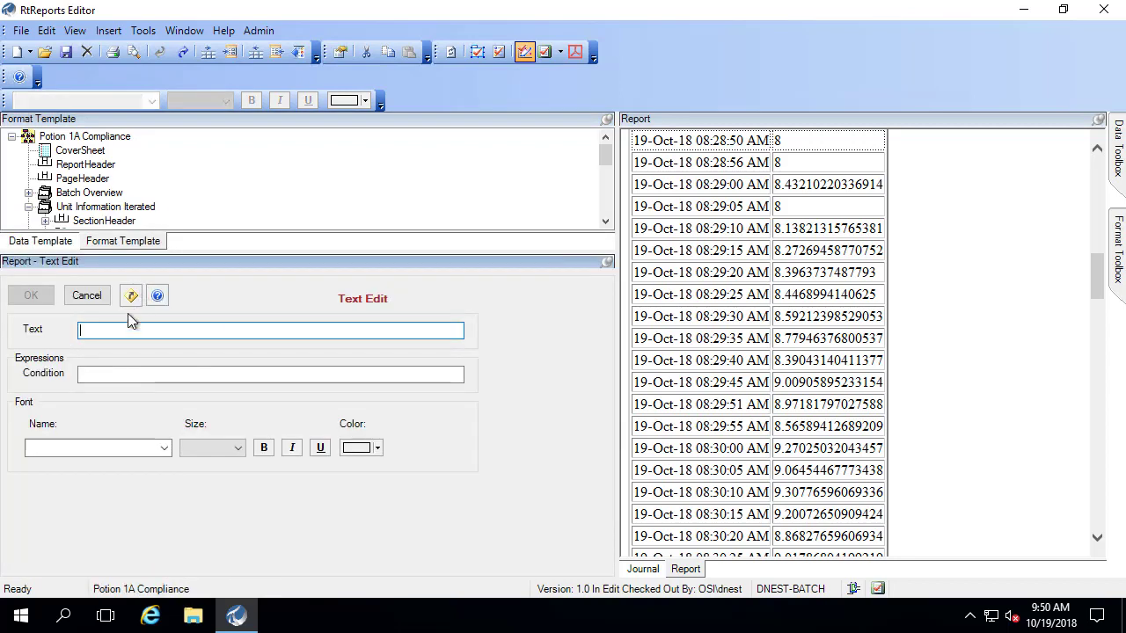
type("Digital States")
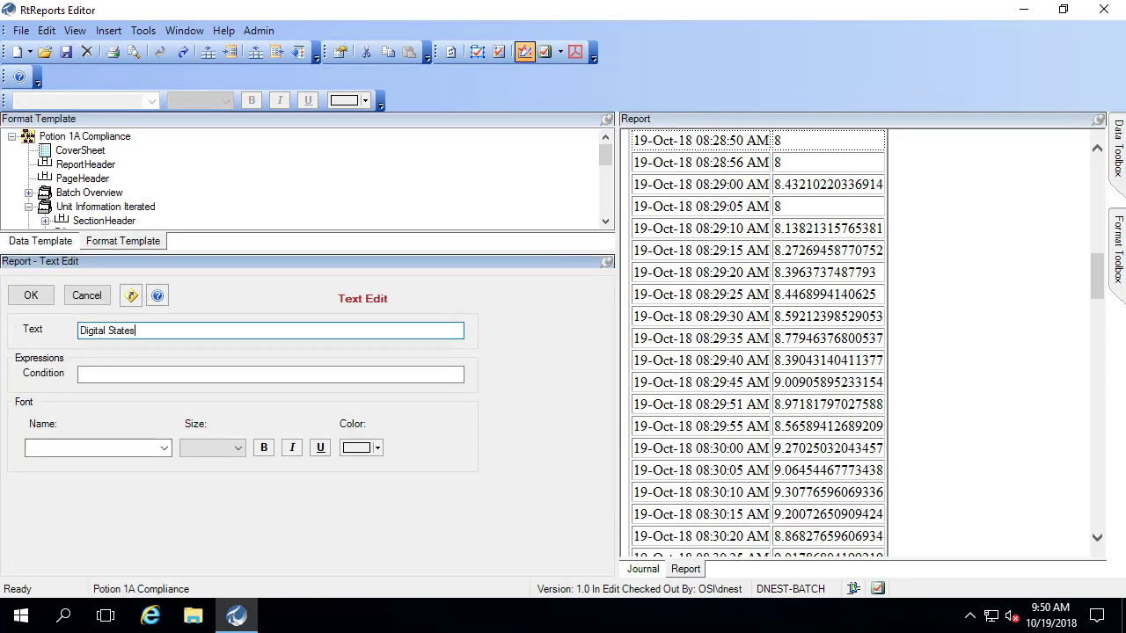
left_click(26, 301)
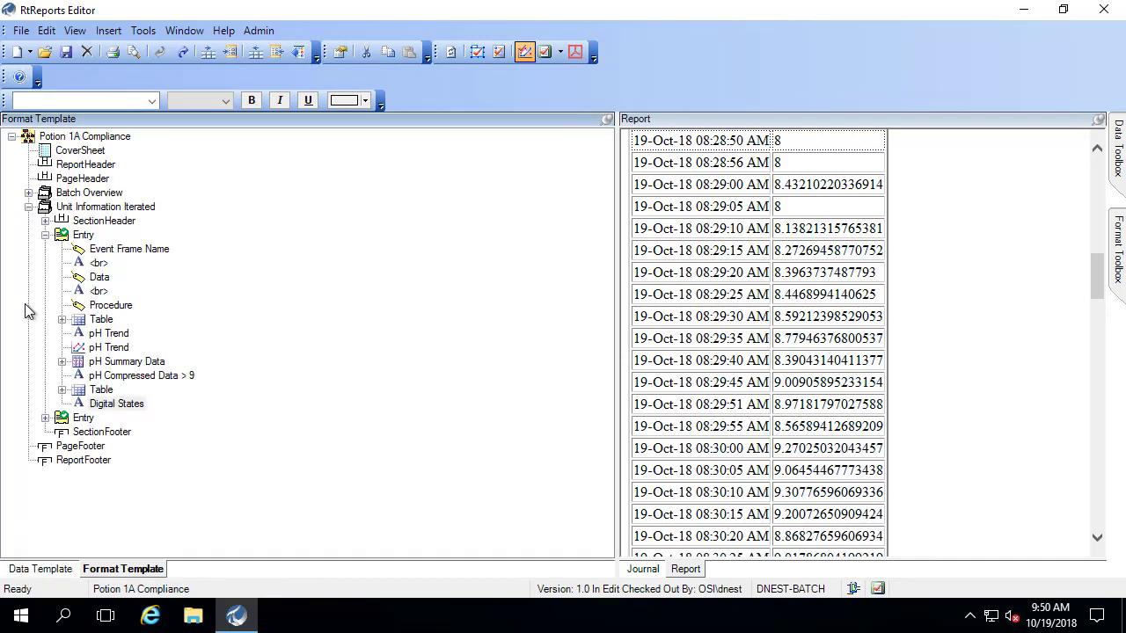
Insert a new table into the Entry with 2 rows and 2 columns
right_click(86, 235)
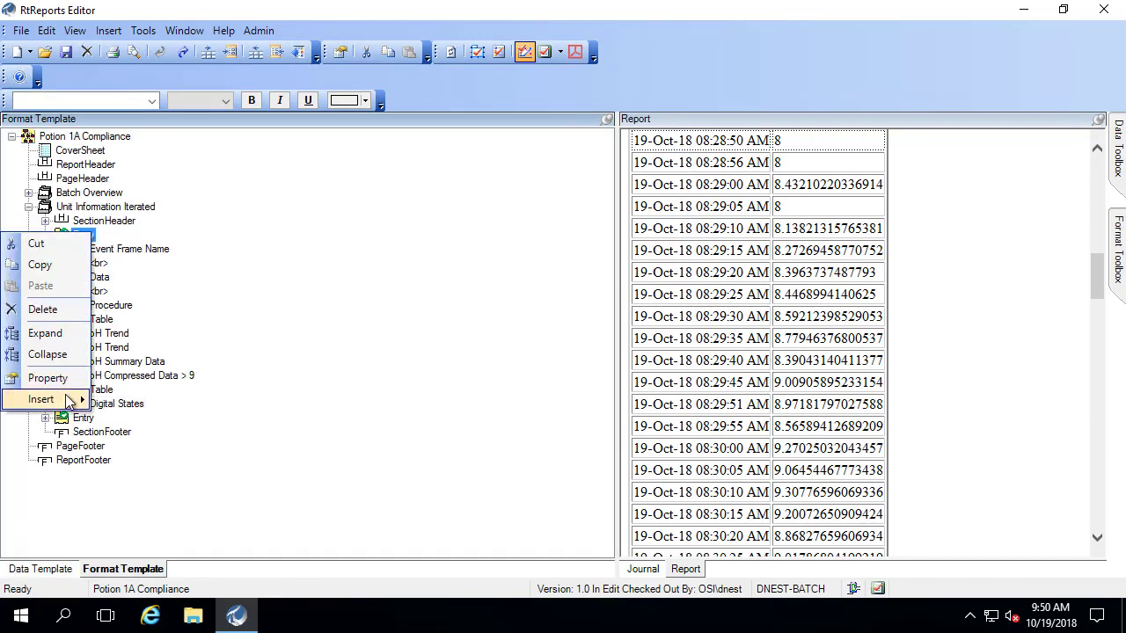
mouse_move(42, 399)
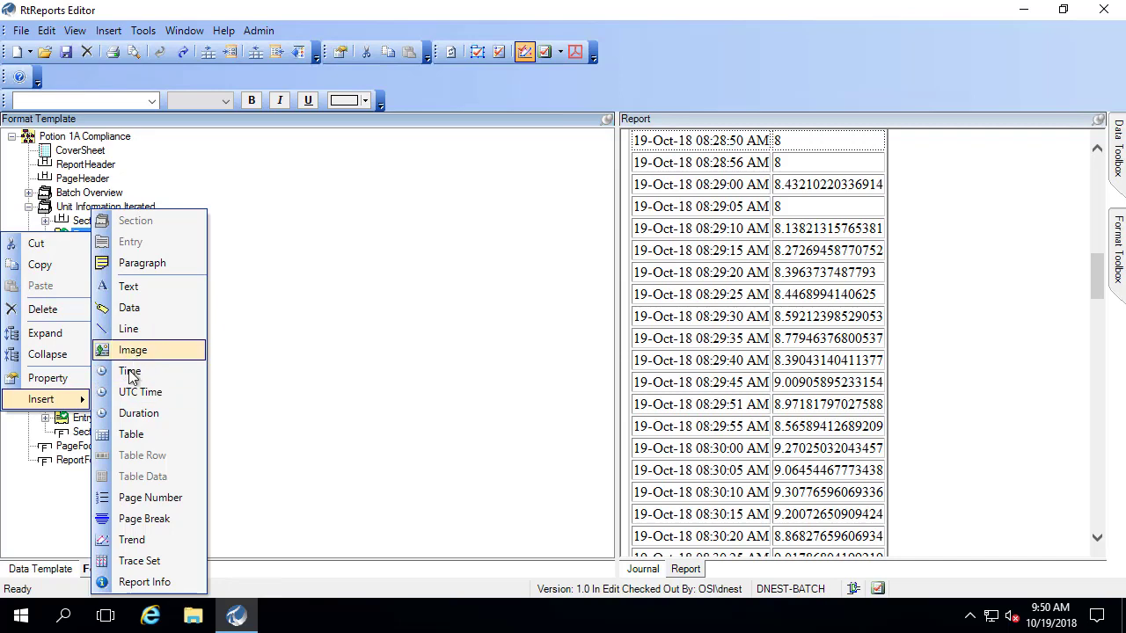
left_click(128, 434)
left_click(157, 450)
left_click(424, 450)
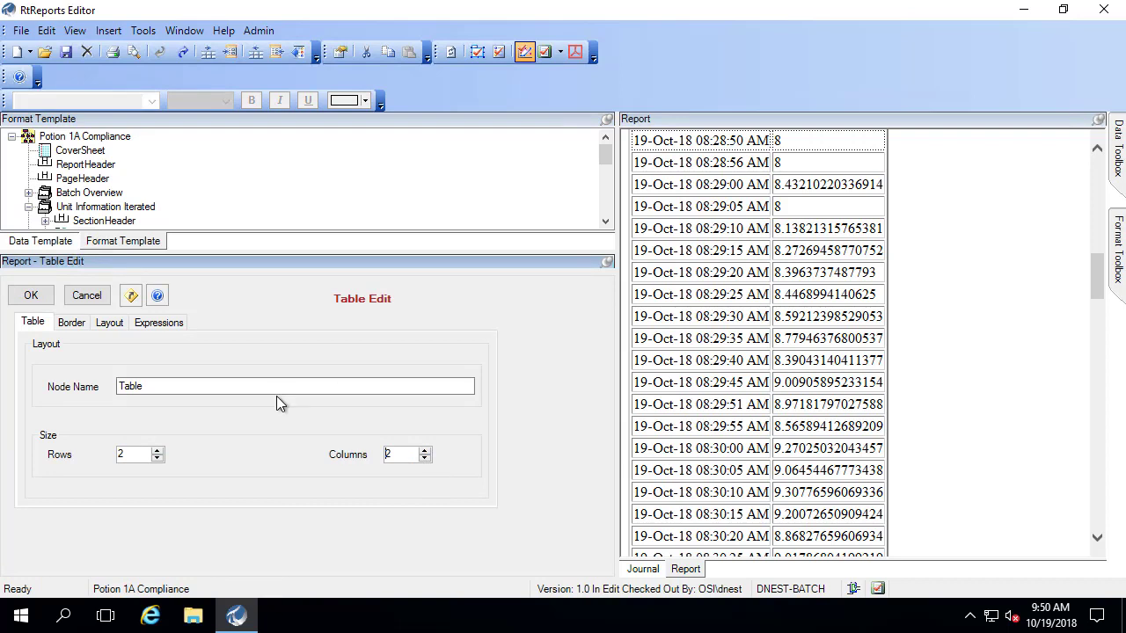
Confirm the 2x2 table and add a 'Time Stamp' label to its header cell
left_click(35, 294)
left_click(79, 447)
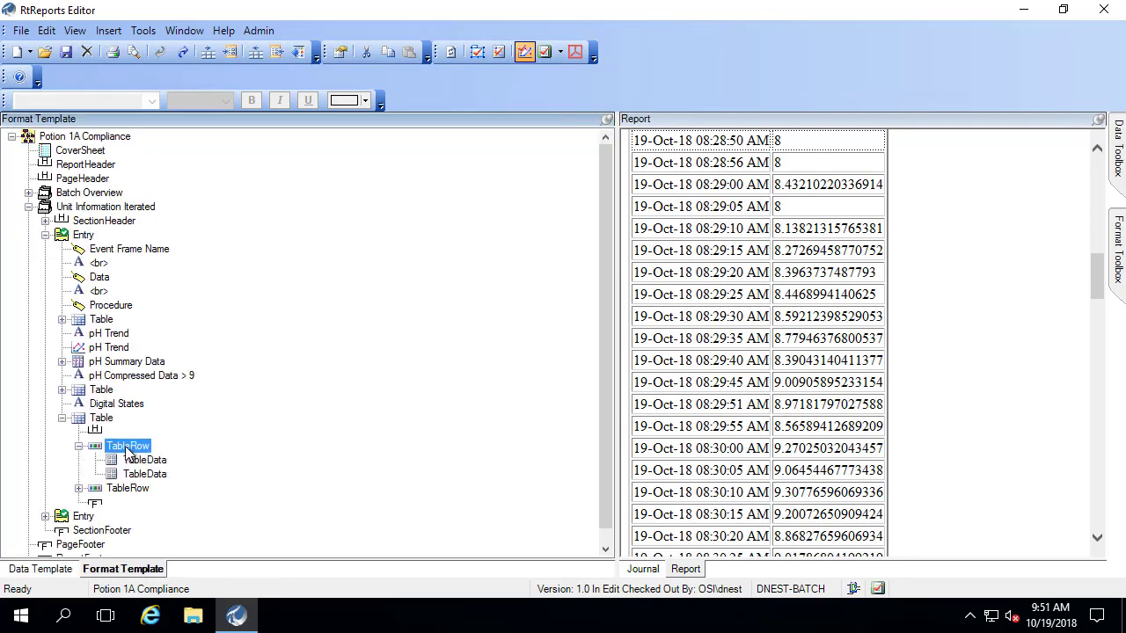
right_click(123, 459)
mouse_move(78, 445)
left_click(177, 285)
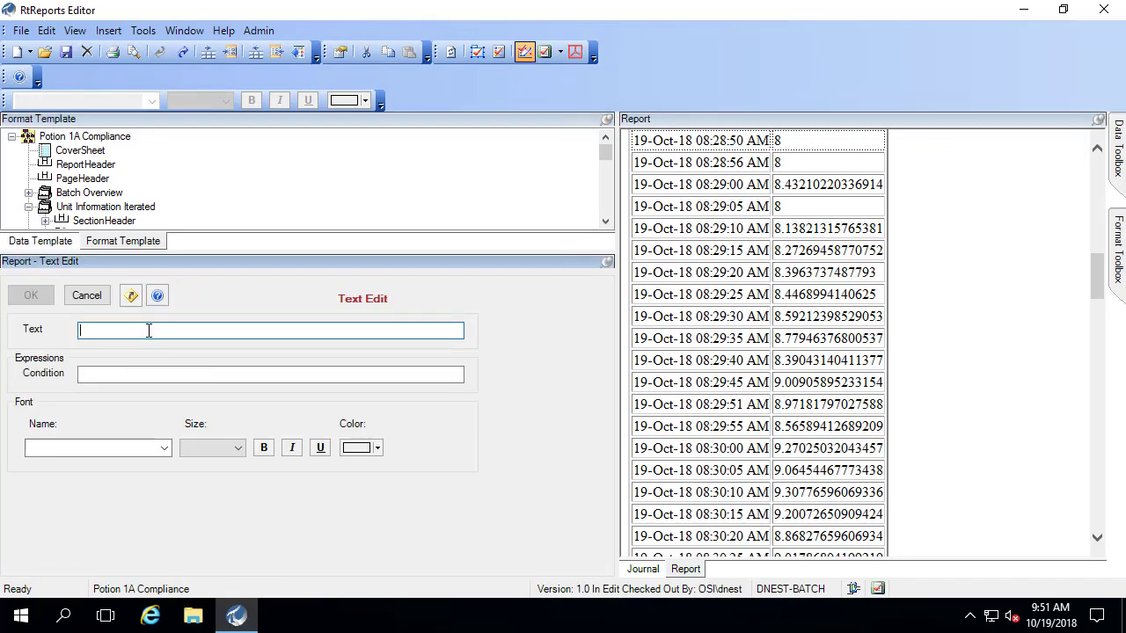
type("Time Stamp")
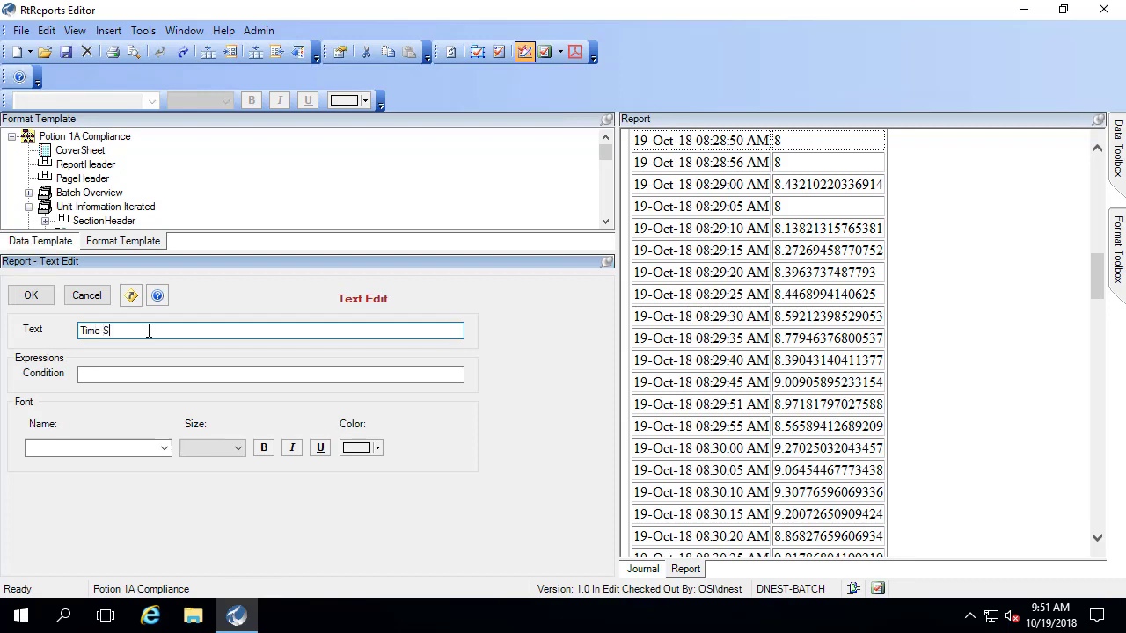
left_click(30, 296)
Add a 'Digital State' text label to the header row
left_click(141, 433)
right_click(140, 433)
mouse_move(88, 418)
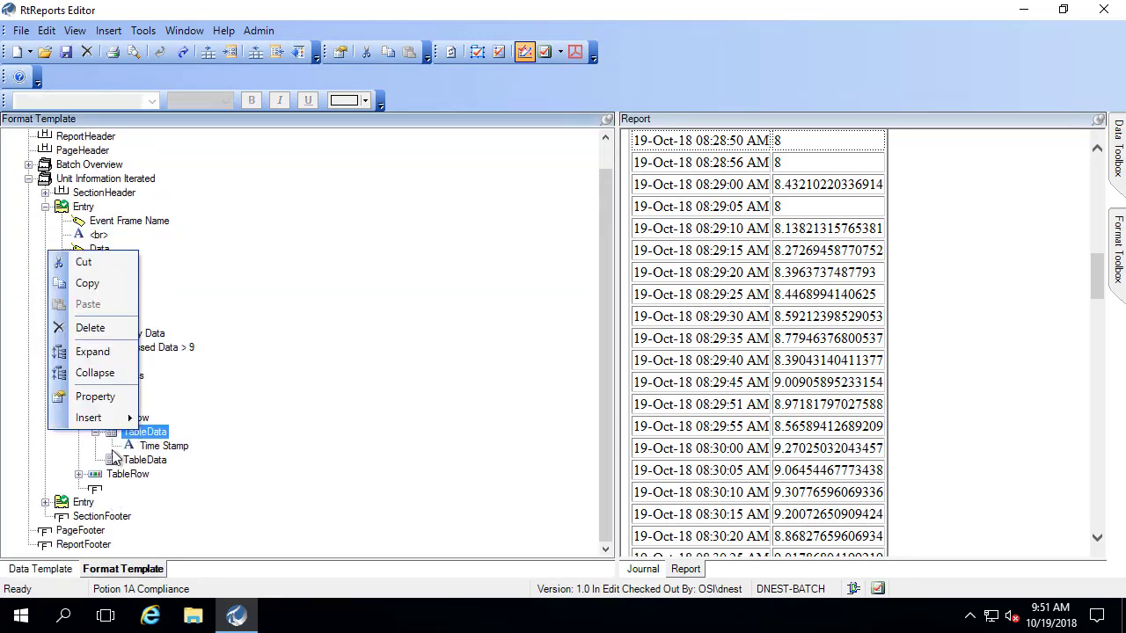
left_click(191, 291)
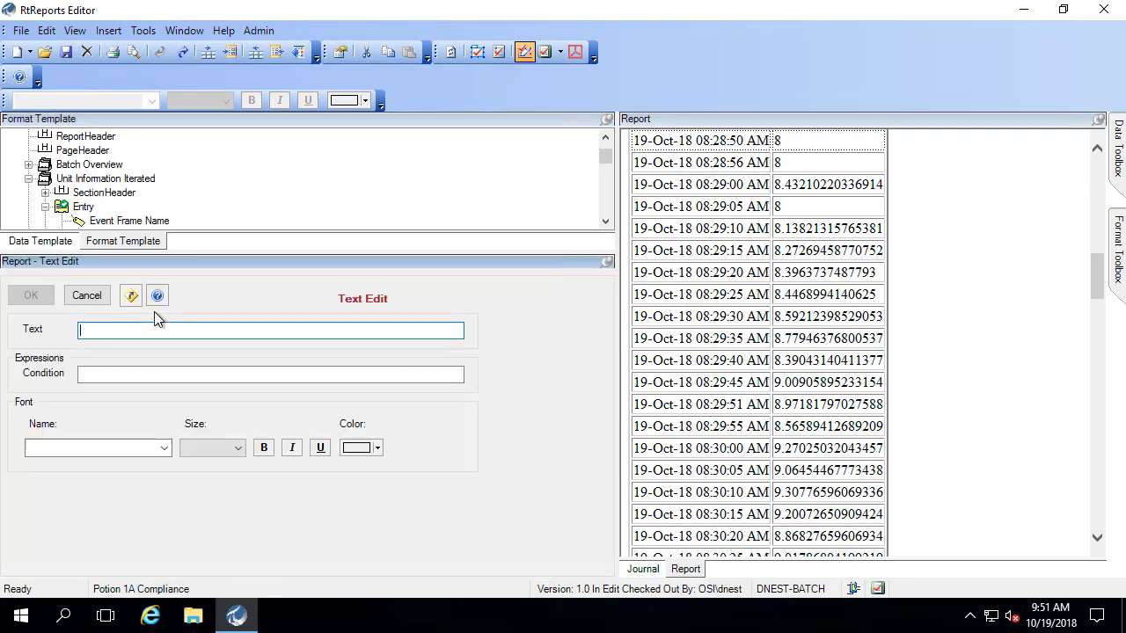
type("Digital State")
left_click(31, 297)
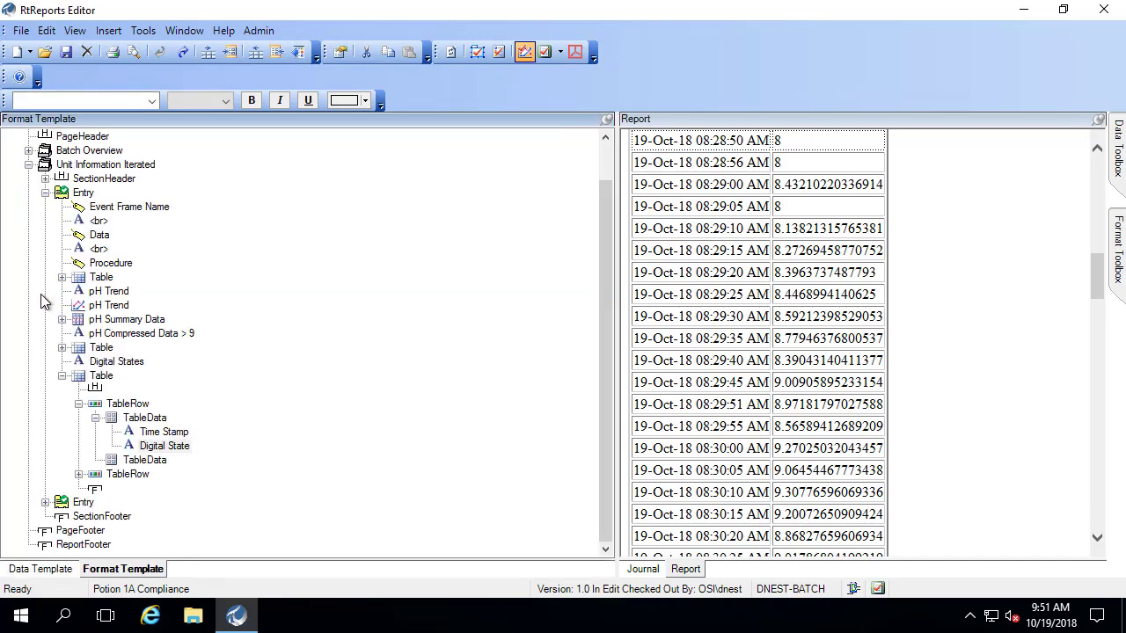
Select pH Compressed in the Data Template and mark the 08:32:05 row missing a pH value
left_click(79, 475)
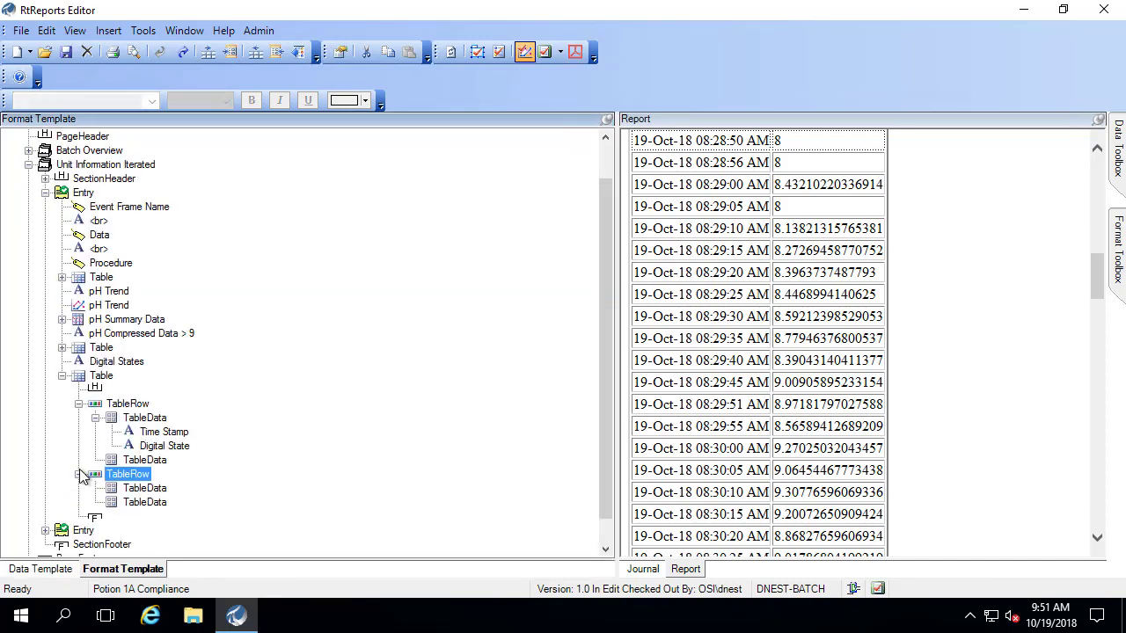
left_click(25, 569)
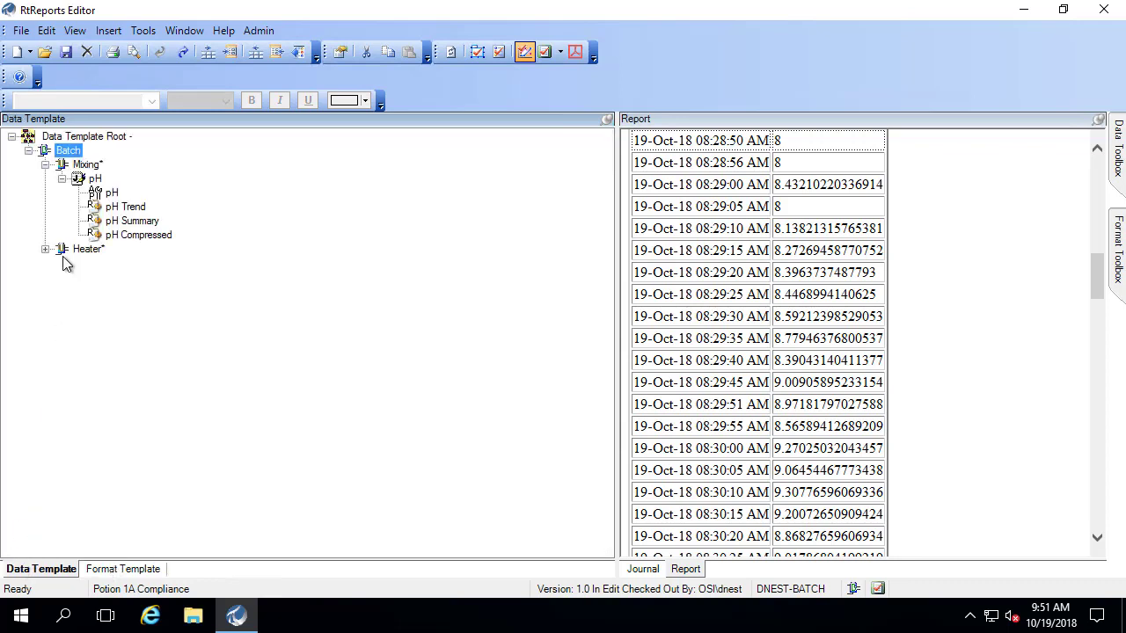
left_click(117, 237)
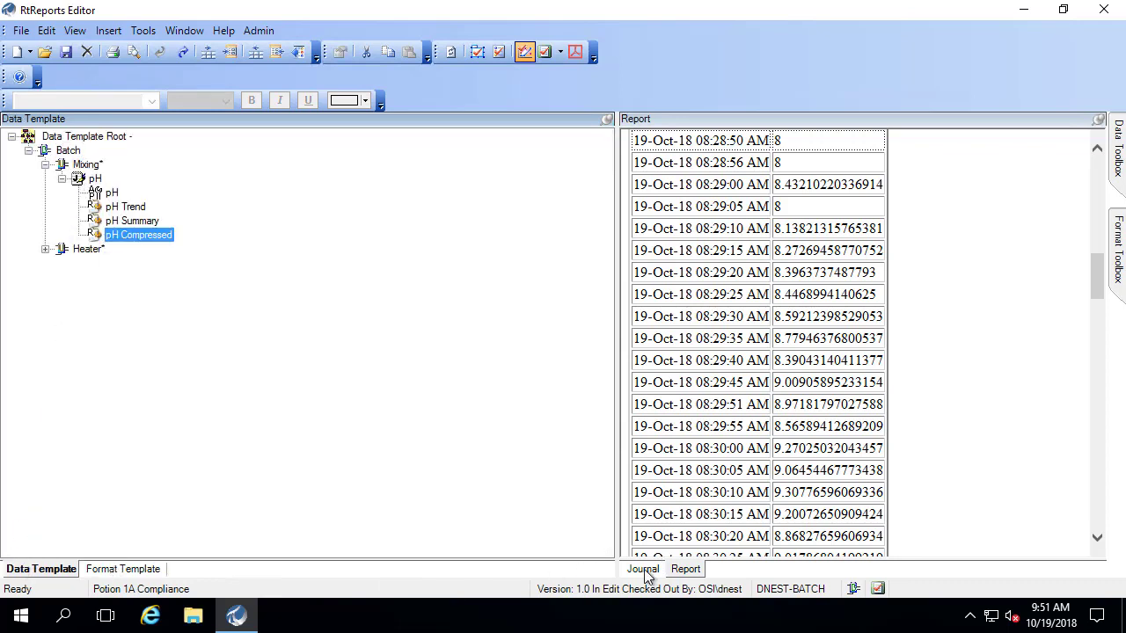
left_click_drag(1098, 282, 1099, 387)
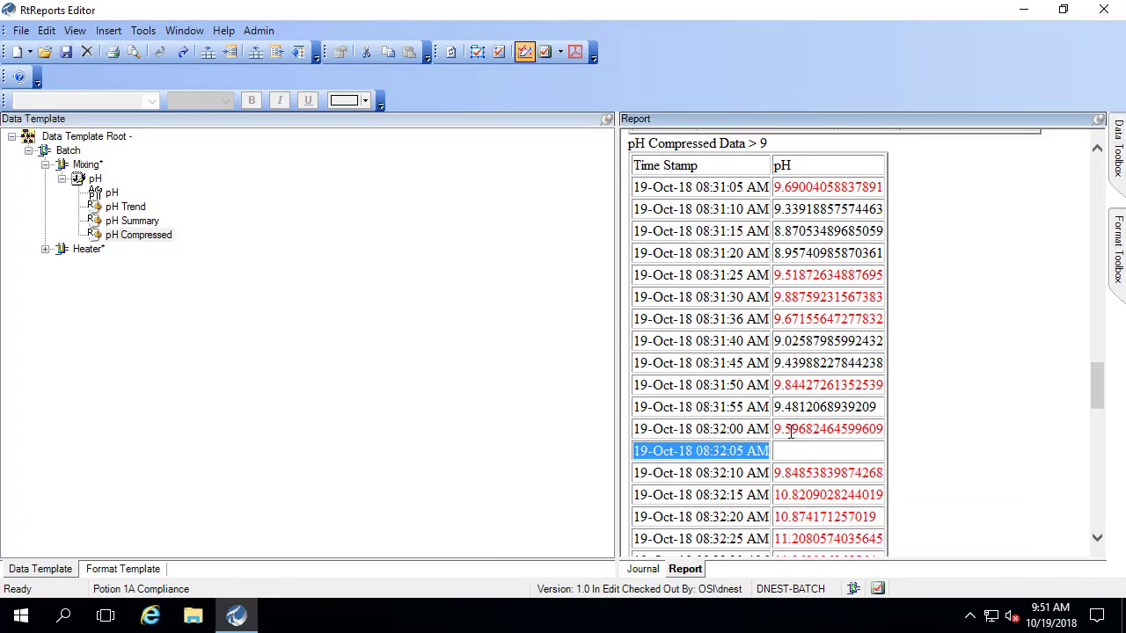
mouse_move(791, 431)
left_mouse_down()
mouse_move(827, 453)
mouse_move(682, 456)
left_mouse_up()
Expand the batch journal through the second unit and pH event to the pH Compressed result
left_click(643, 569)
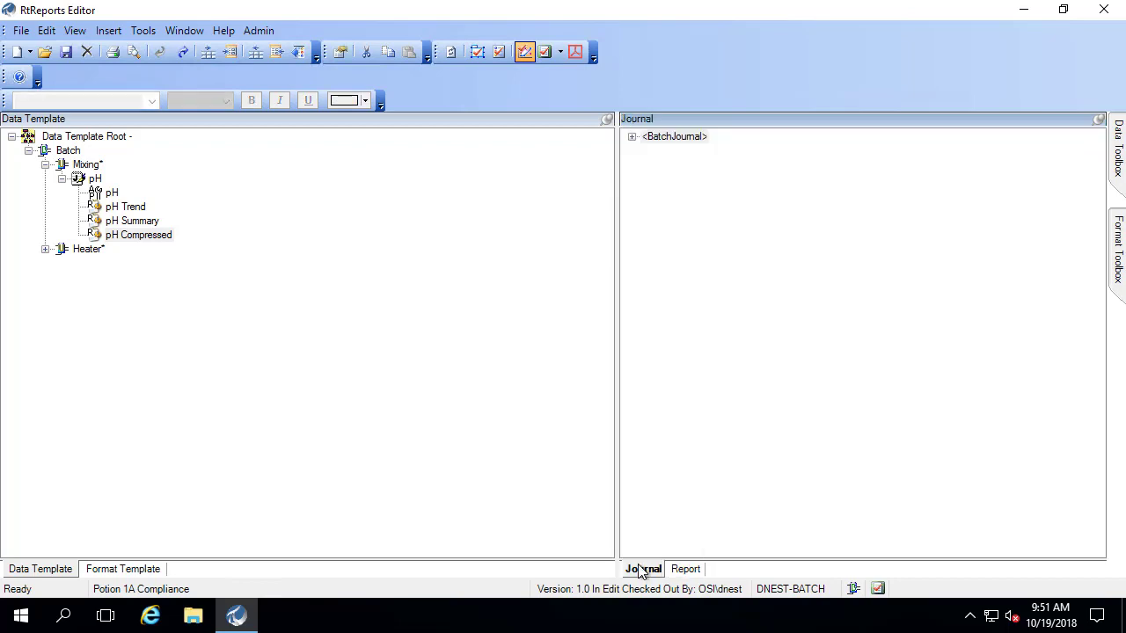
left_click(633, 138)
left_click(648, 150)
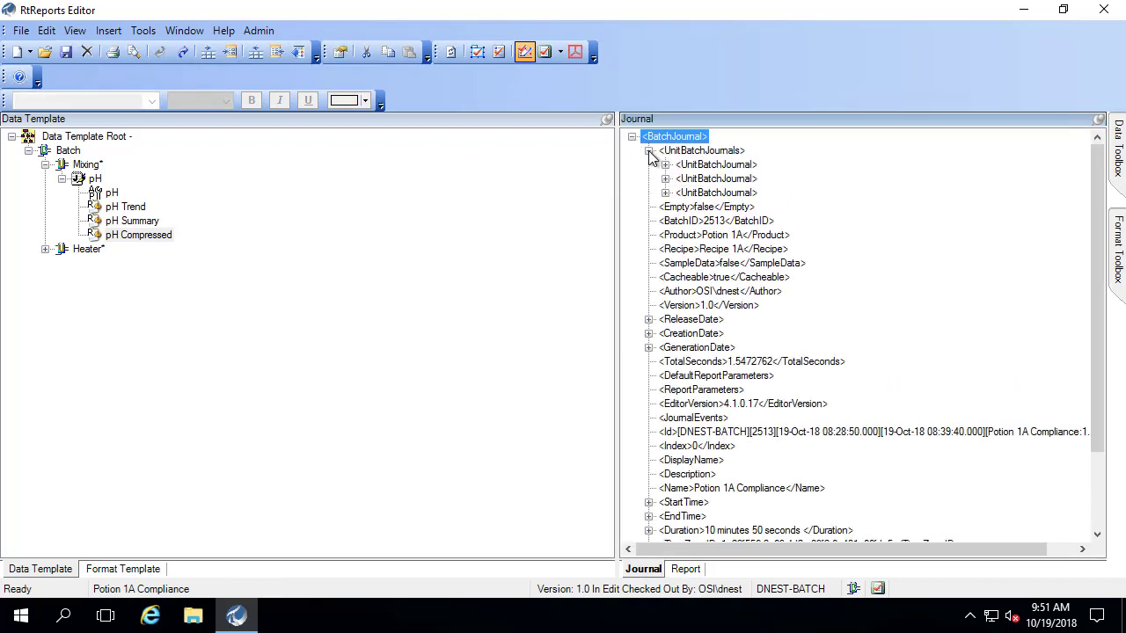
left_click(704, 179)
left_click(665, 179)
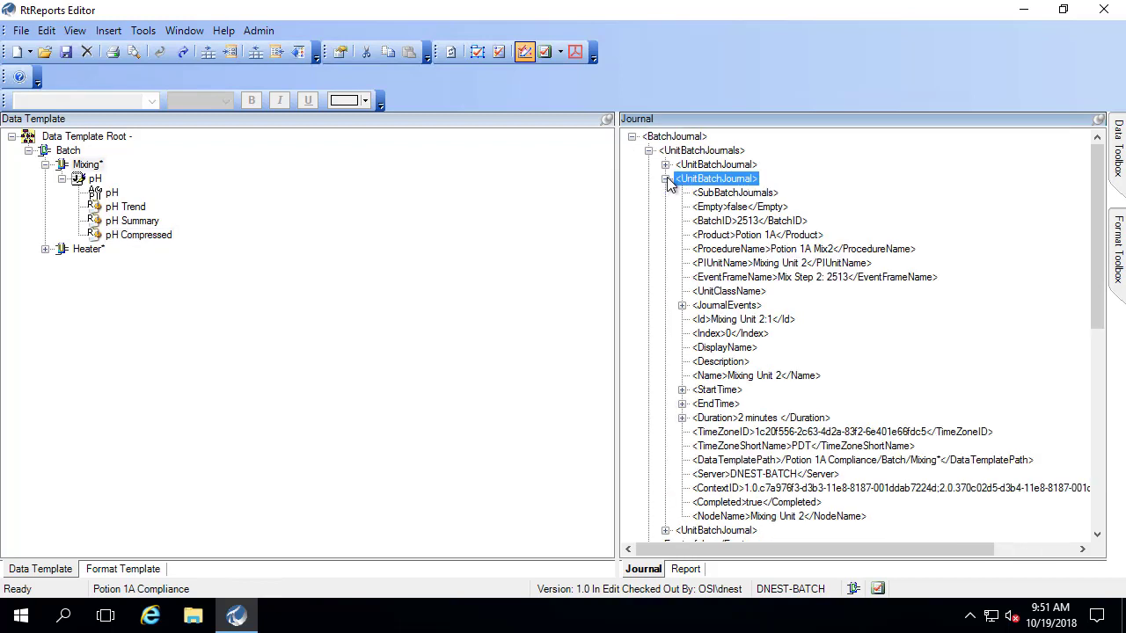
left_click(682, 305)
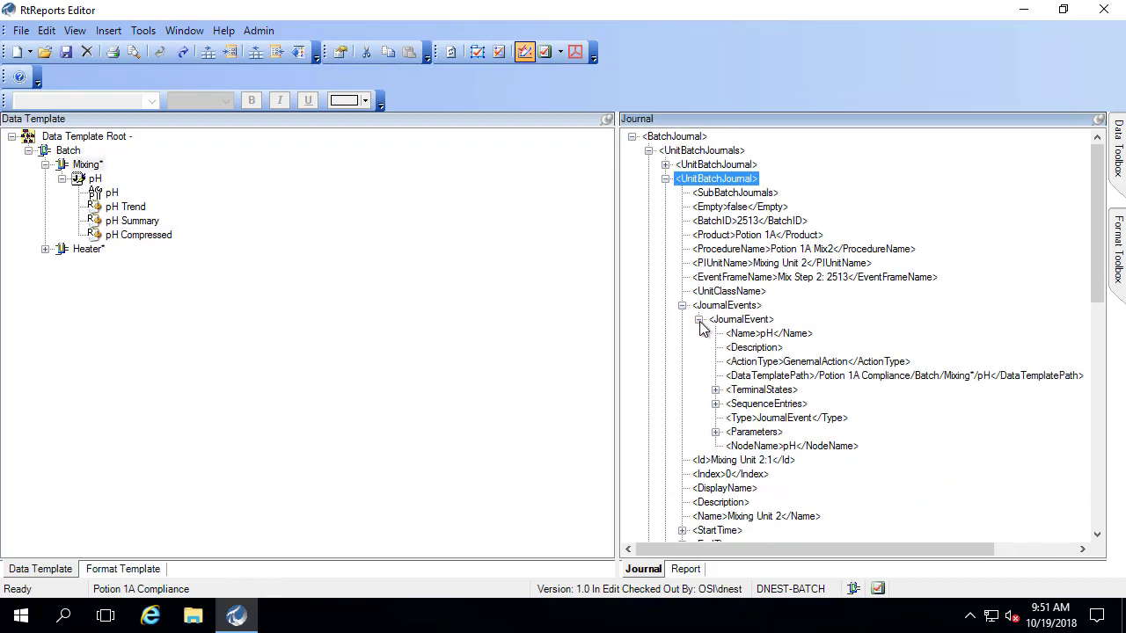
left_click(746, 336)
left_click(715, 389)
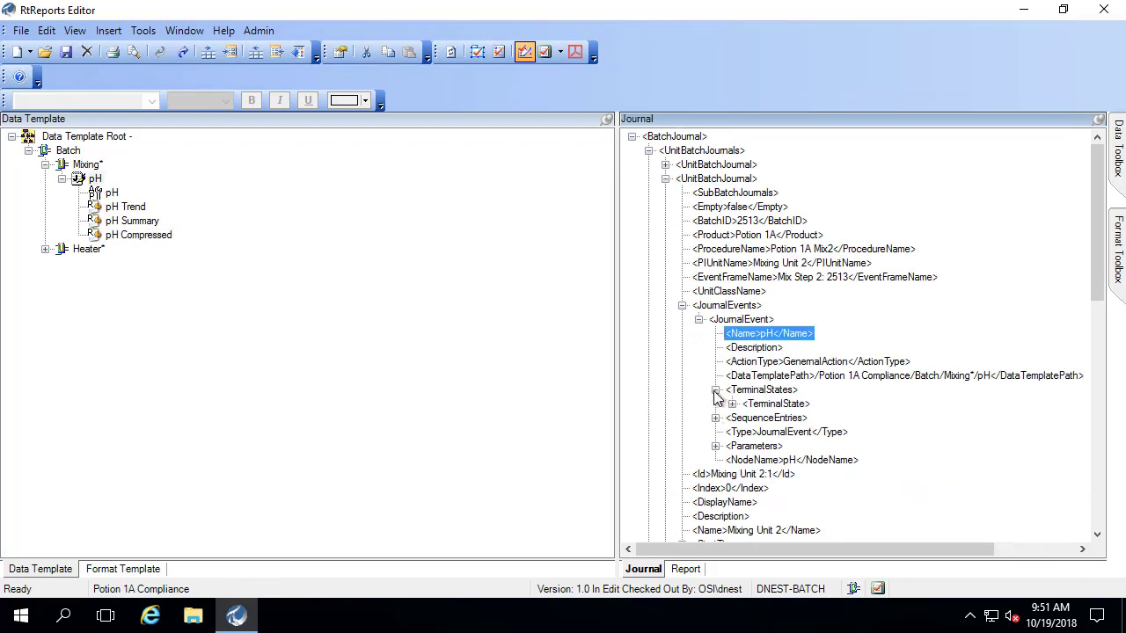
left_click(731, 403)
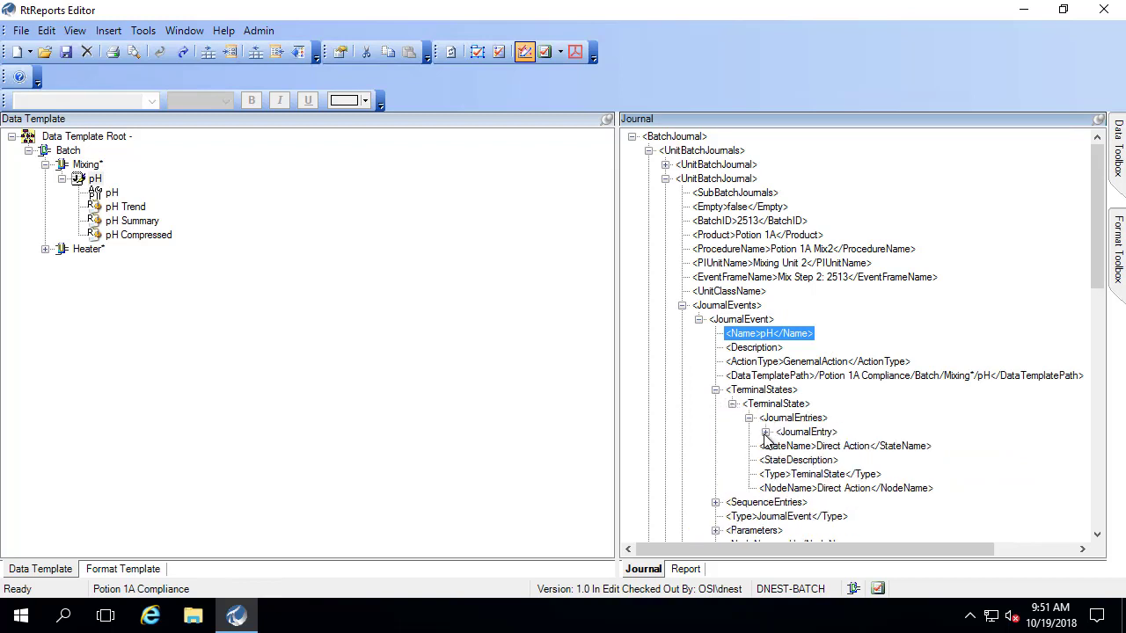
left_click(765, 432)
left_click(799, 488)
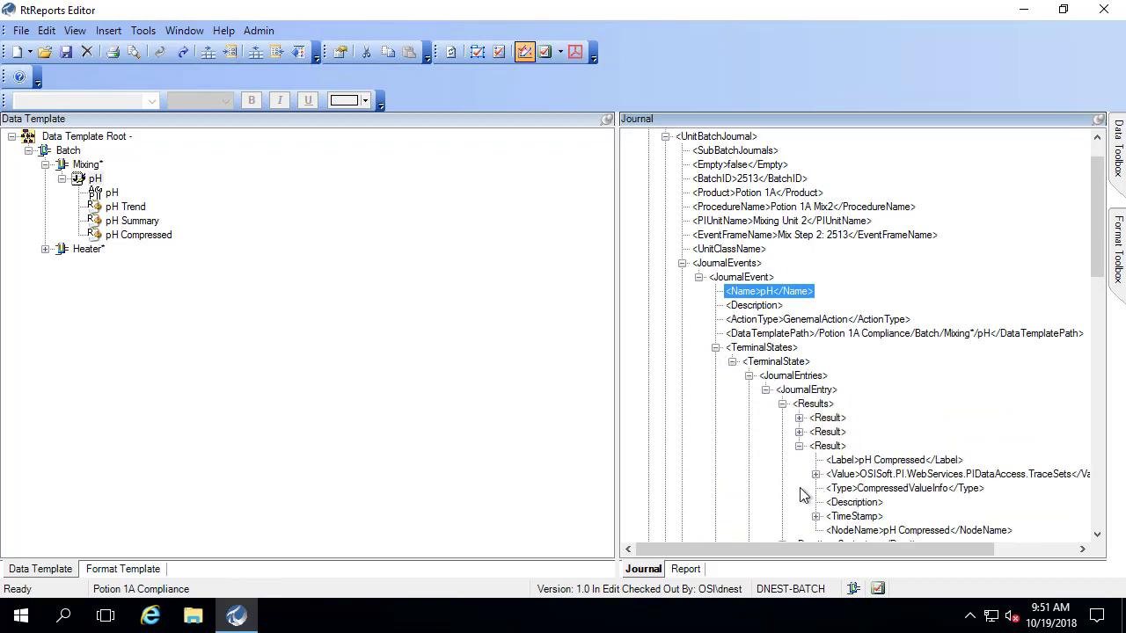
scroll(834, 464, "down", 2)
left_click(888, 376)
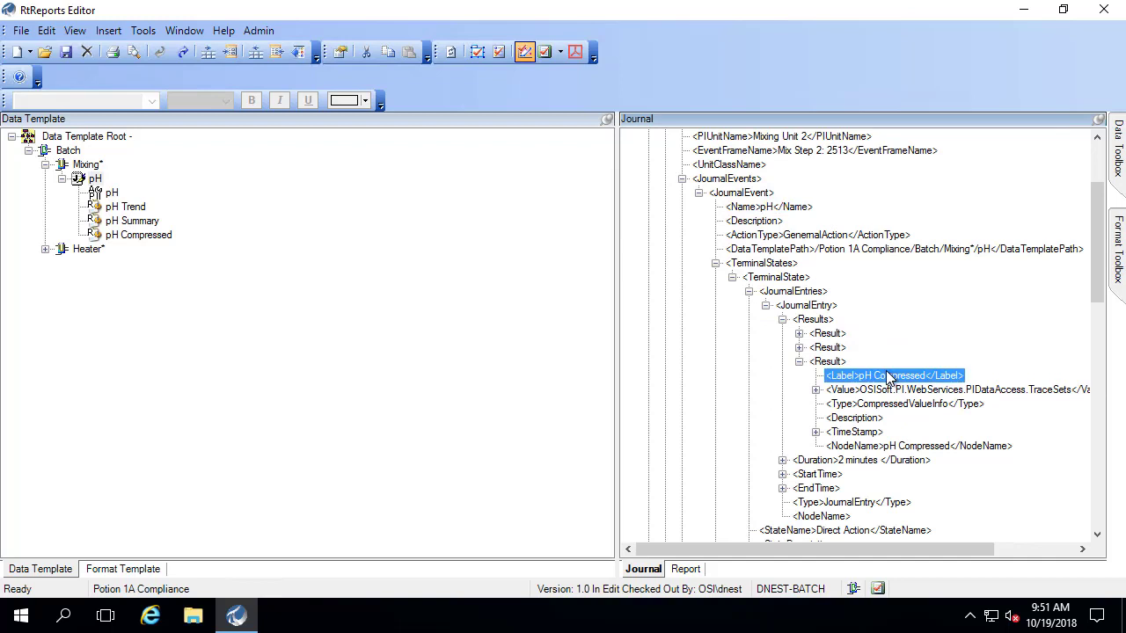
Expand the pH Compressed result's value, trace set and recorded events
left_click(146, 237)
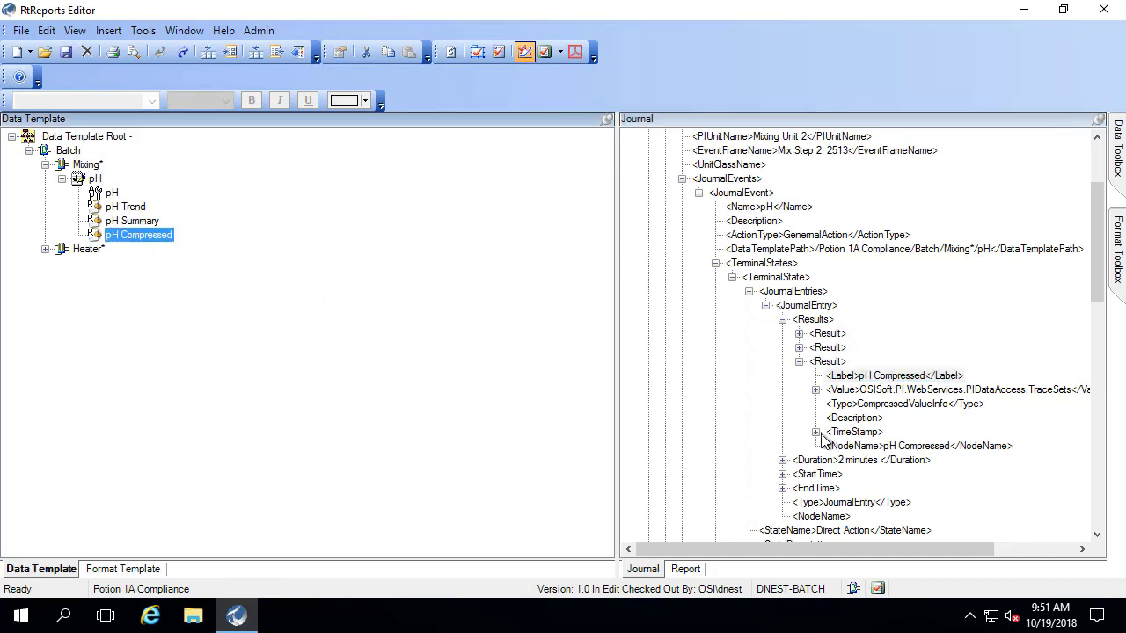
left_click(816, 389)
left_click(833, 404)
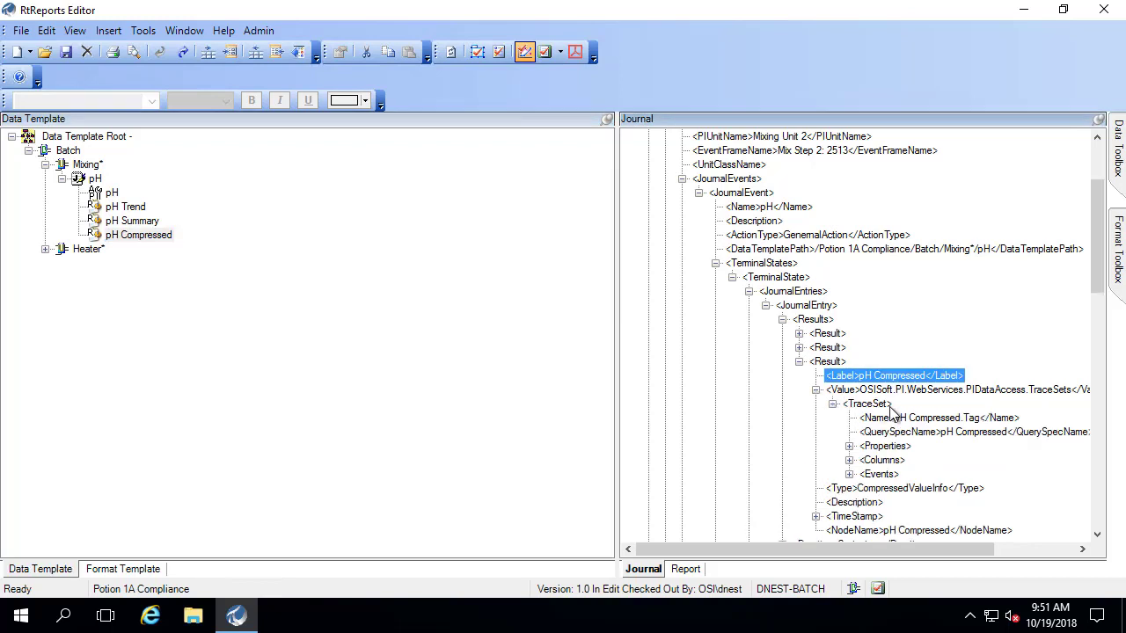
scroll(892, 415, "down", 2)
scroll(893, 416, "down", 1)
left_click(850, 348)
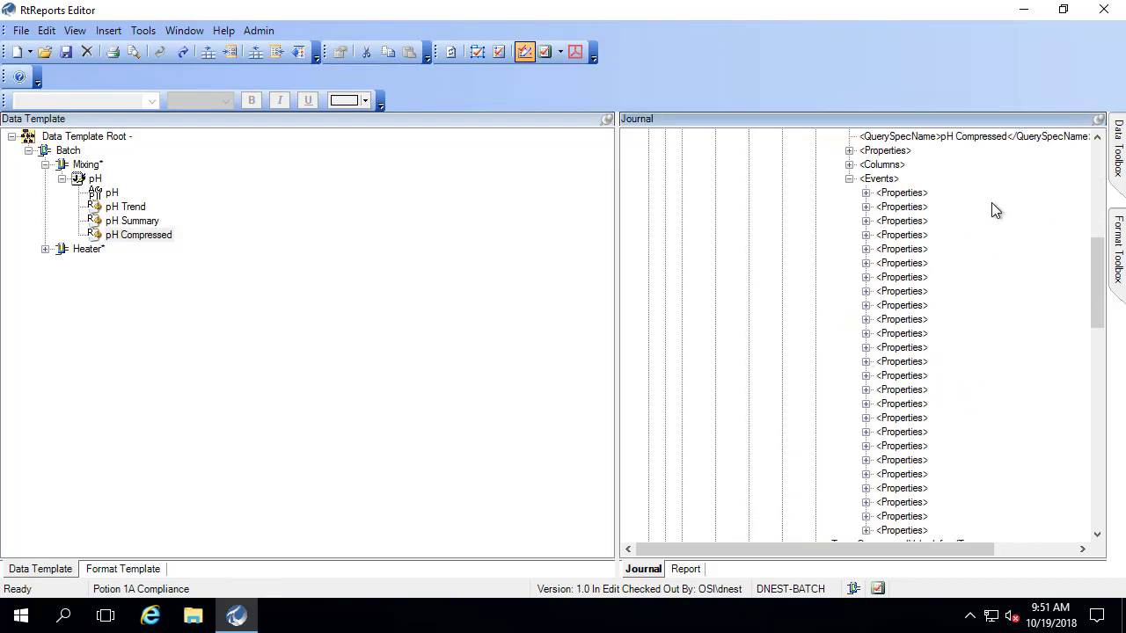
Step through the pH Compressed events and inspect one event's timestamp and pH value
left_click(899, 208)
left_click(899, 235)
left_click(899, 263)
left_click(899, 291)
left_click(901, 319)
left_click(904, 347)
left_click(867, 347)
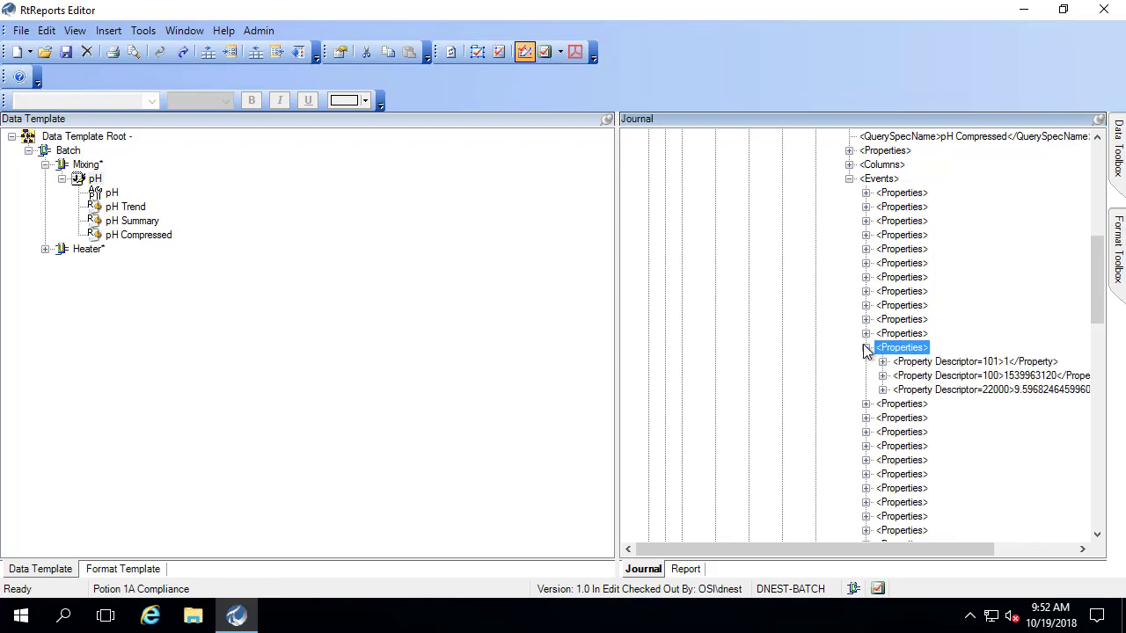
left_click(978, 376)
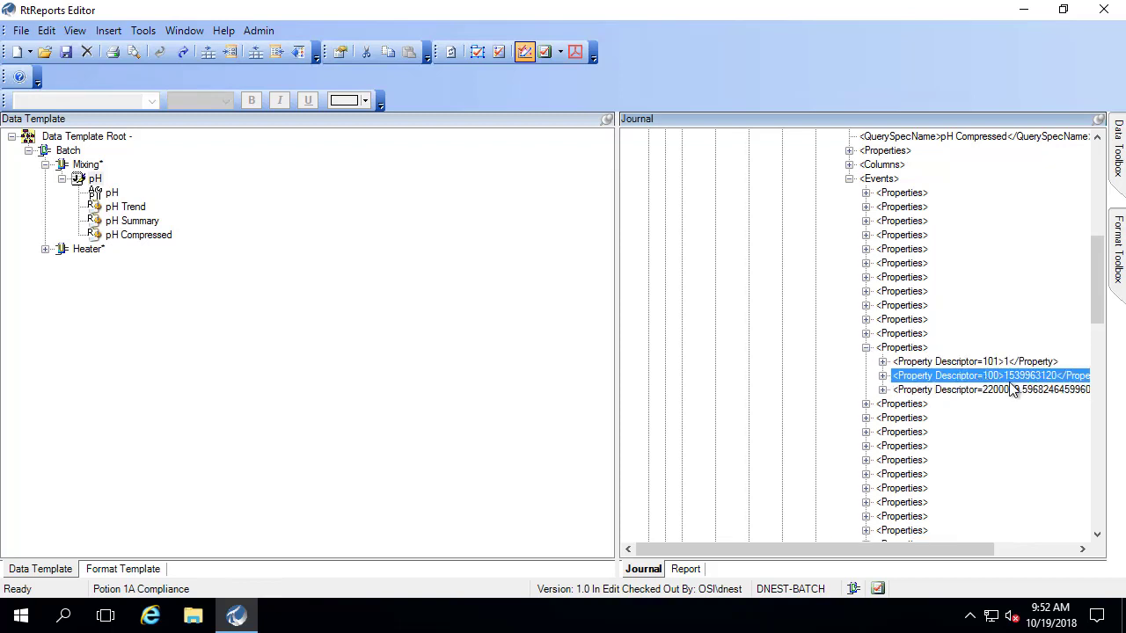
left_click(944, 392)
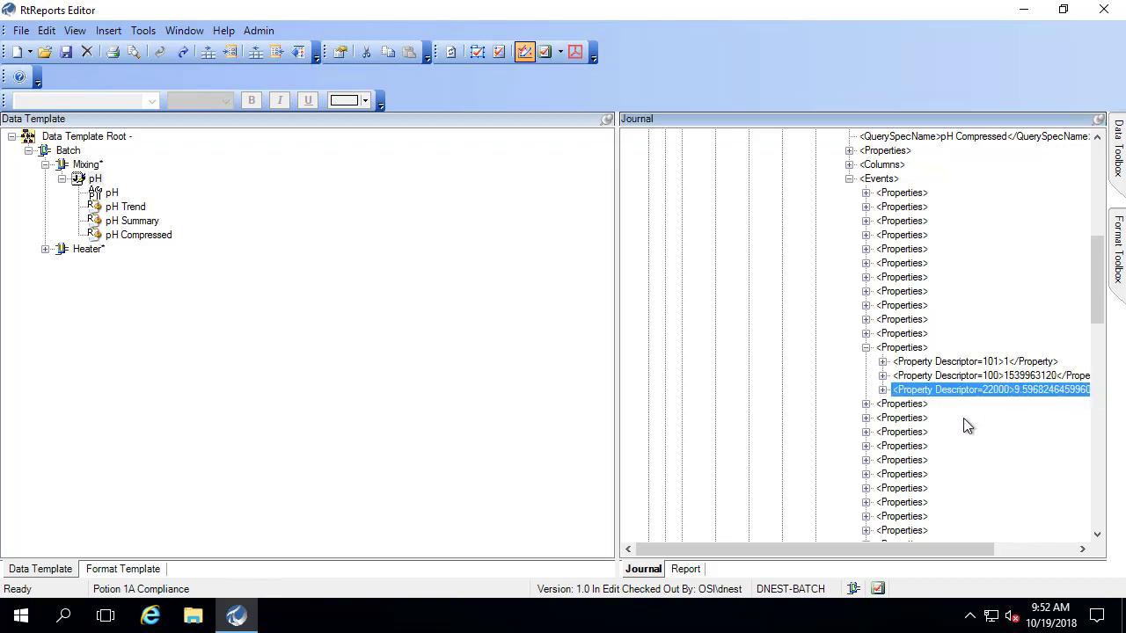
Expand the next event and examine its timestamp and 'No Data' state properties
left_click(866, 404)
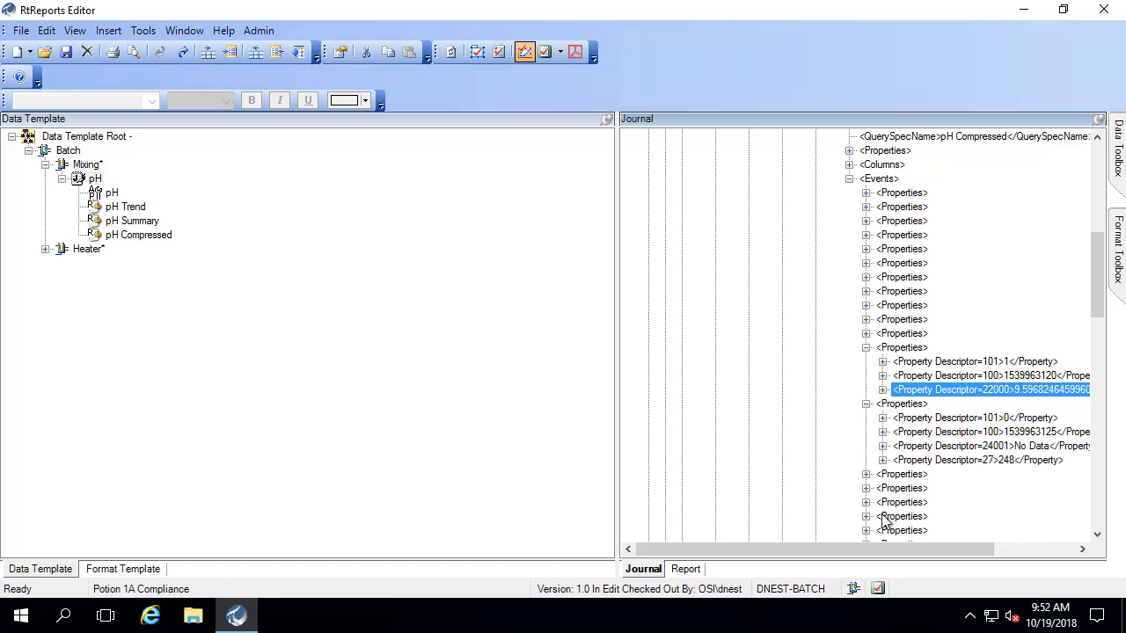
left_click_drag(905, 551, 944, 550)
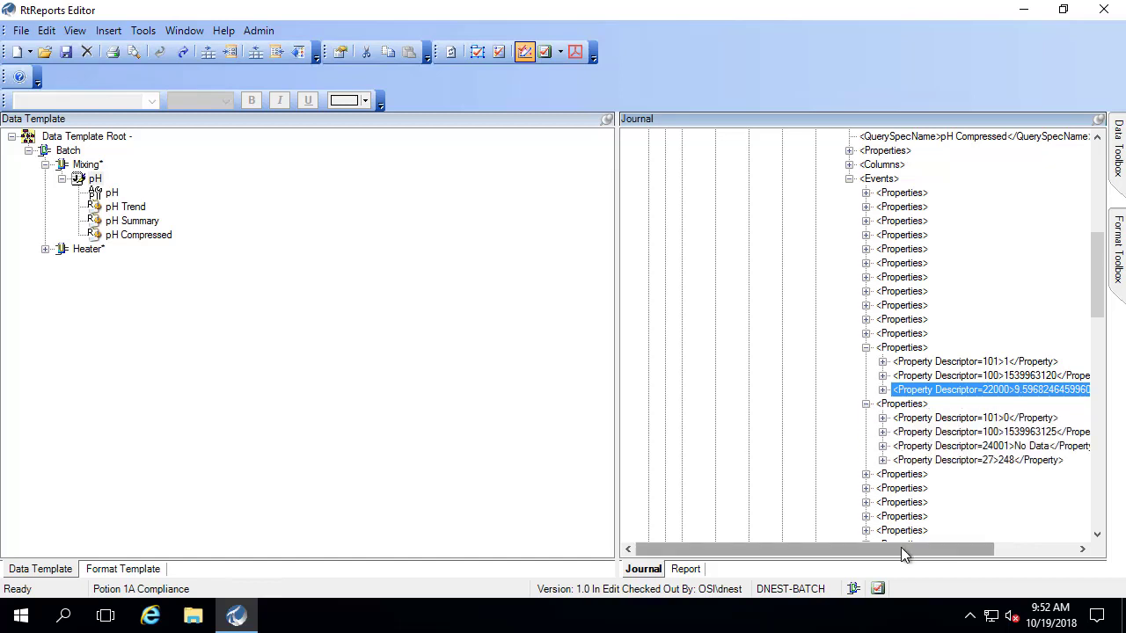
left_click(943, 433)
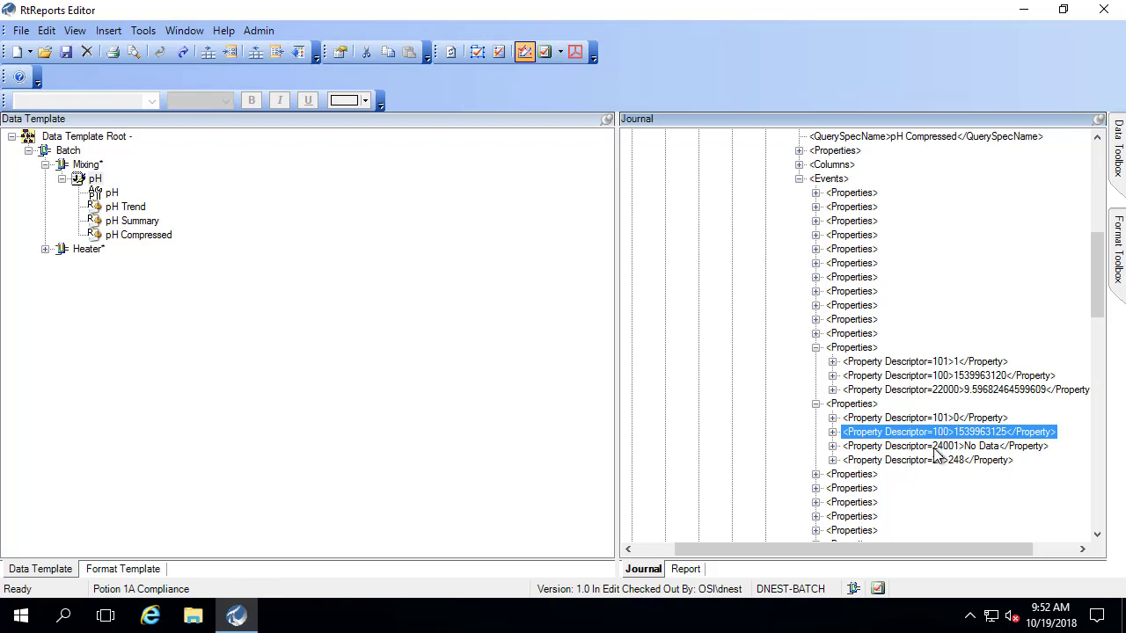
left_click(937, 447)
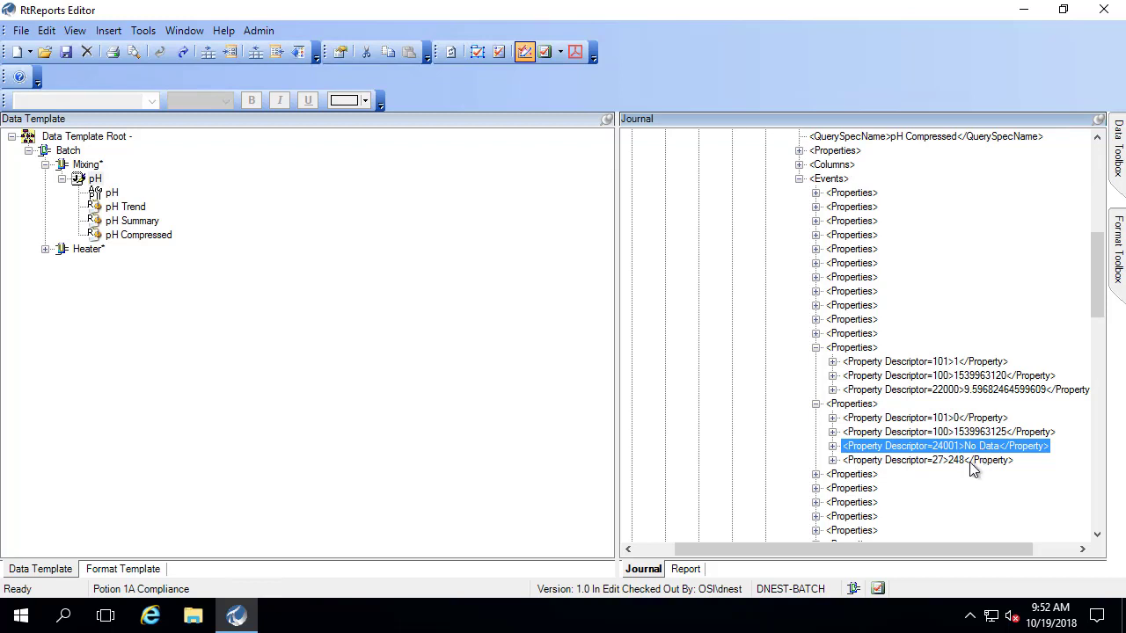
left_click(971, 460)
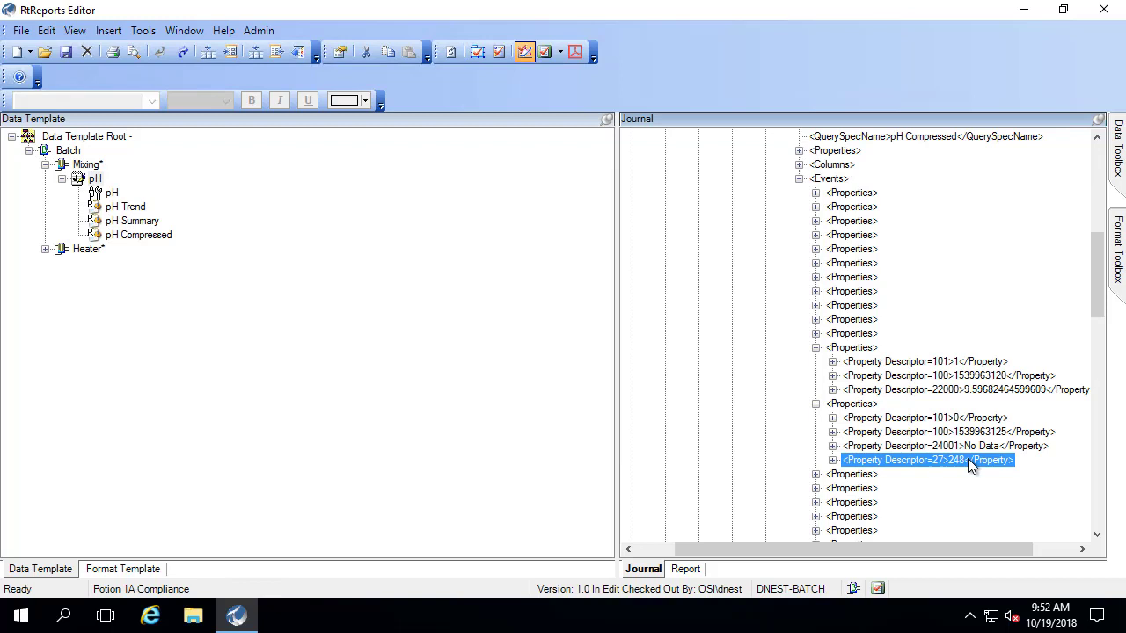
Show the Format Template, select the Digital States second row, and collapse the journal events
left_click(689, 569)
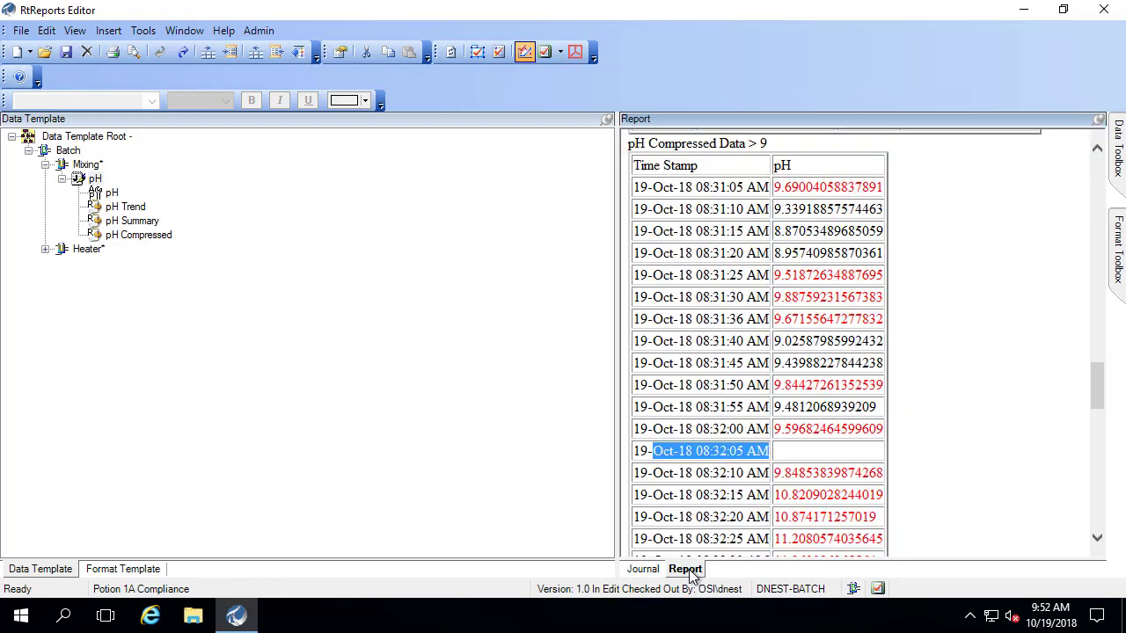
left_click(643, 569)
left_click(122, 569)
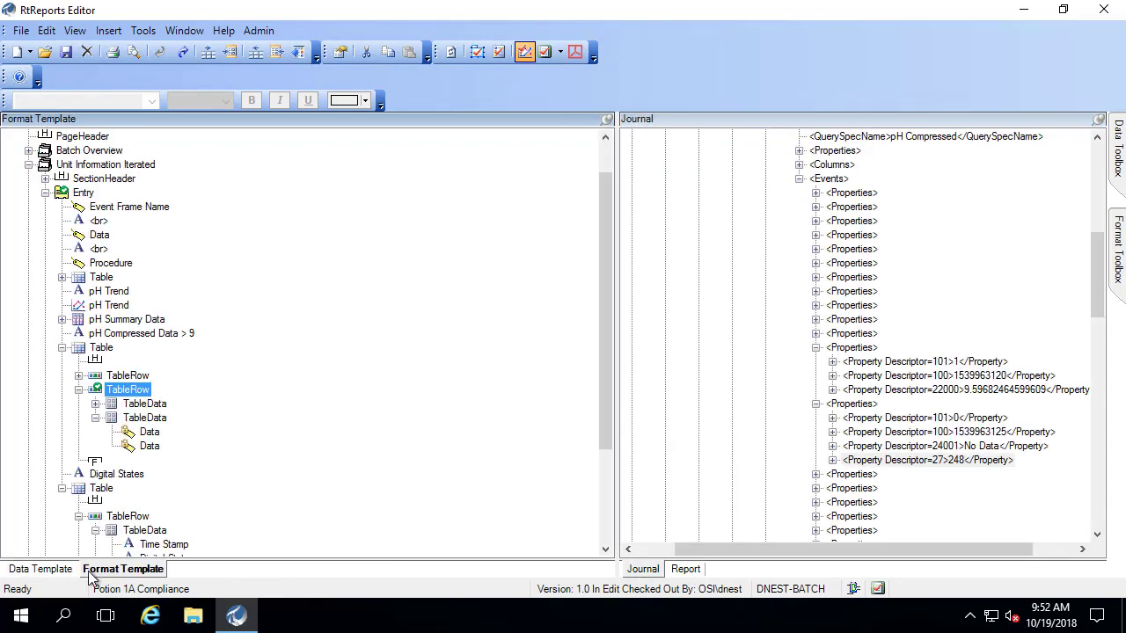
scroll(210, 490, "down", 2)
scroll(212, 490, "down", 1)
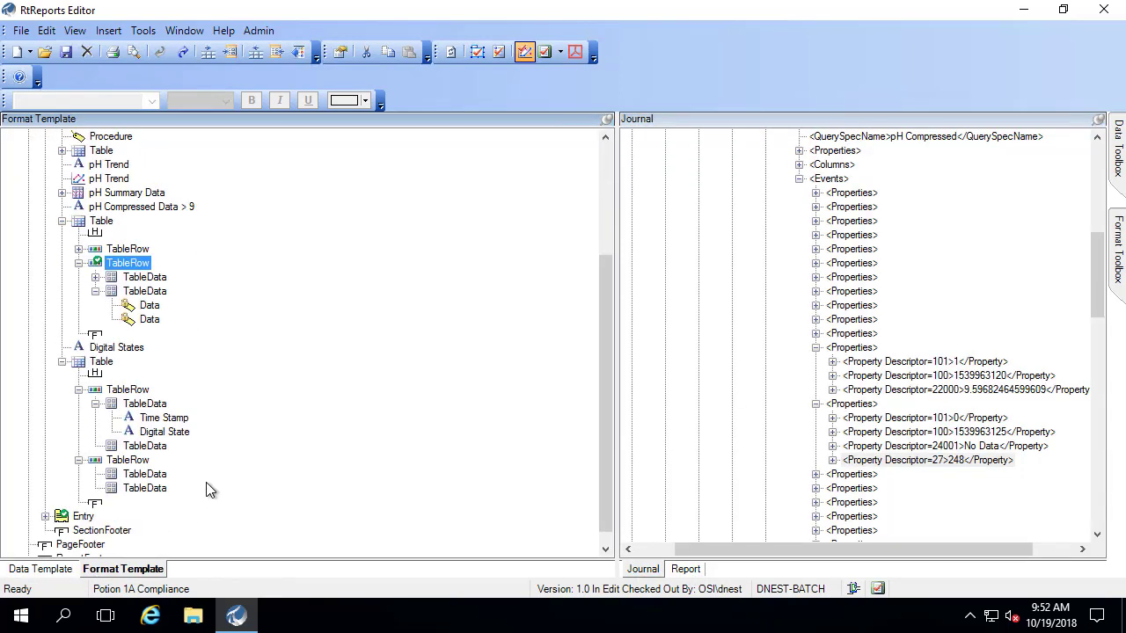
left_click(120, 461)
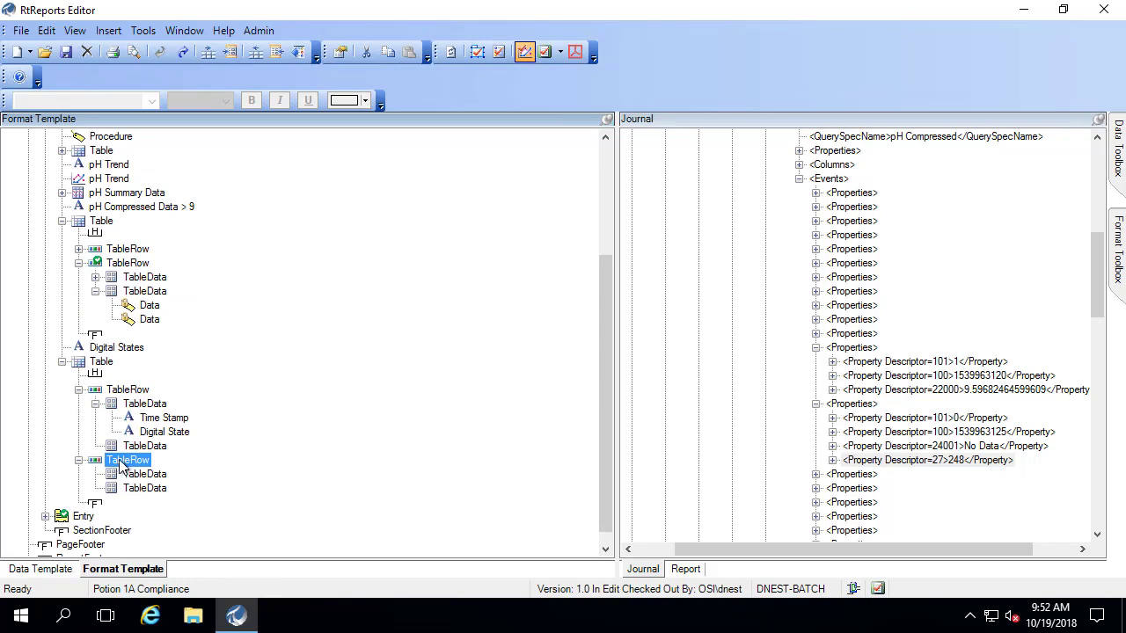
left_click(816, 404)
left_click(816, 347)
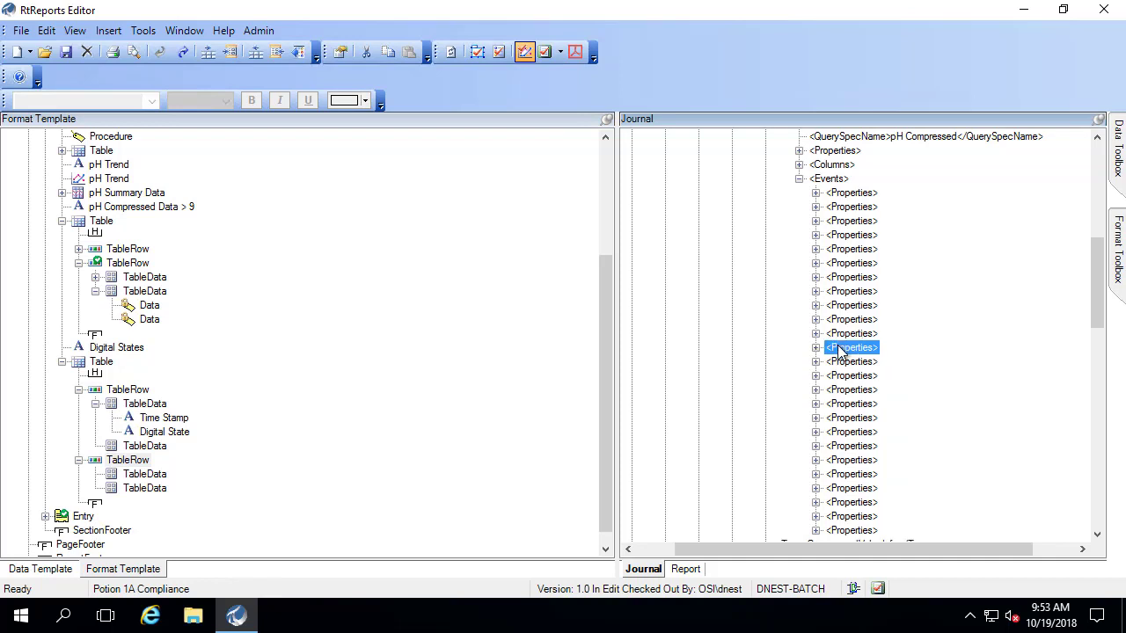
Set the Digital States second row's iterator to the pH event's terminal states
left_click(126, 463)
double_click(126, 463)
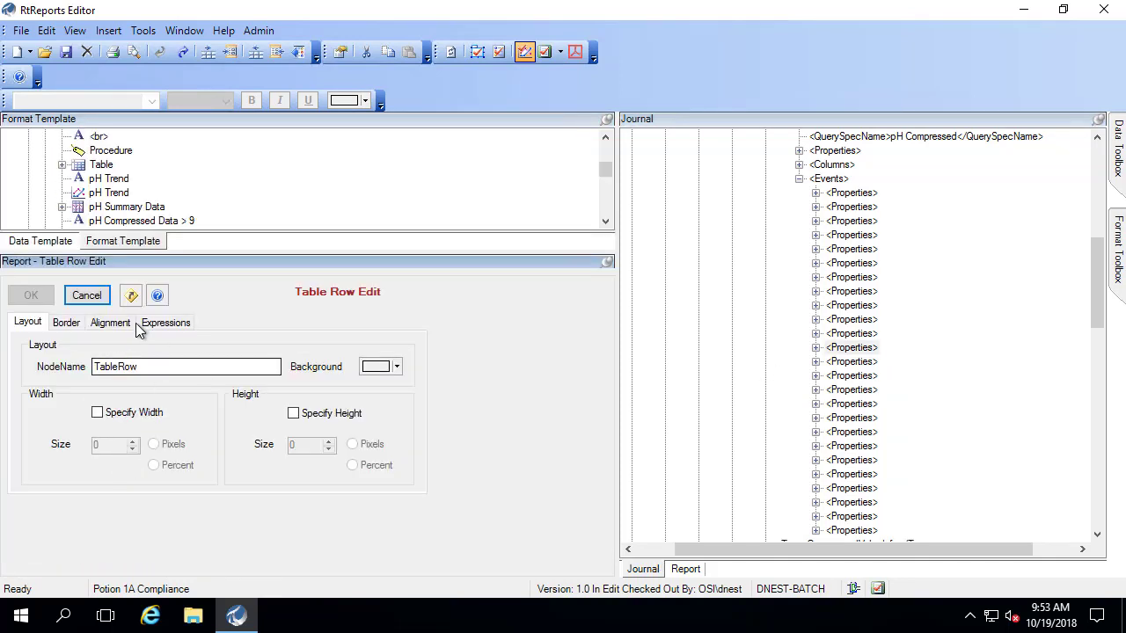
left_click(154, 323)
left_click(145, 416)
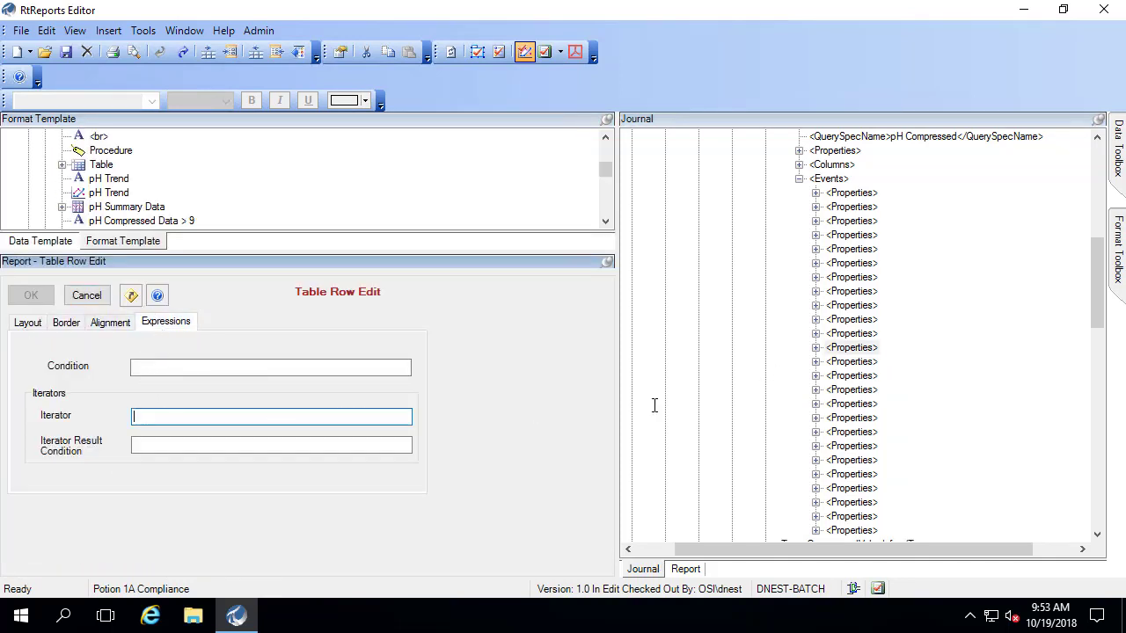
left_click_drag(851, 348, 260, 426)
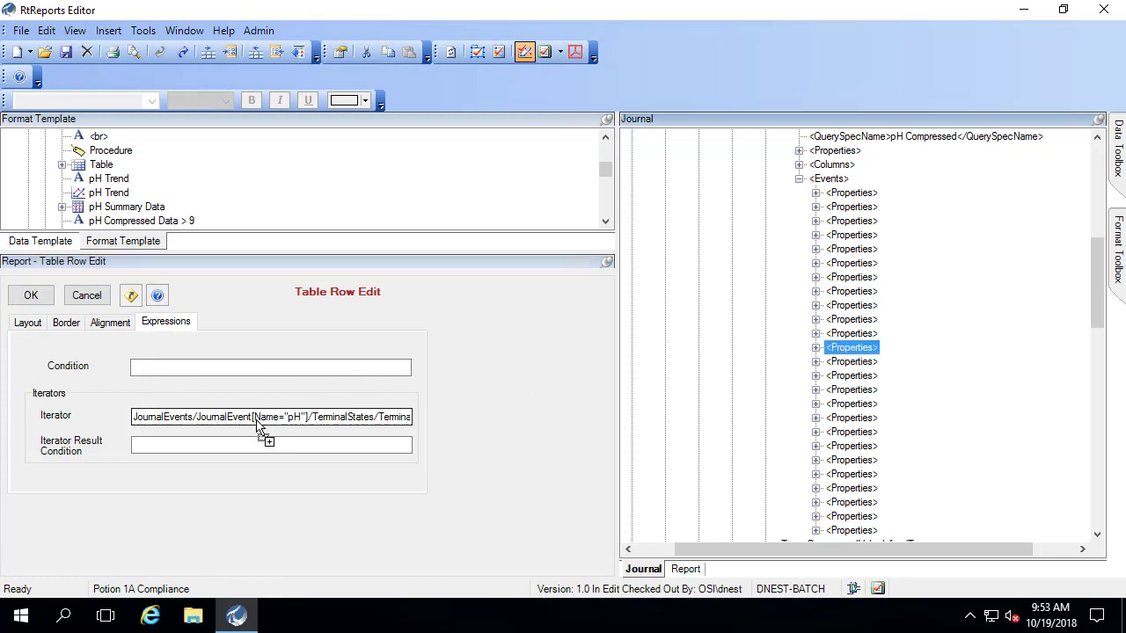
Confirm the iterator and add a UTC Time cell sourced from descriptor 100
left_click(32, 295)
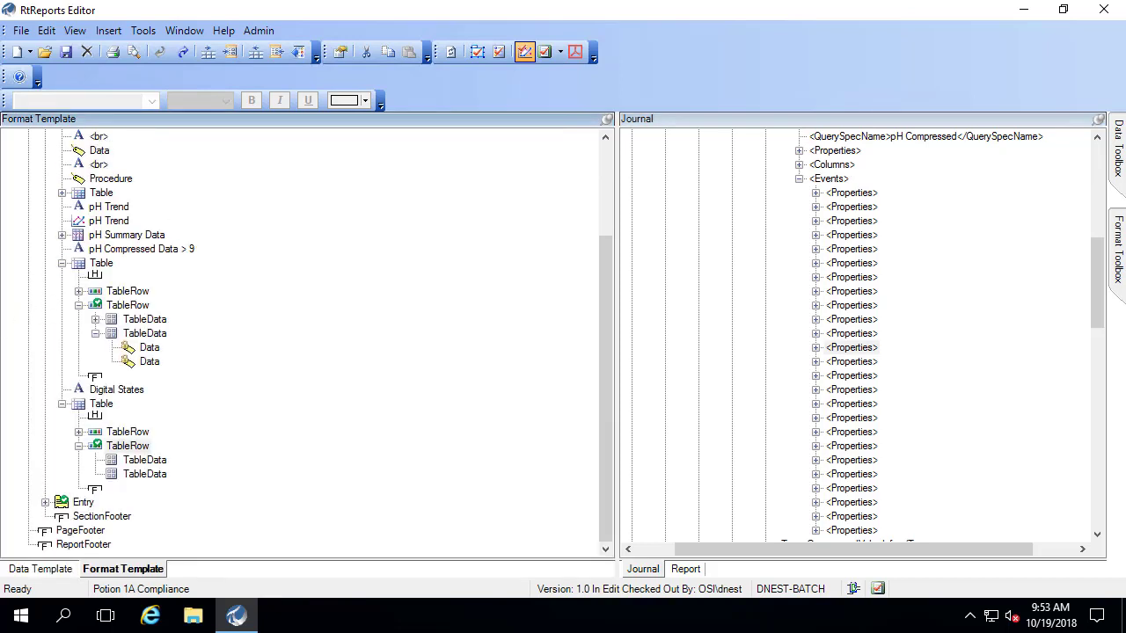
left_click(143, 461)
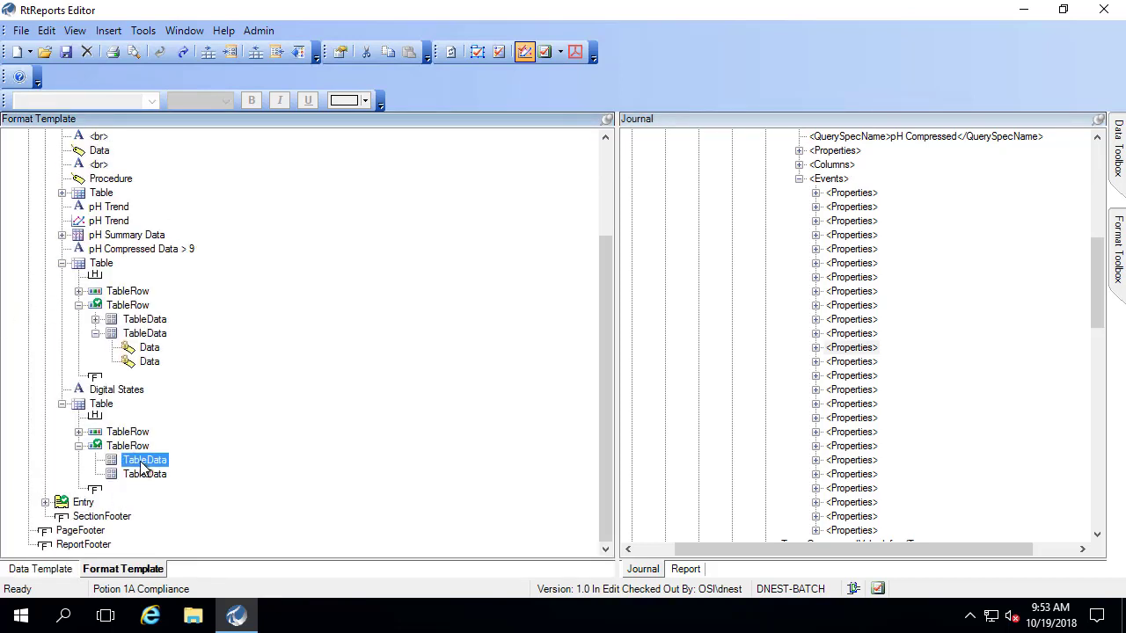
right_click(141, 466)
mouse_move(89, 447)
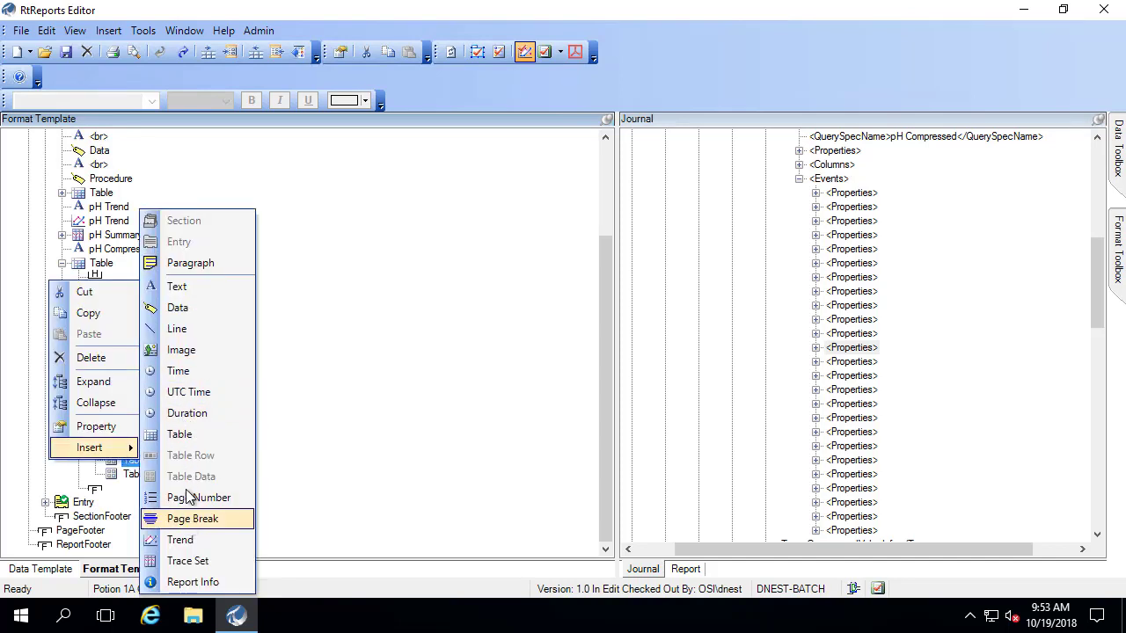
left_click(187, 392)
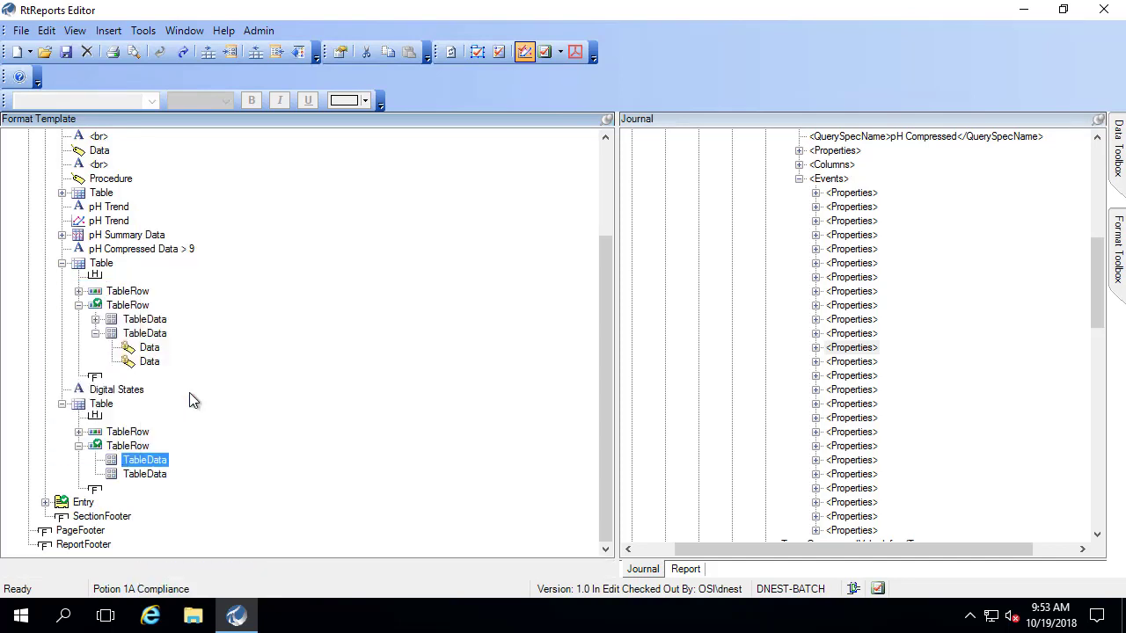
left_click(146, 407)
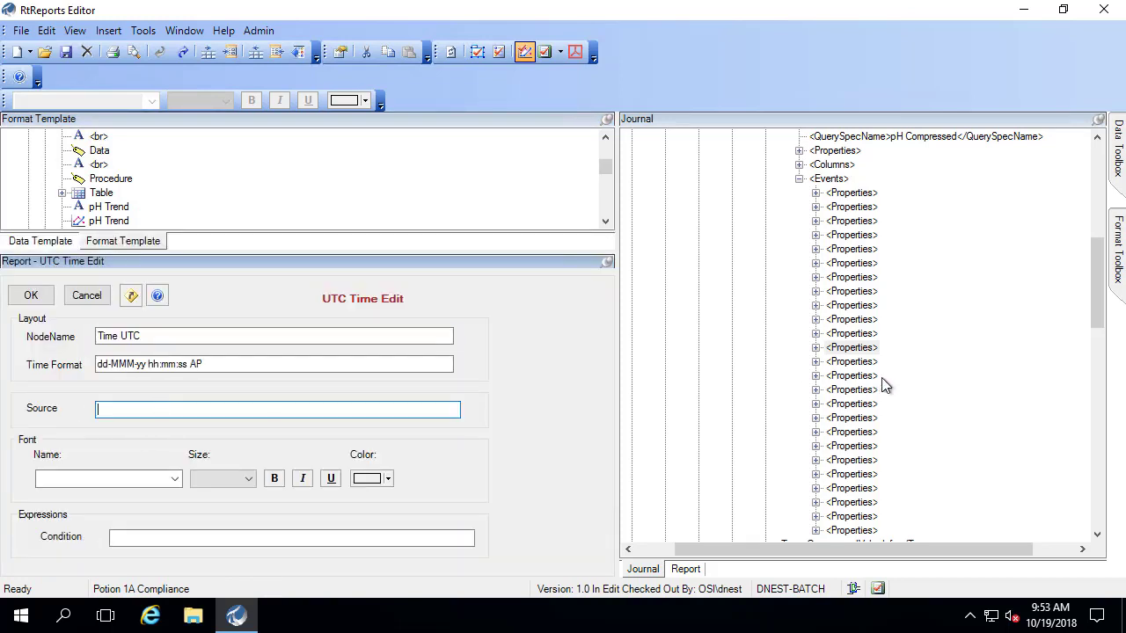
left_click(816, 361)
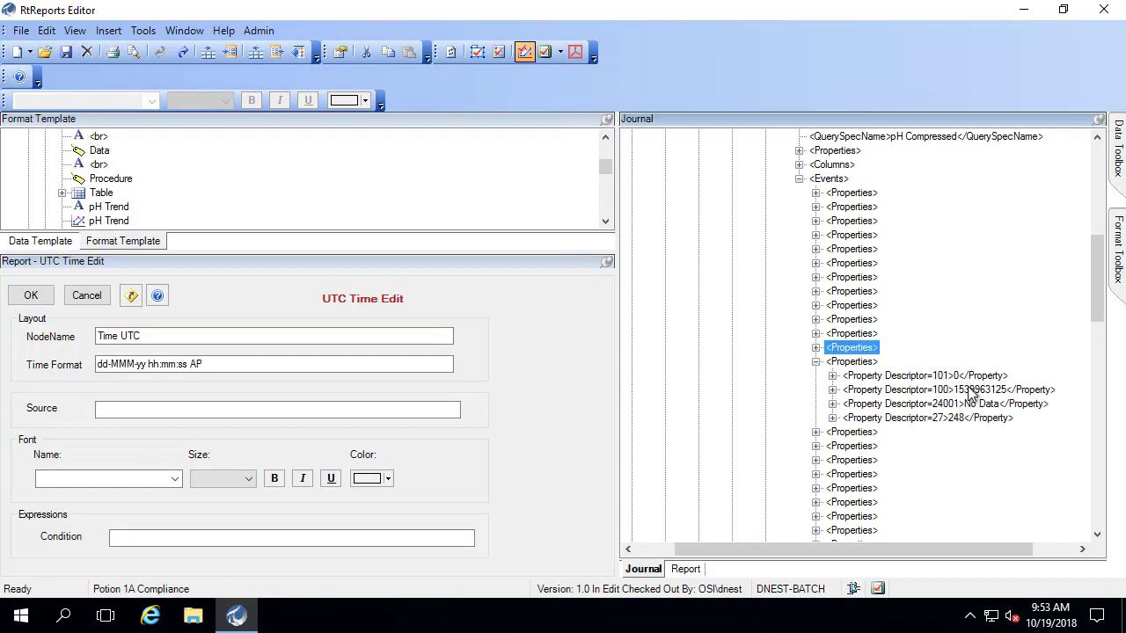
mouse_move(972, 390)
left_mouse_down()
mouse_move(502, 384)
mouse_move(365, 410)
left_mouse_up()
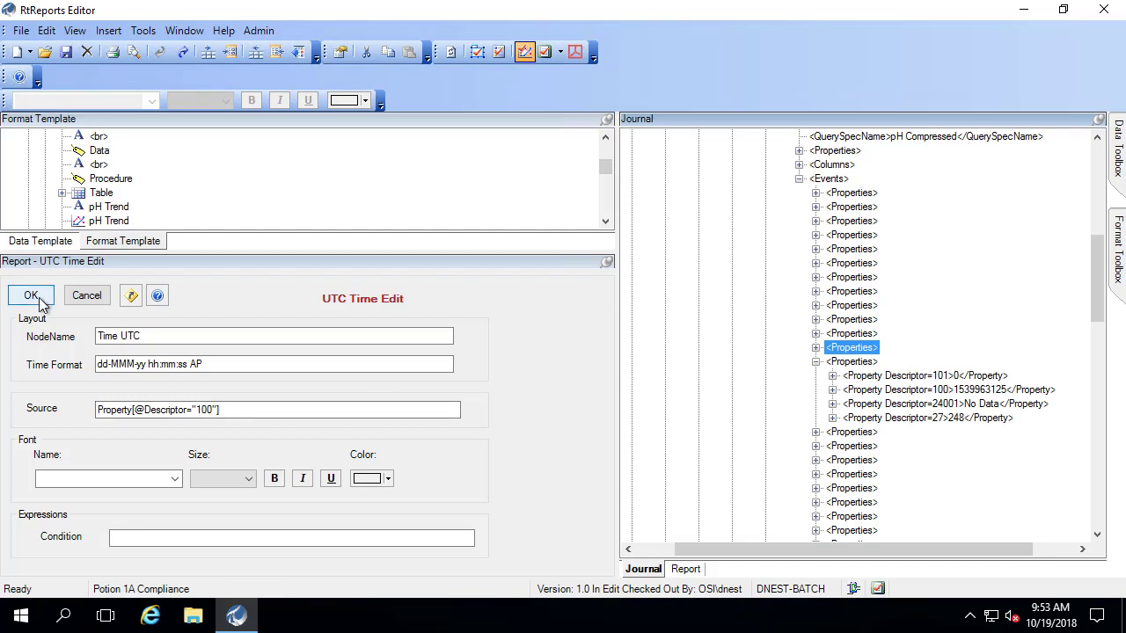
left_click(31, 295)
Add a Data item to the second cell sourced from descriptor 24001
left_click(140, 477)
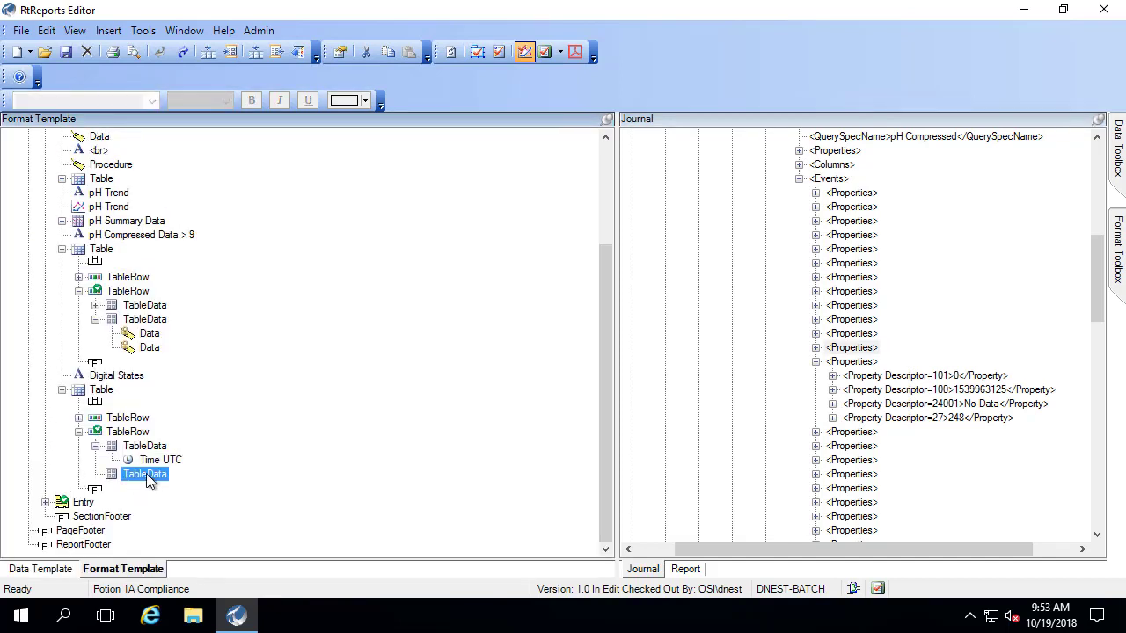
right_click(146, 473)
left_click(176, 308)
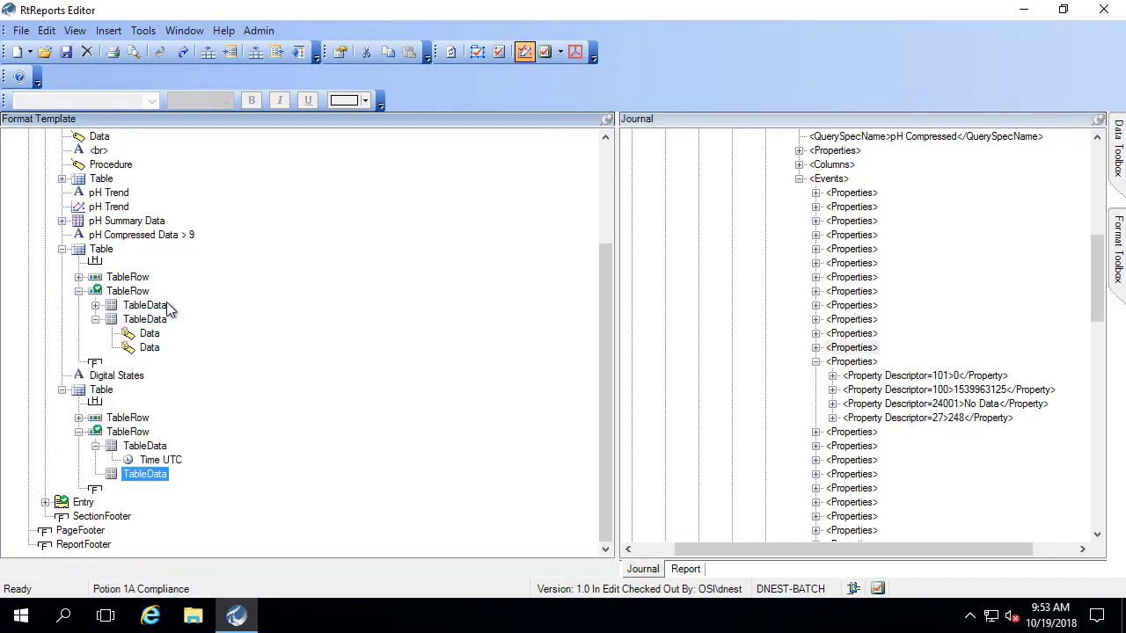
left_click(922, 405)
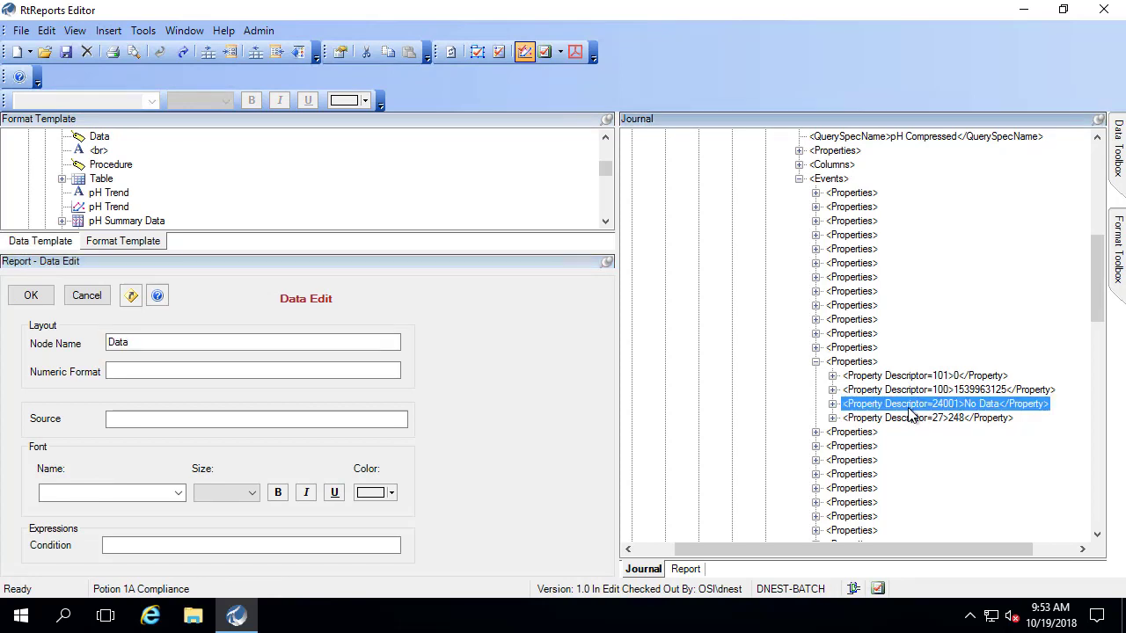
left_click_drag(976, 406, 373, 418)
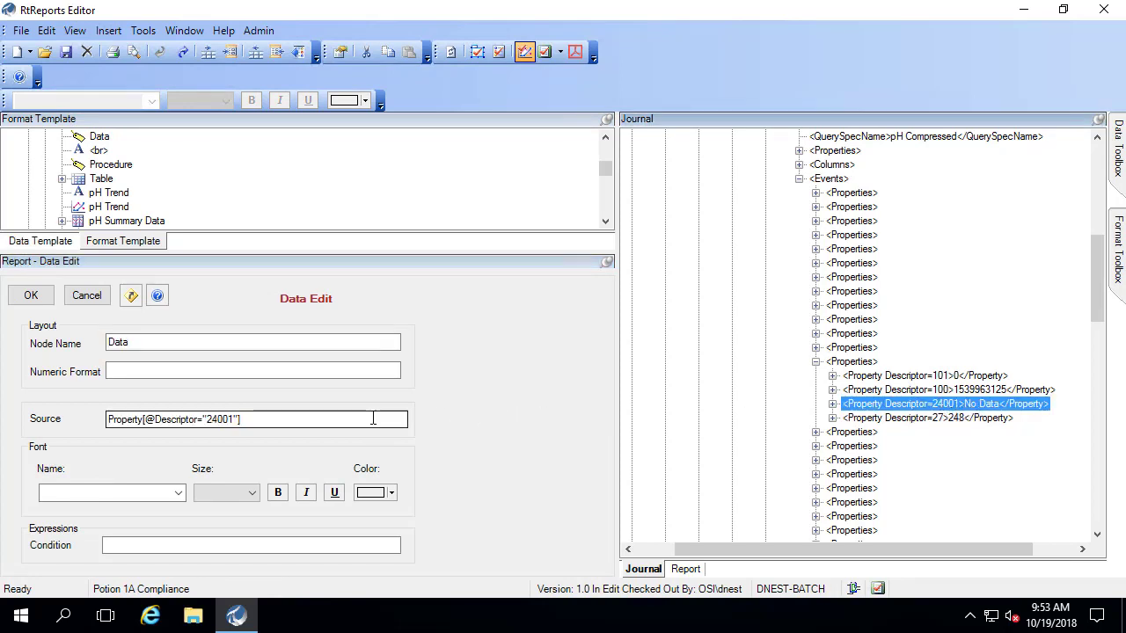
left_click(31, 296)
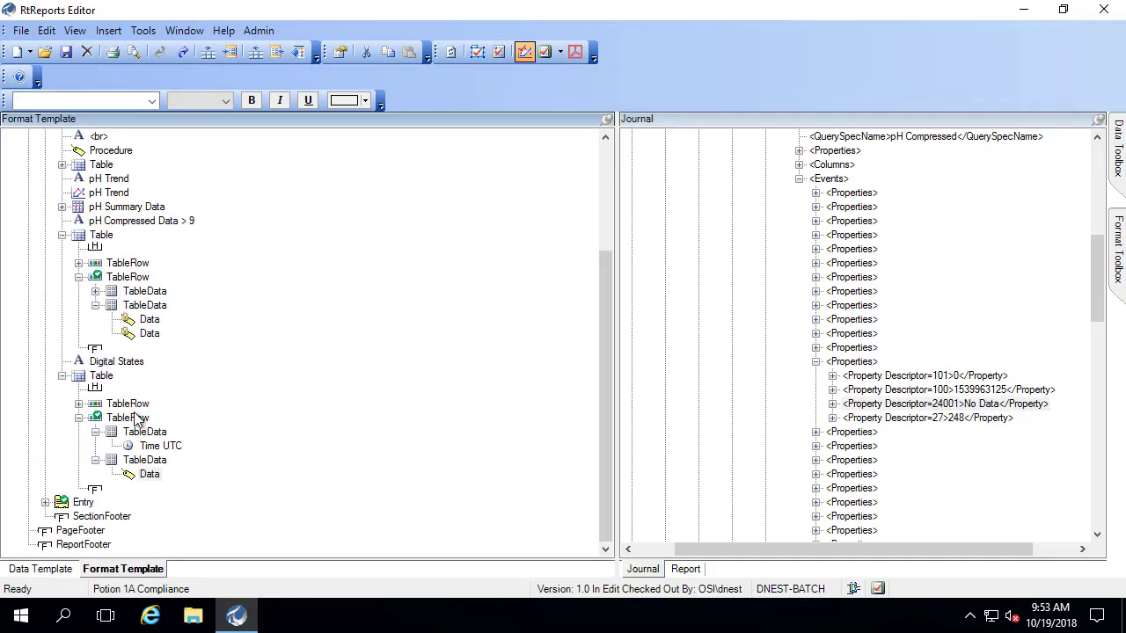
Set the Digital States table's border width to 2
double_click(101, 378)
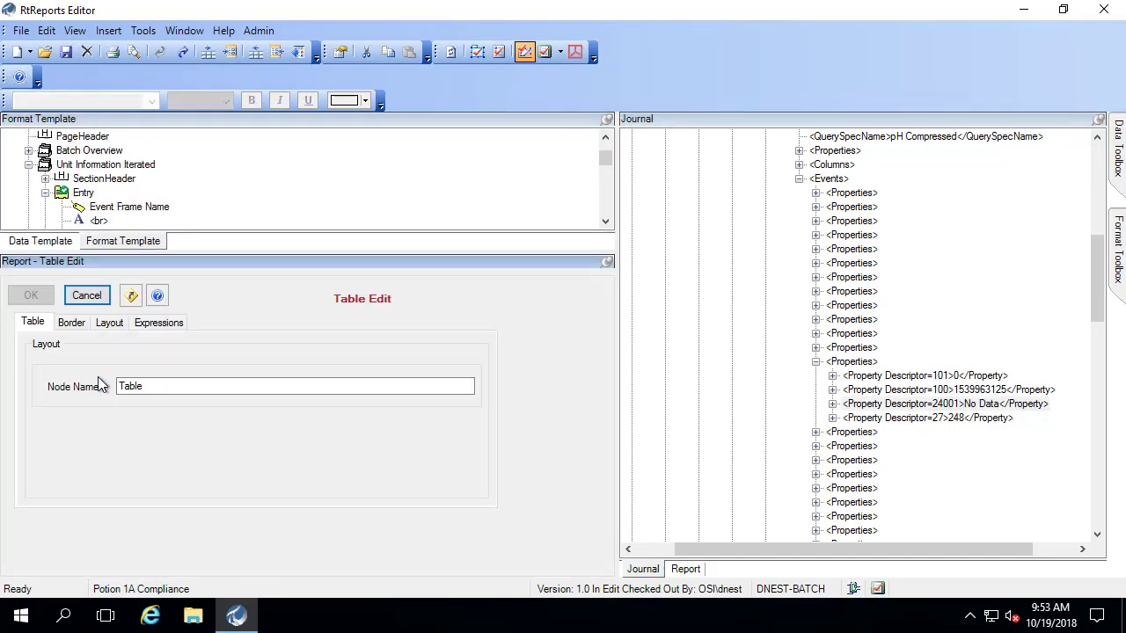
left_click(74, 322)
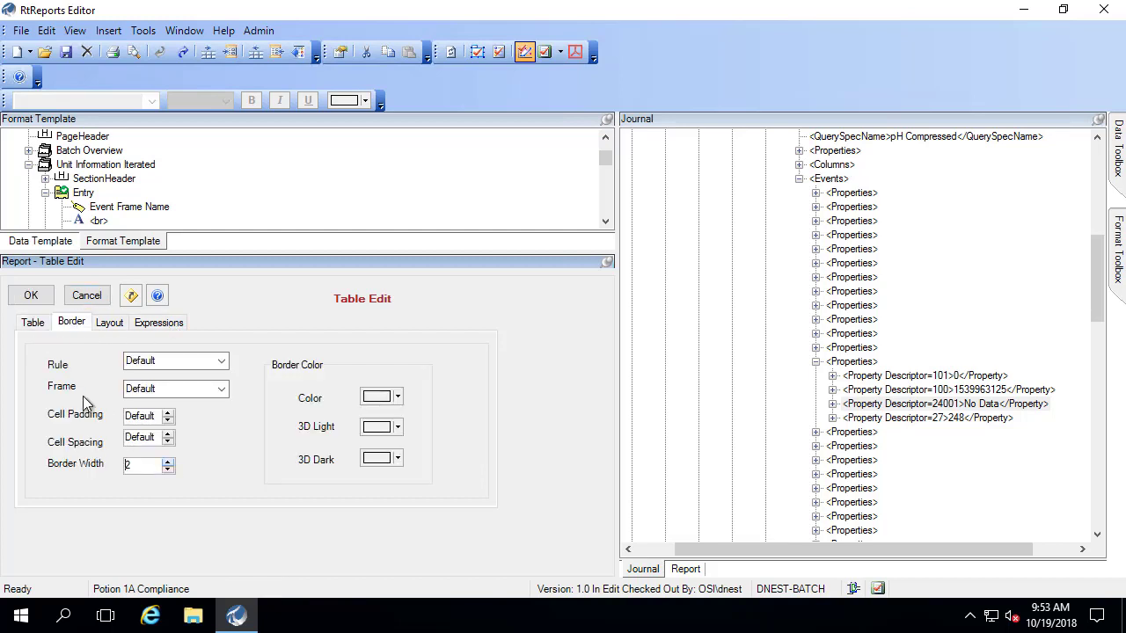
left_click(35, 295)
Regenerate the report with the new Digital States table and show its output
left_click(74, 31)
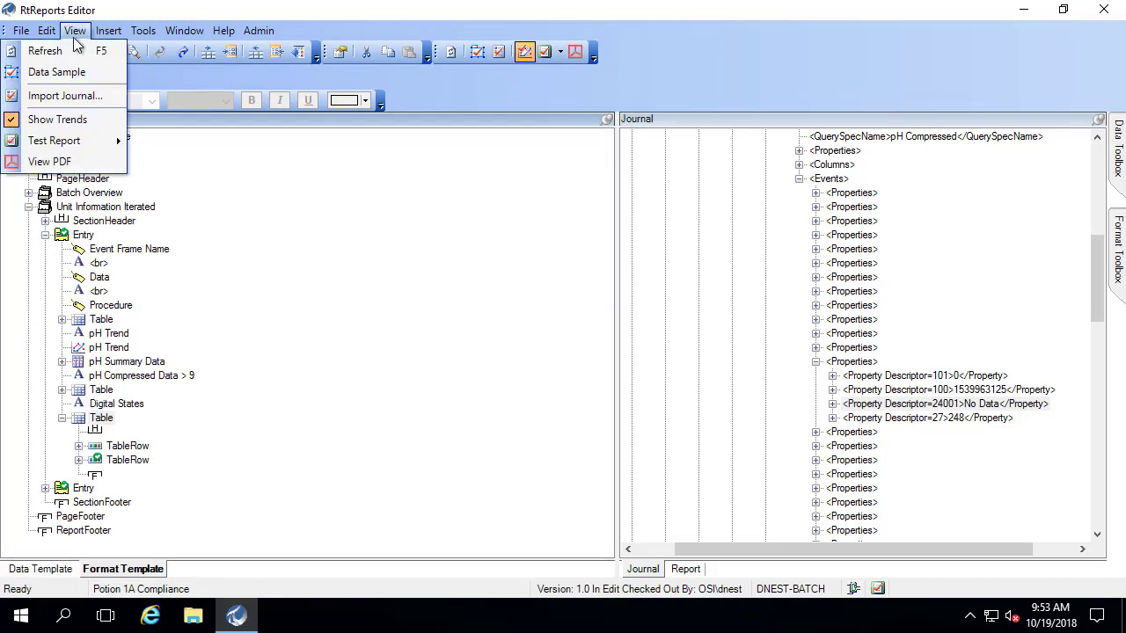
left_click(77, 48)
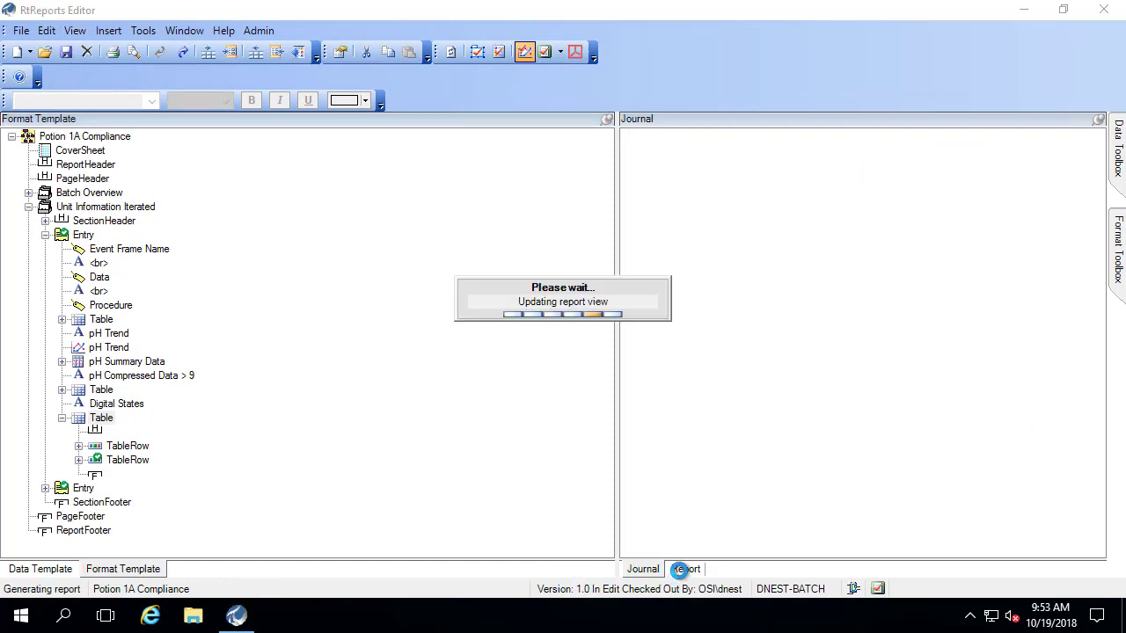
left_click(680, 571)
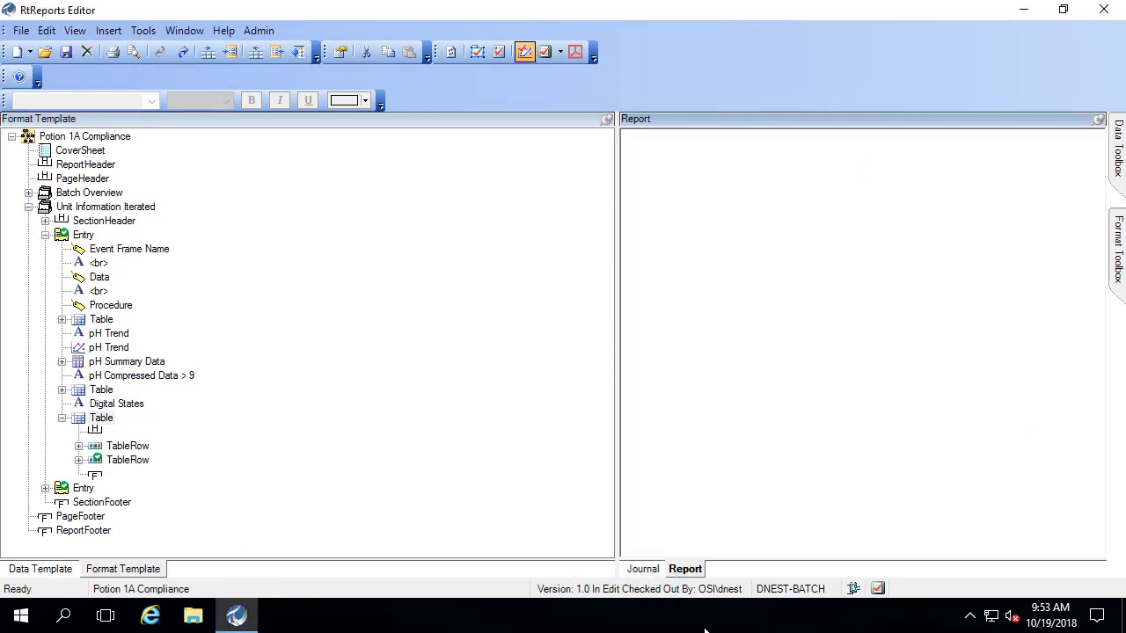
Scroll to the Digital States table and select the 08:32:05 'No Data' row
left_click_drag(1102, 181, 1115, 273)
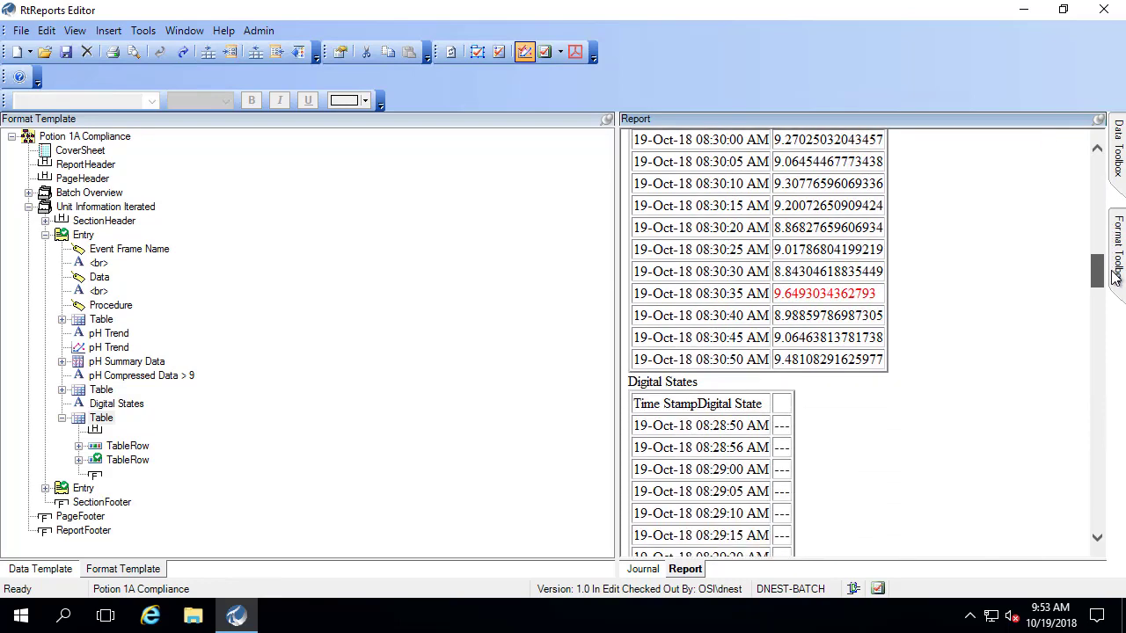
left_click_drag(1114, 272, 1115, 299)
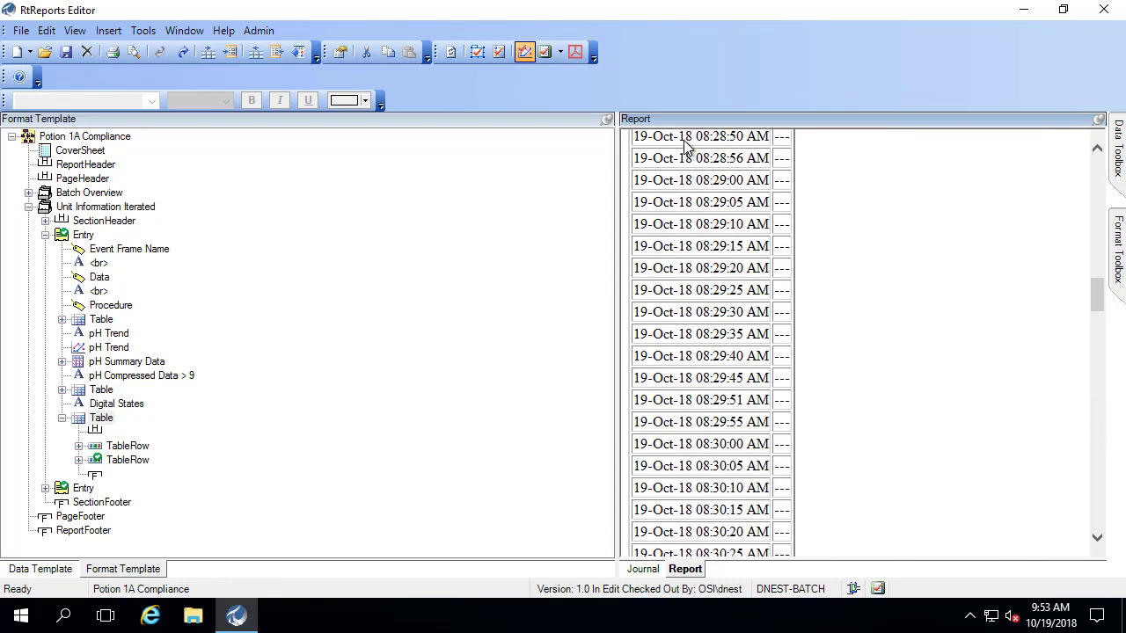
scroll(692, 156, "up", 1)
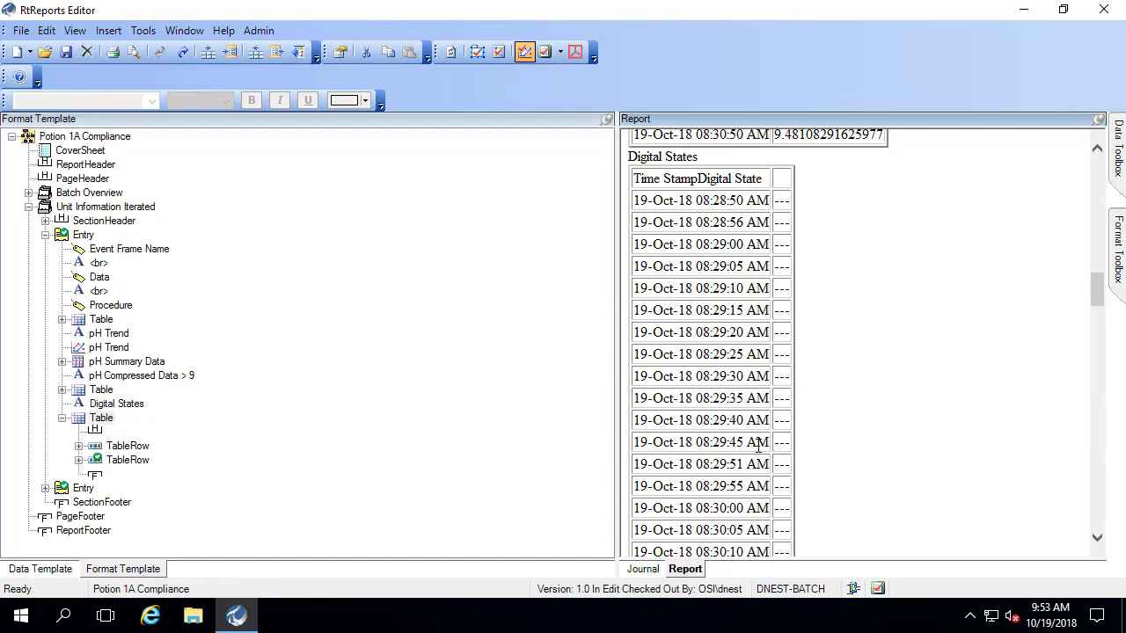
scroll(758, 446, "down", 1)
scroll(758, 445, "down", 3)
scroll(758, 448, "down", 5)
scroll(758, 448, "down", 8)
scroll(758, 448, "down", 4)
scroll(759, 448, "down", 2)
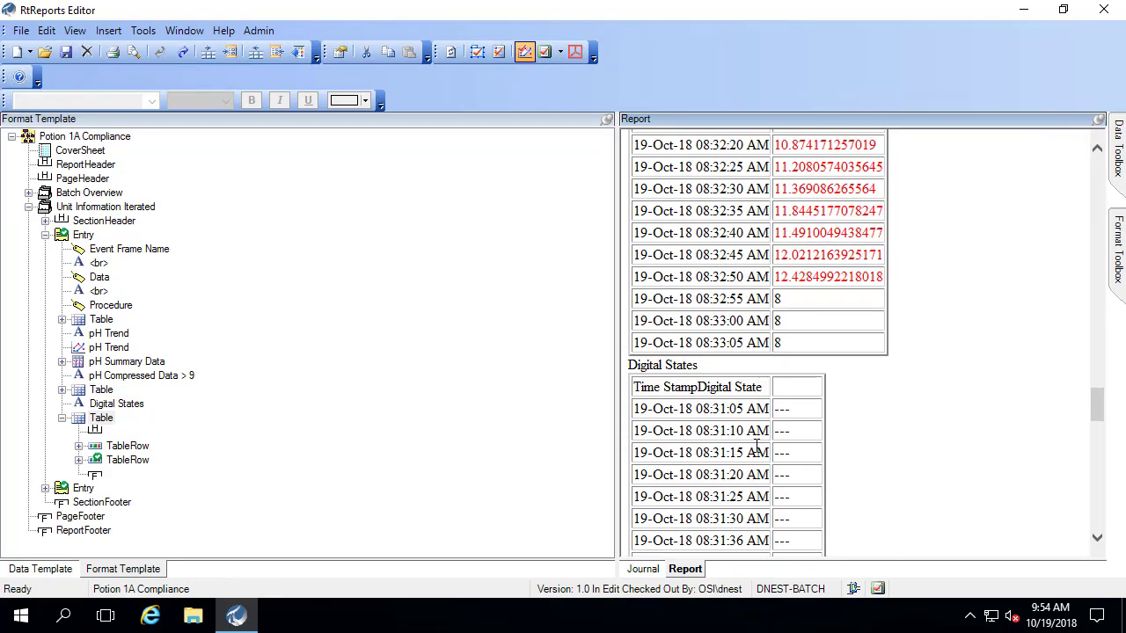
scroll(758, 448, "down", 4)
scroll(758, 448, "down", 1)
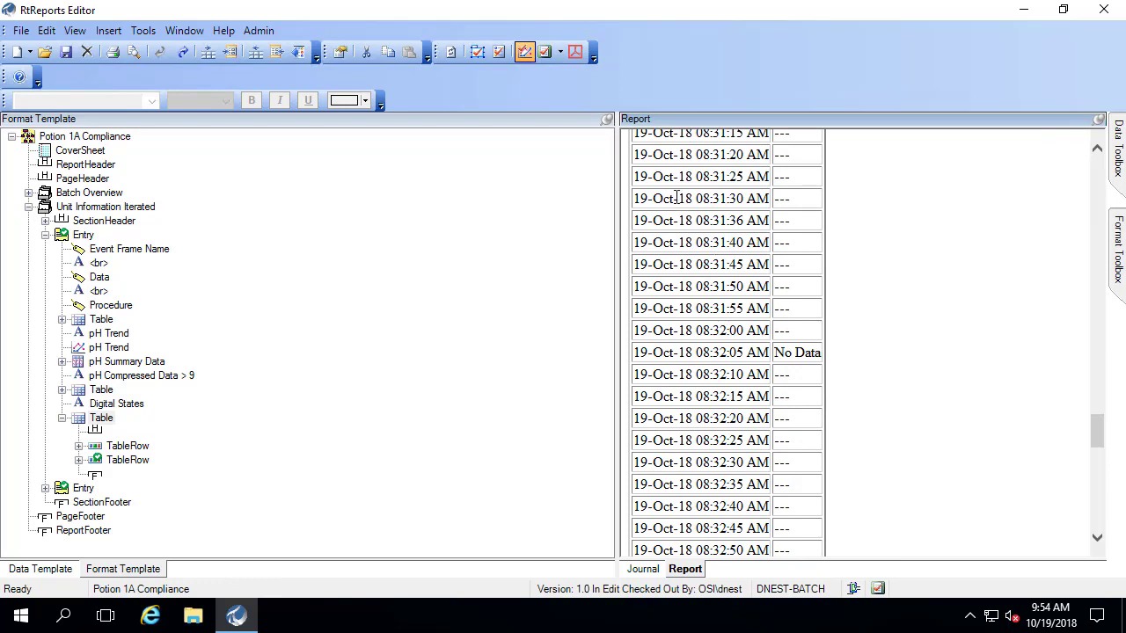
left_click_drag(679, 198, 704, 390)
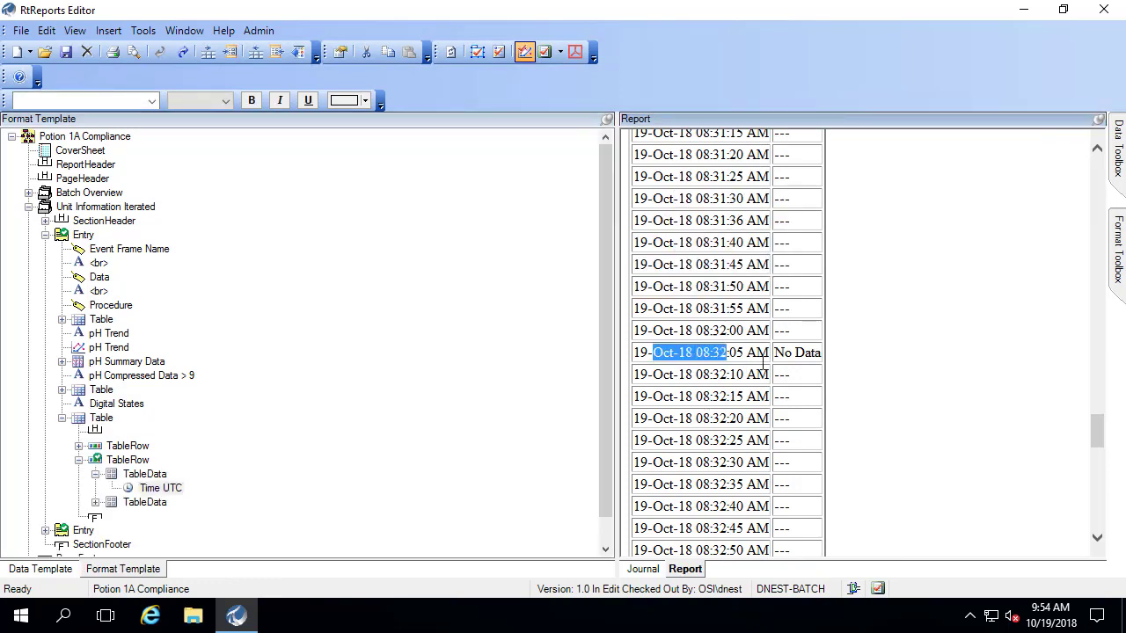
left_click_drag(768, 363, 816, 356)
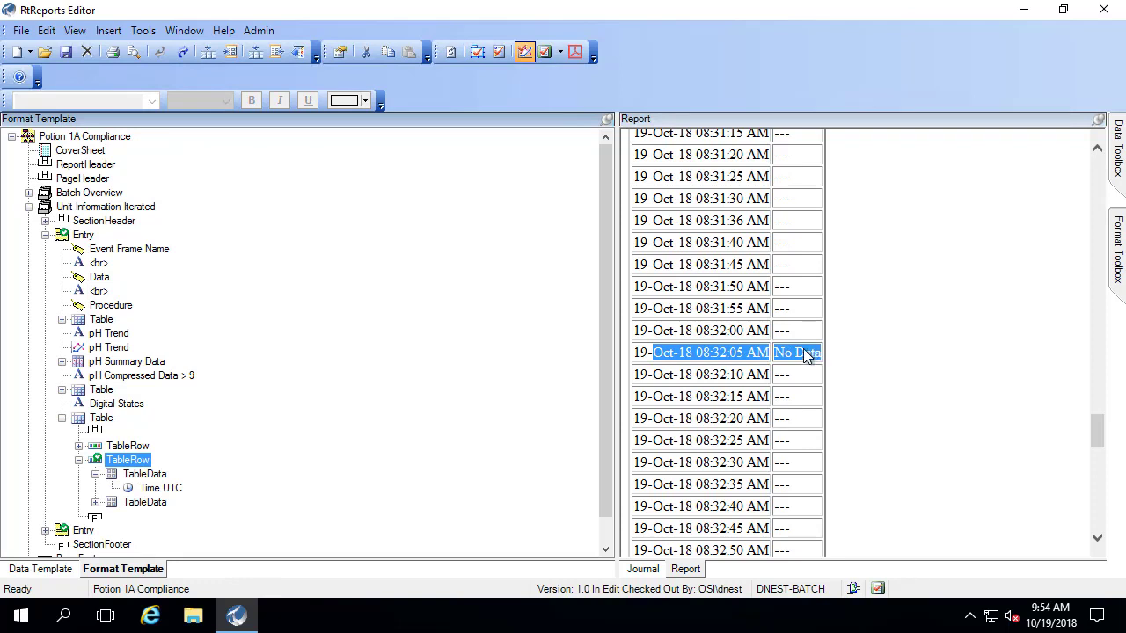
left_click(635, 330)
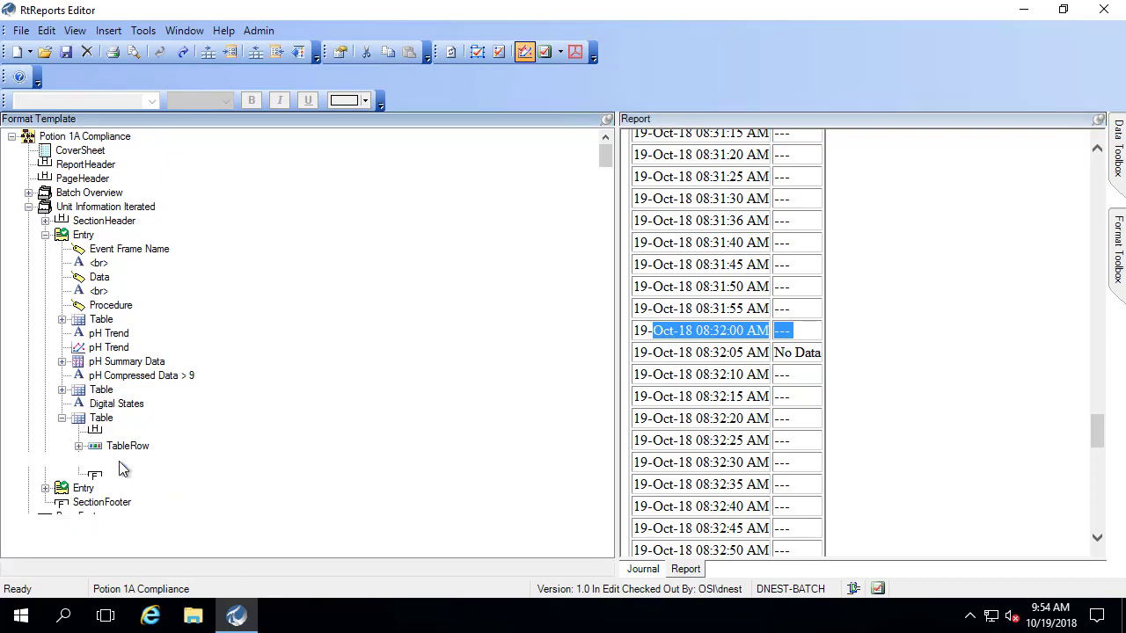
double_click(118, 461)
left_click(168, 323)
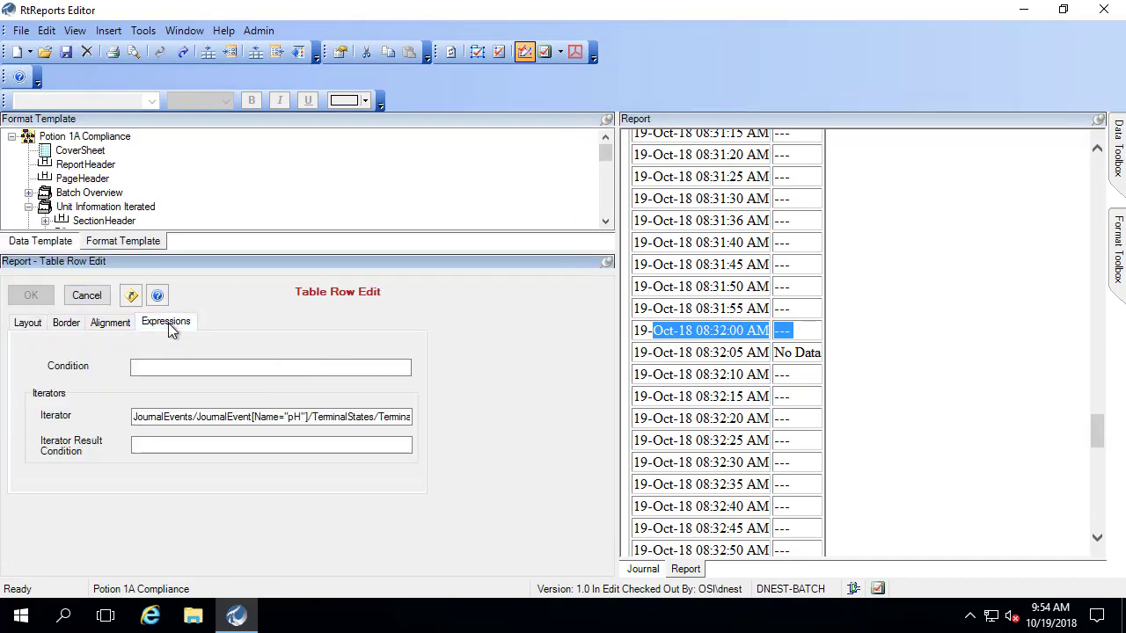
left_click(152, 447)
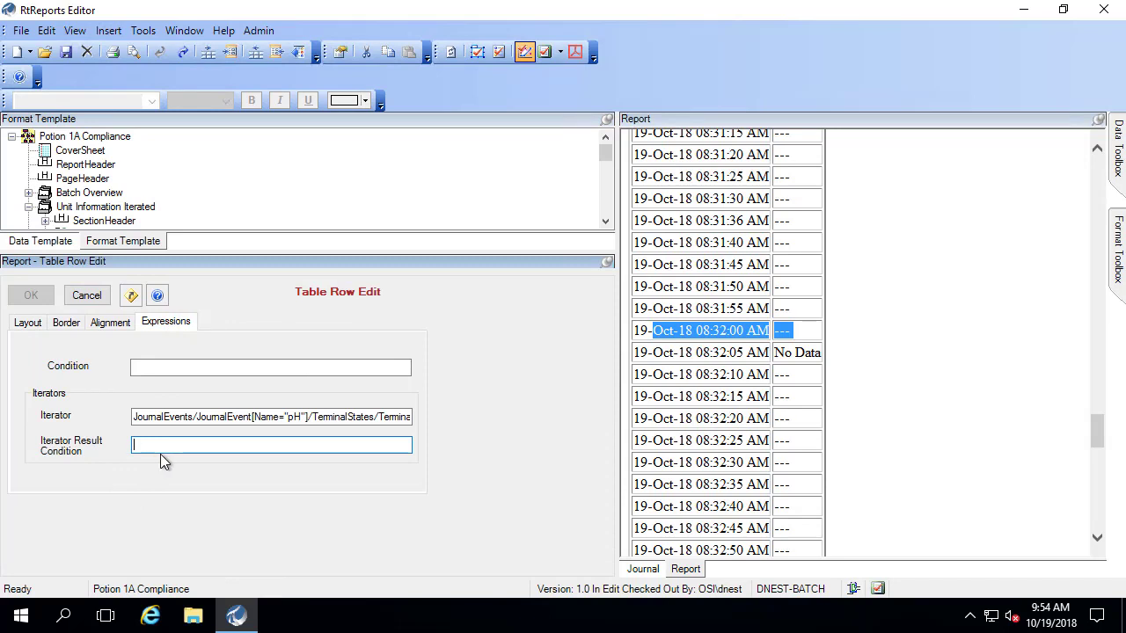
type("Property<@")
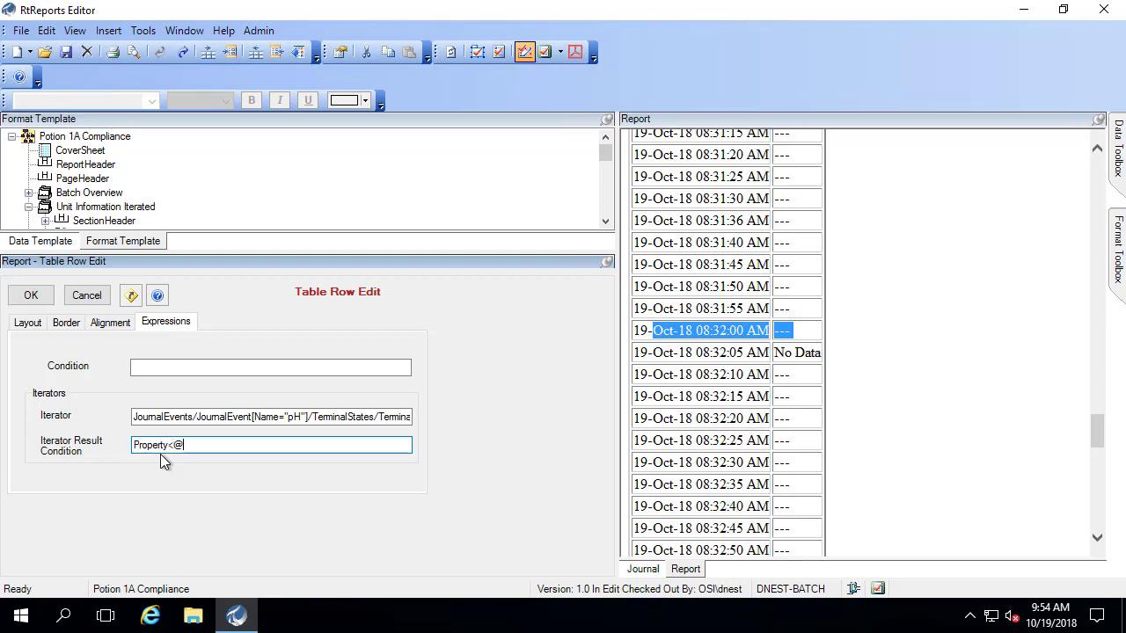
type("Descriptor=24001]!=\"\"")
Apply the new row condition and refresh the report, dismissing the invalid-token error
left_click(42, 299)
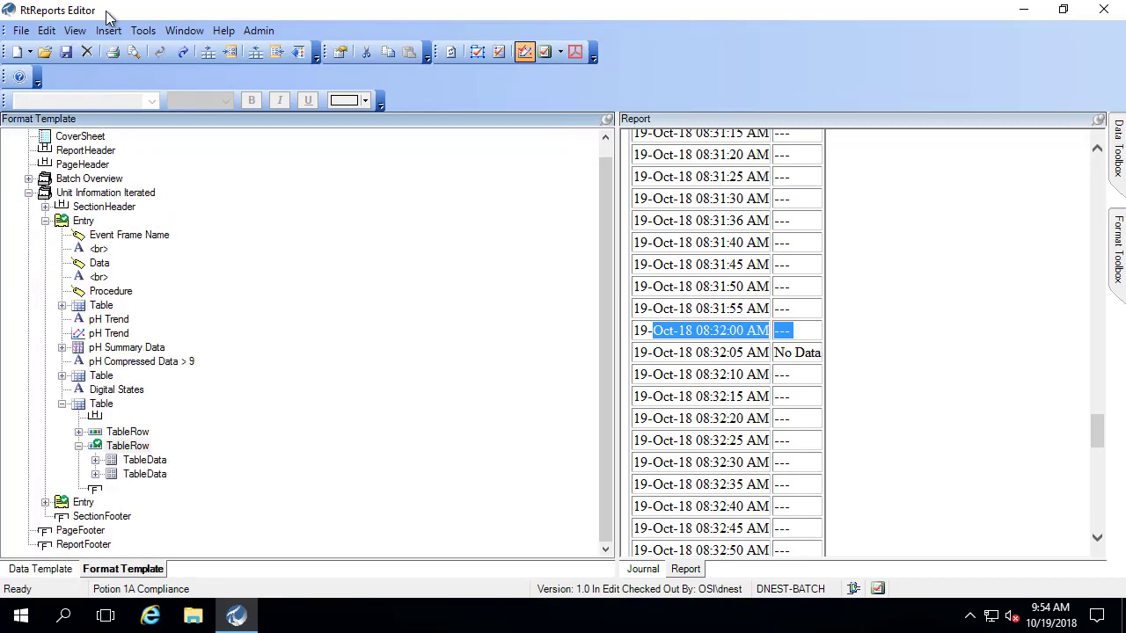
left_click(75, 31)
left_click(80, 51)
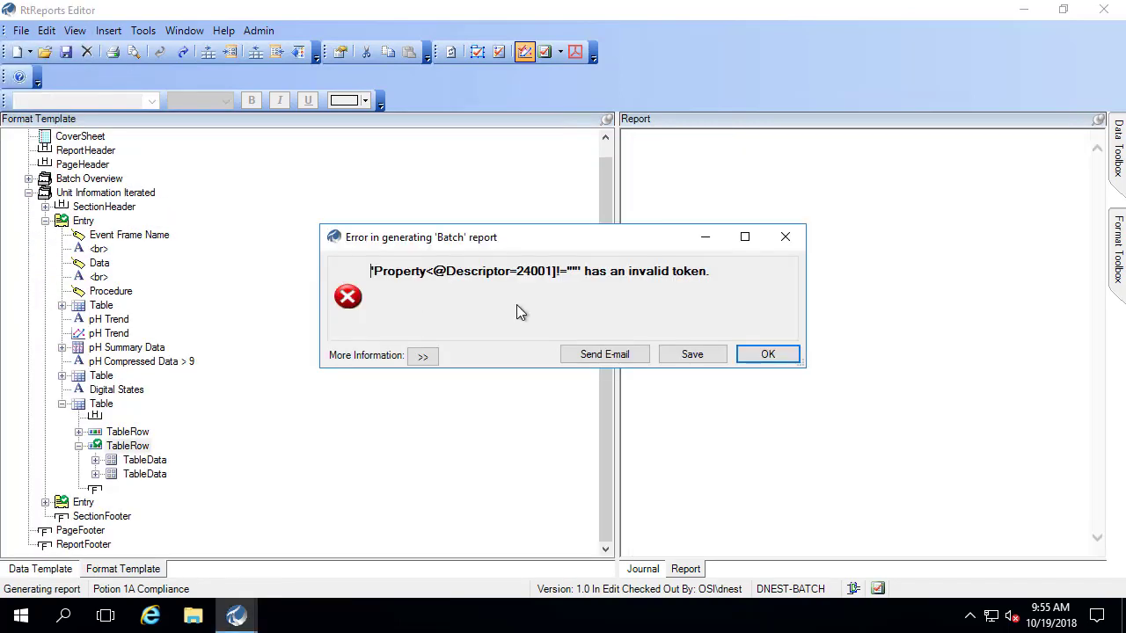
left_click(758, 353)
double_click(130, 447)
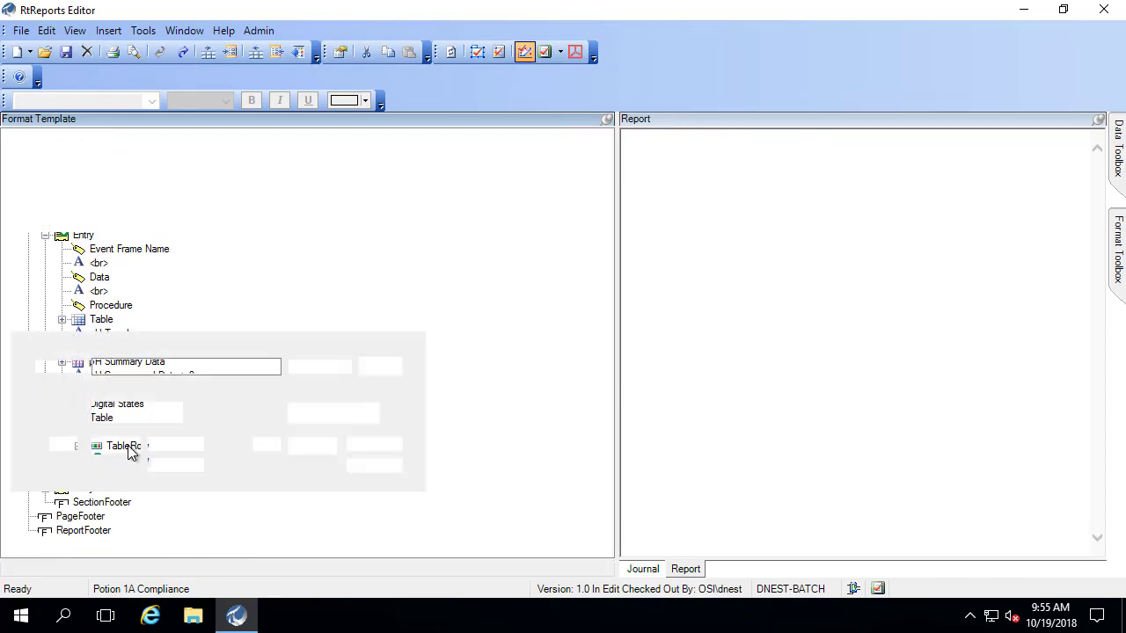
left_click(164, 322)
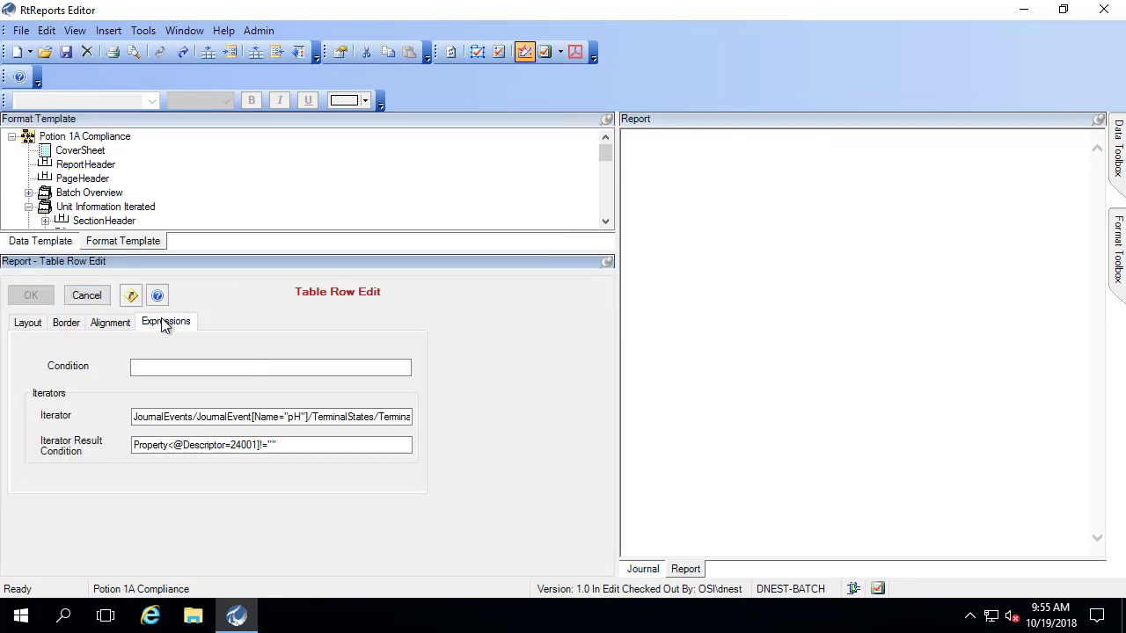
left_click(311, 448)
left_click(174, 445)
key("BackSpace")
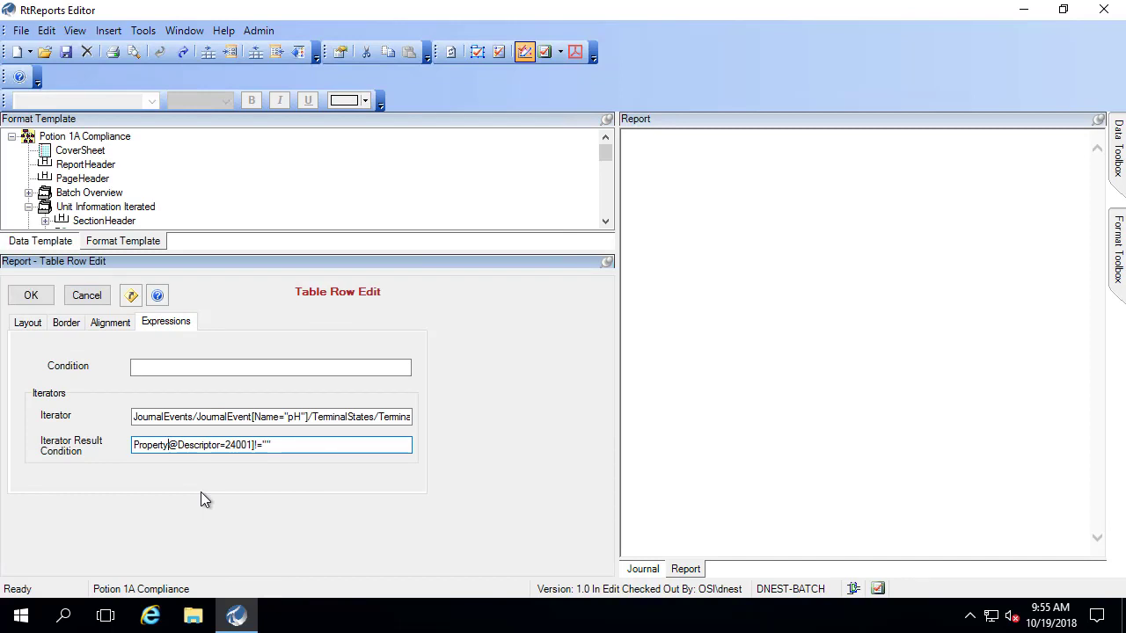
type("[")
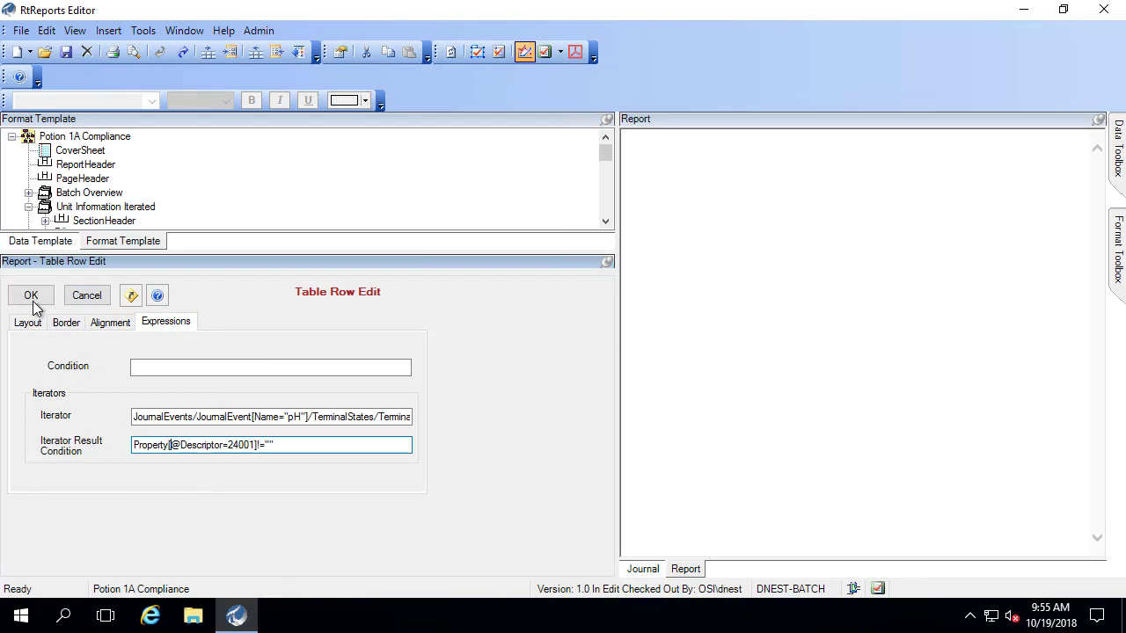
left_click(34, 299)
left_click(75, 33)
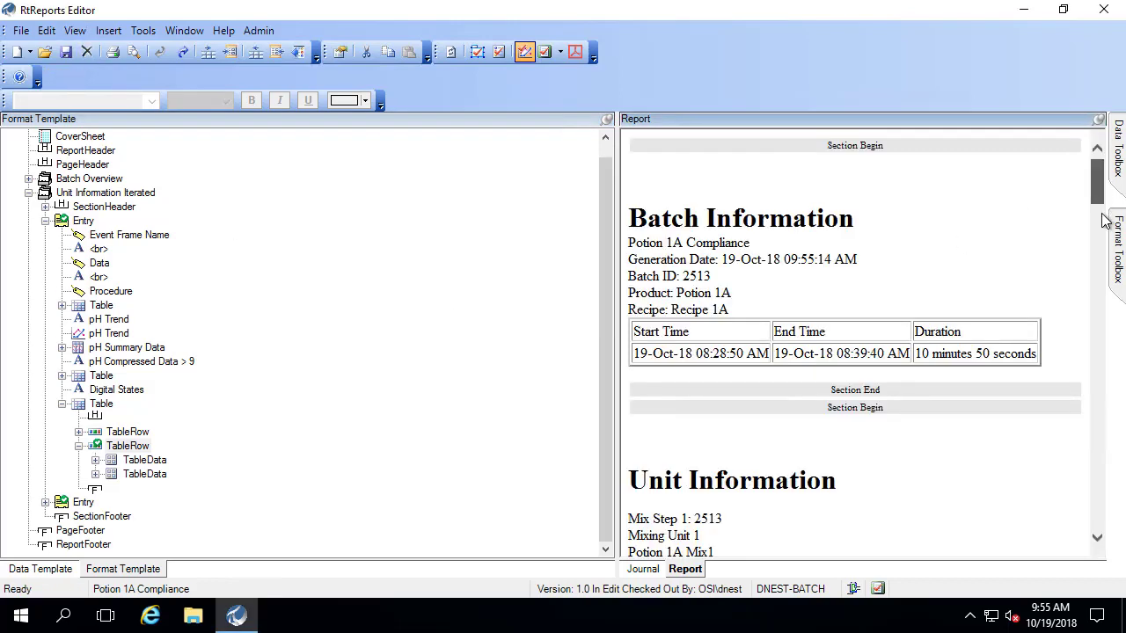
Move the Digital State label into the header row's second cell, separate from Time Stamp, and refresh
left_click_drag(1098, 188, 1100, 308)
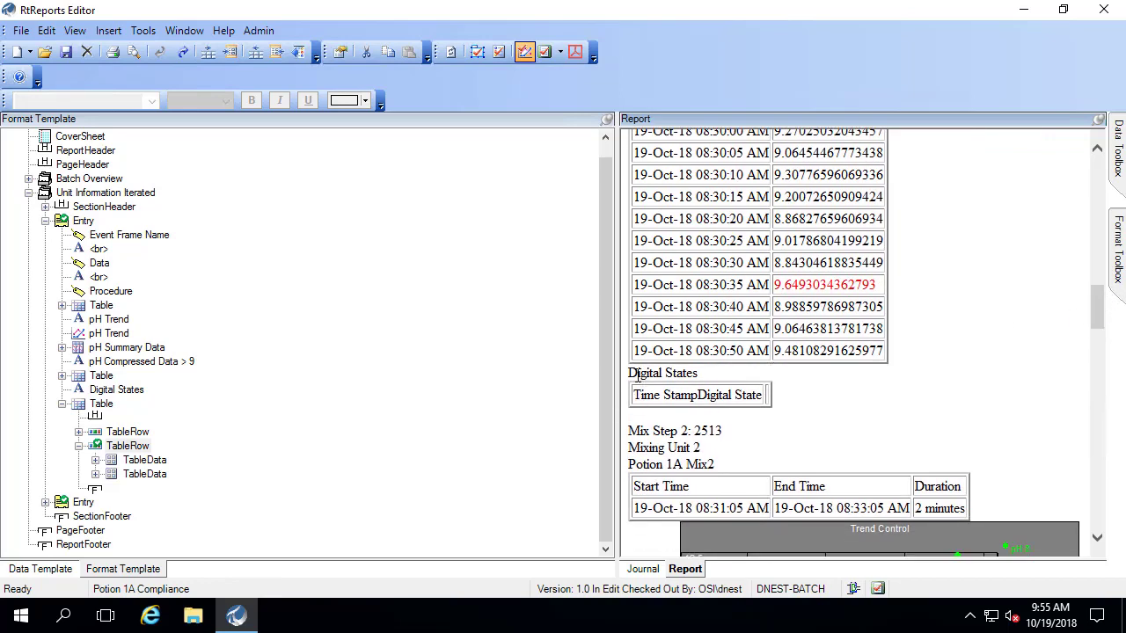
left_click_drag(633, 374, 758, 398)
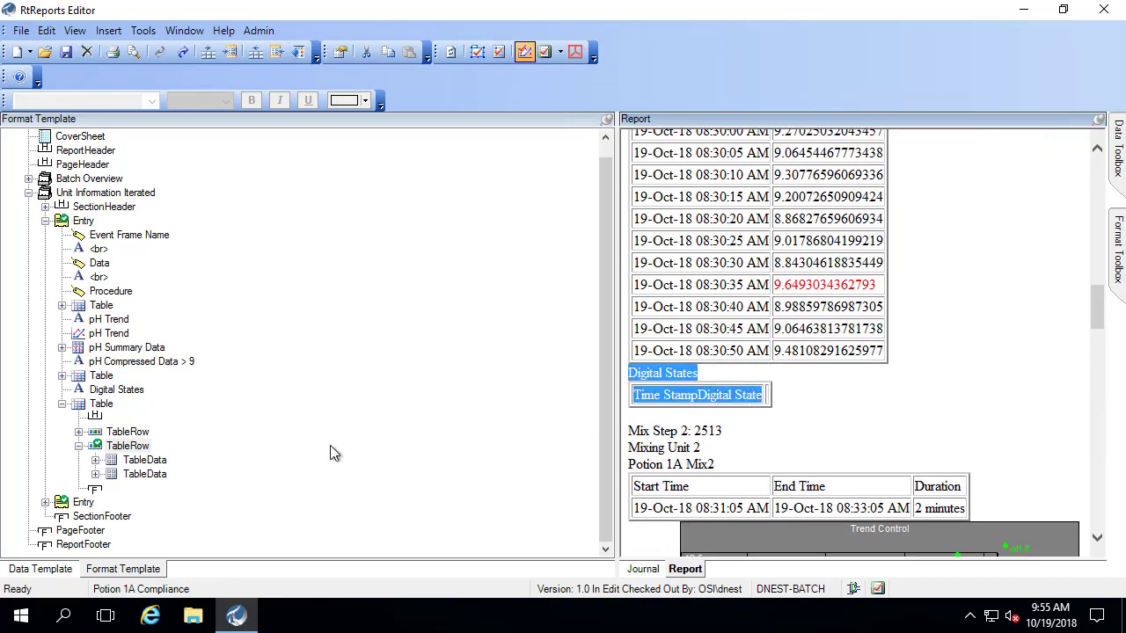
left_click(96, 460)
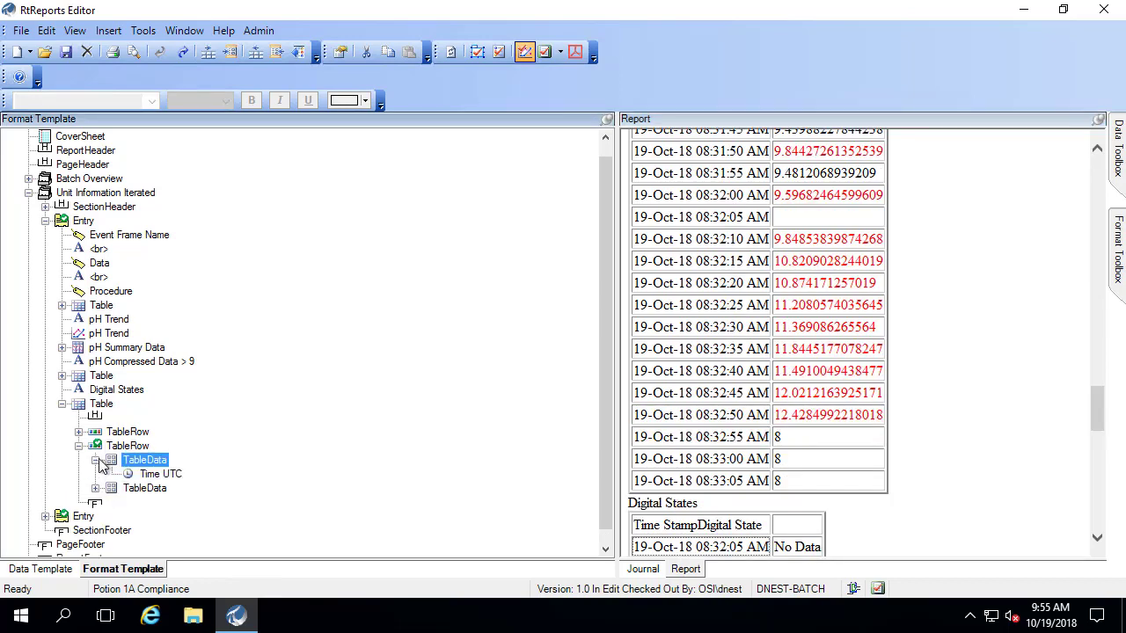
left_click(79, 432)
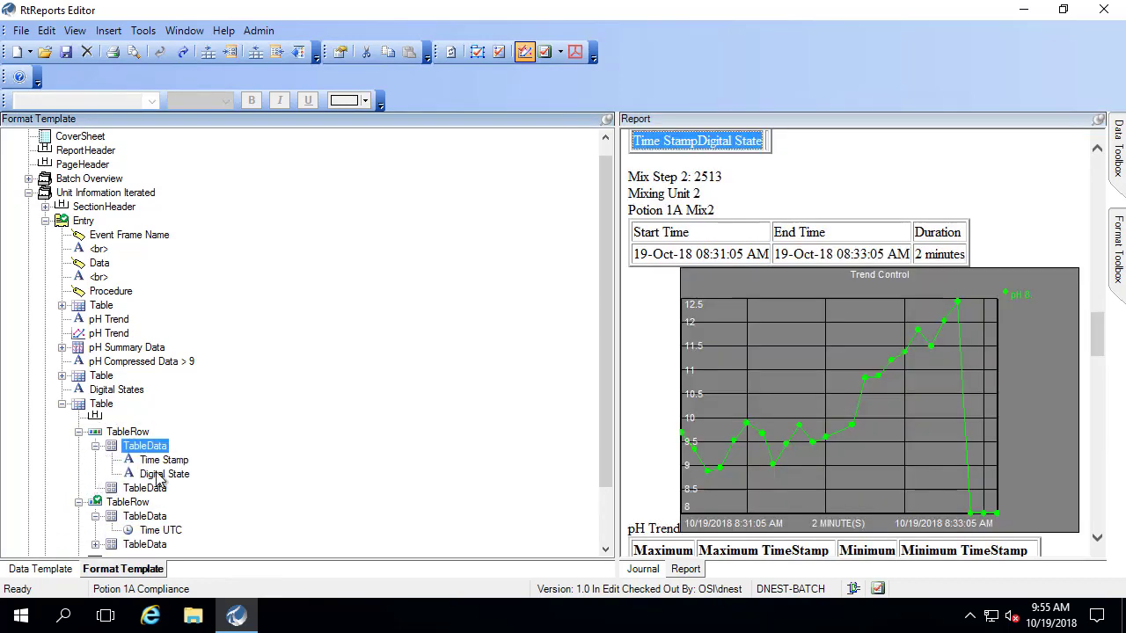
left_click_drag(162, 475, 149, 500)
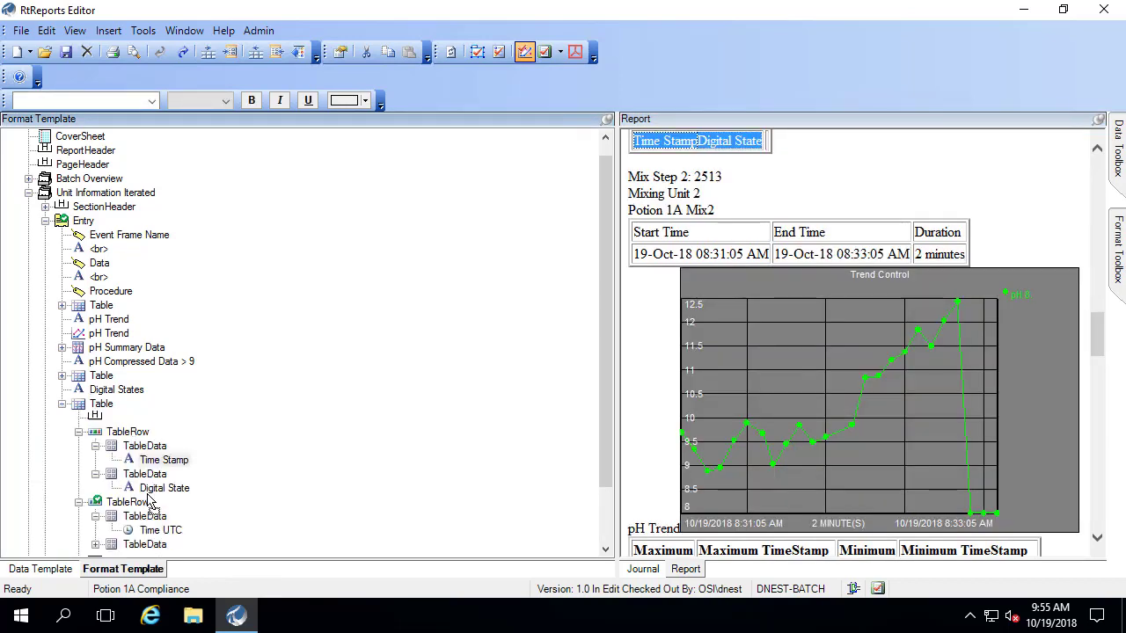
left_click(75, 30)
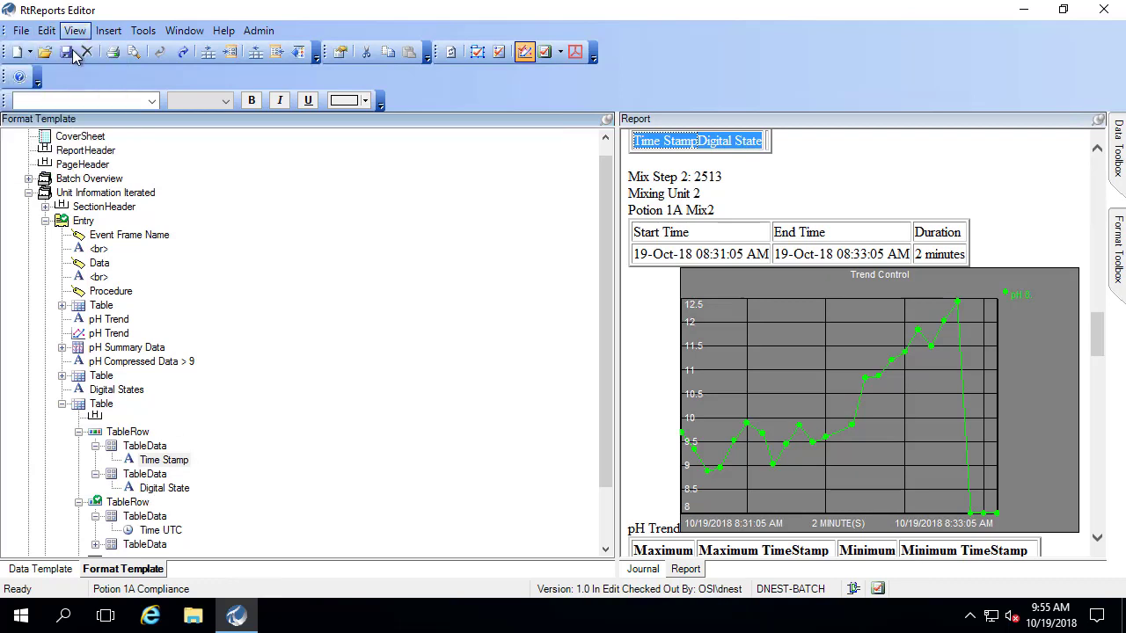
left_click(74, 51)
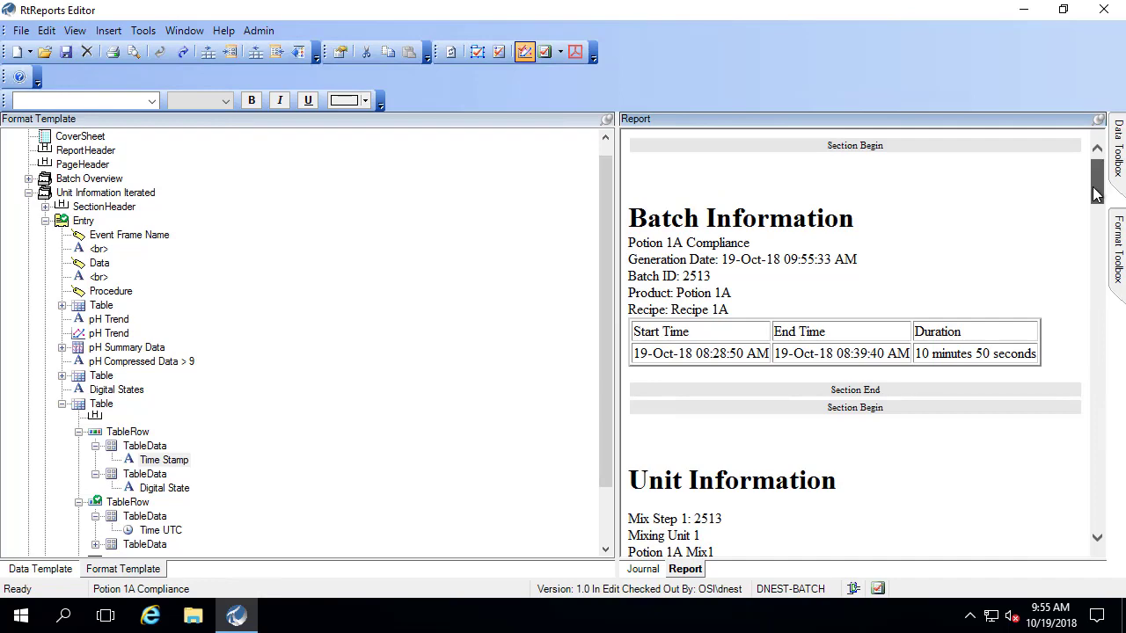
left_click_drag(1096, 193, 1123, 324)
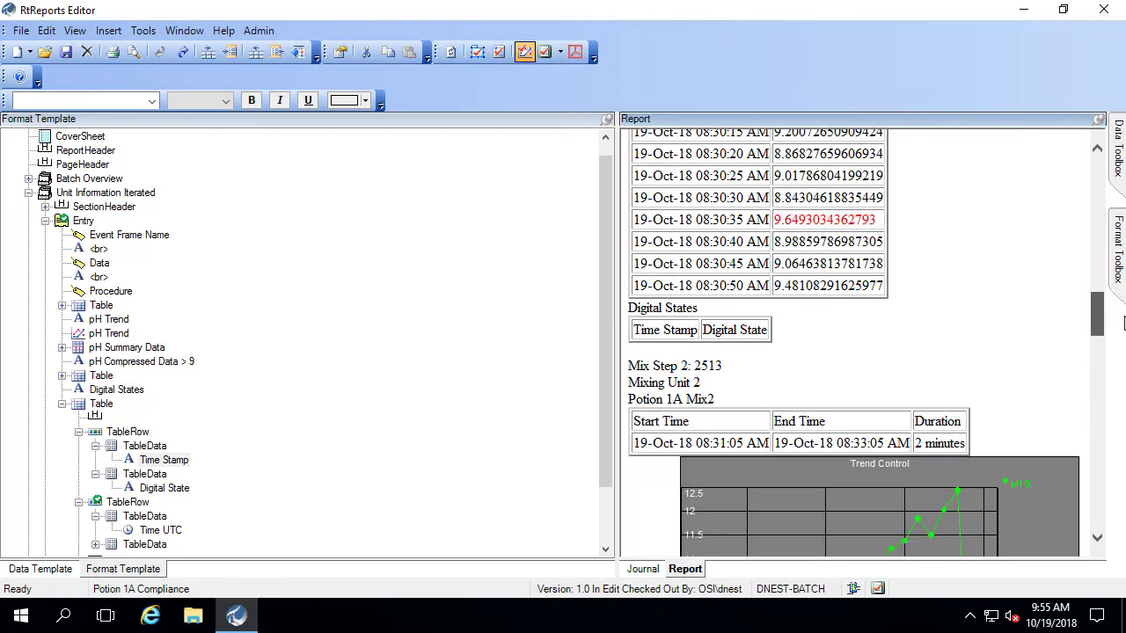
left_click_drag(655, 343, 738, 332)
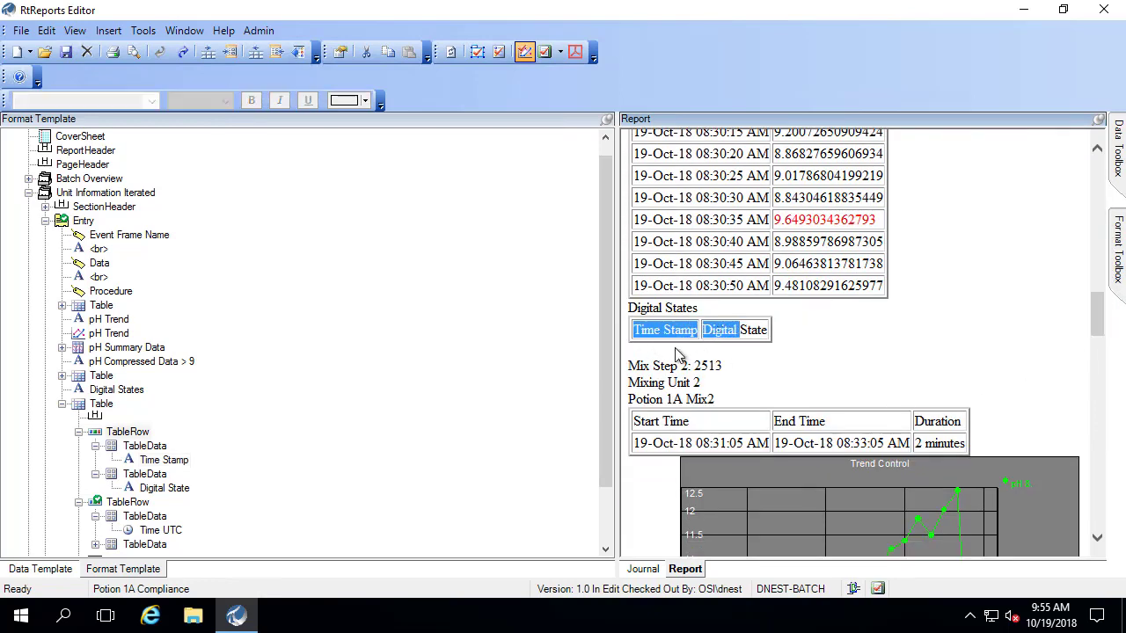
left_click_drag(1098, 318, 1098, 438)
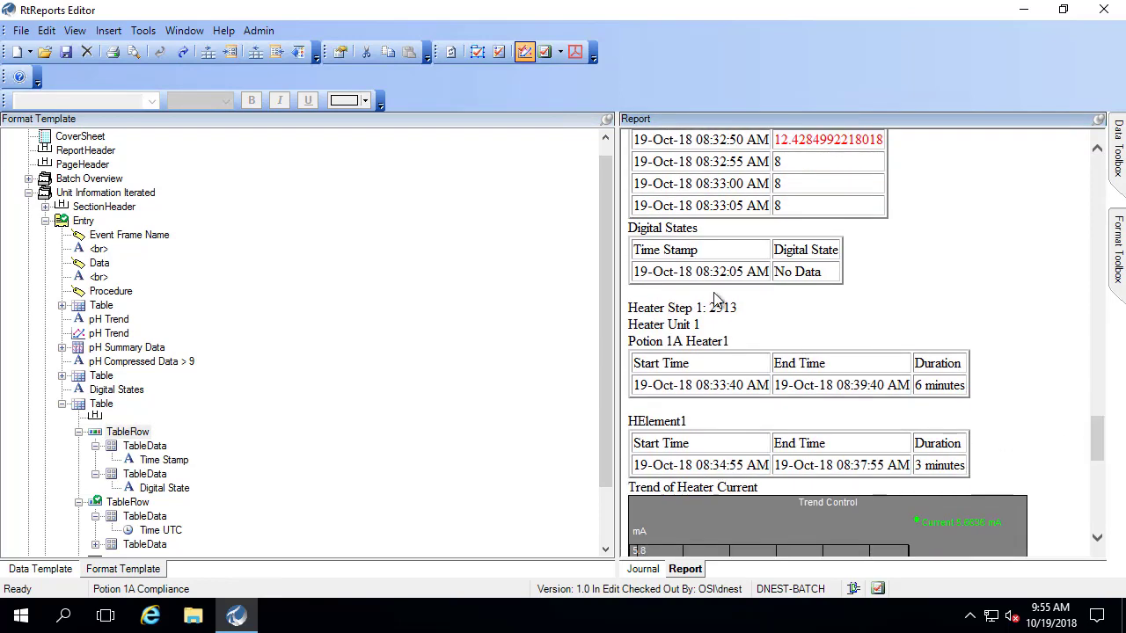
left_click_drag(635, 250, 825, 273)
left_click(919, 277)
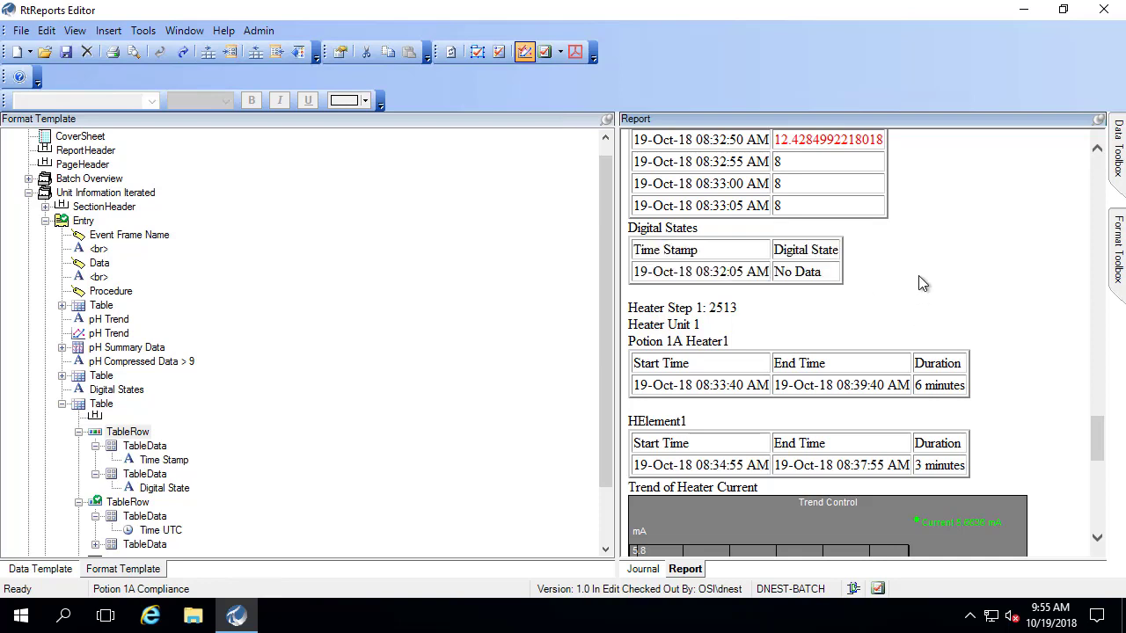